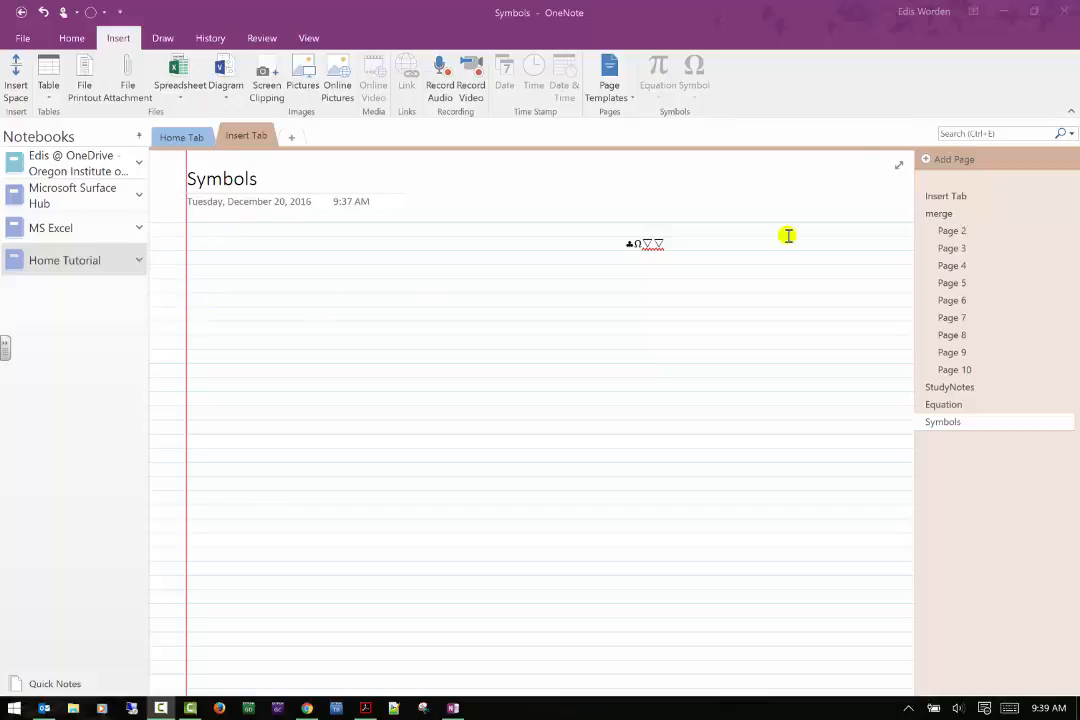
- Create a new section in the Home Tutorial notebook and name it "Draw Tab"
{"action": "left_click", "coordinate": [291, 137]}
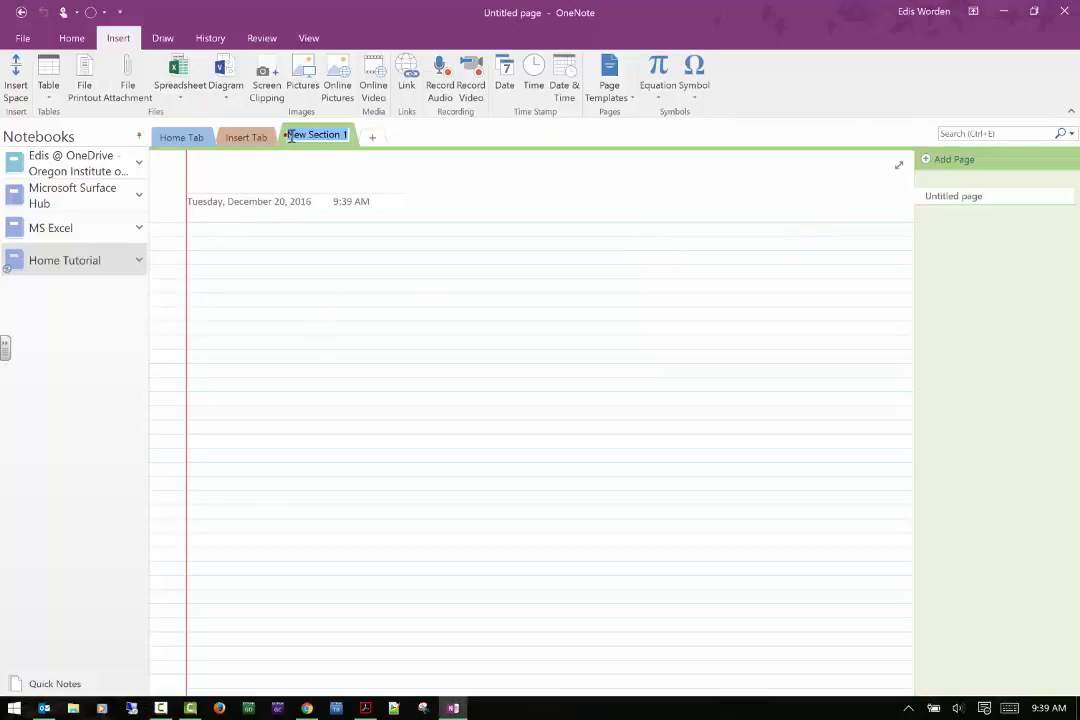
{"action": "right_click", "coordinate": [271, 136]}
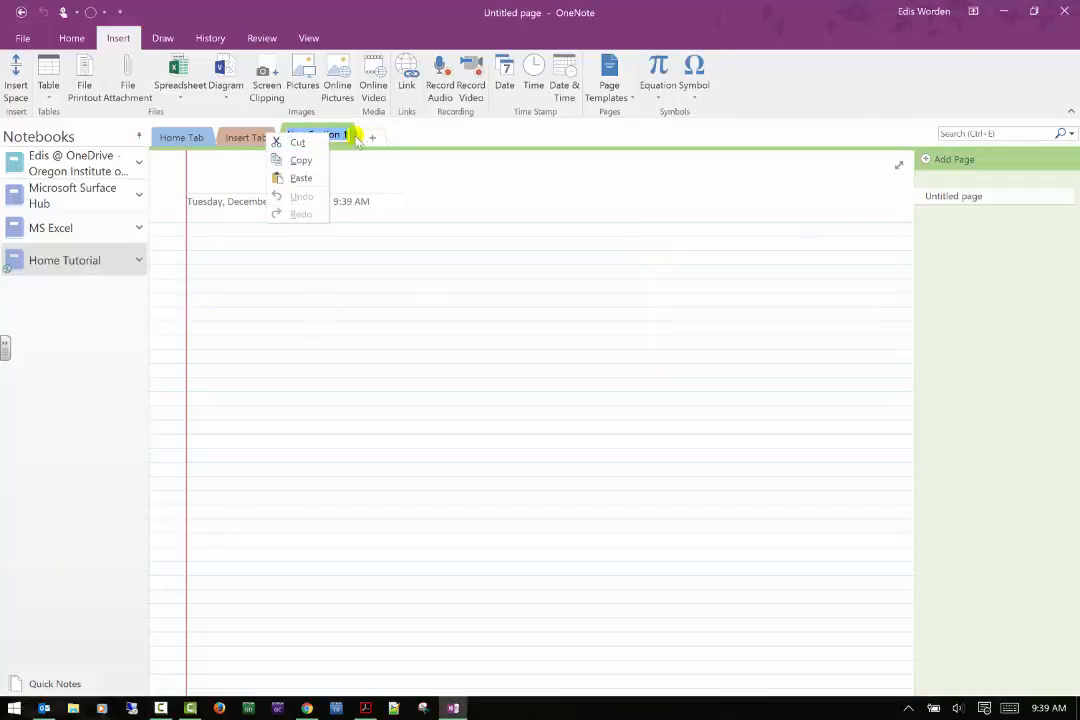
{"action": "left_click", "coordinate": [353, 137]}
{"action": "left_click_drag", "start_coordinate": [348, 134], "coordinate": [225, 130]}
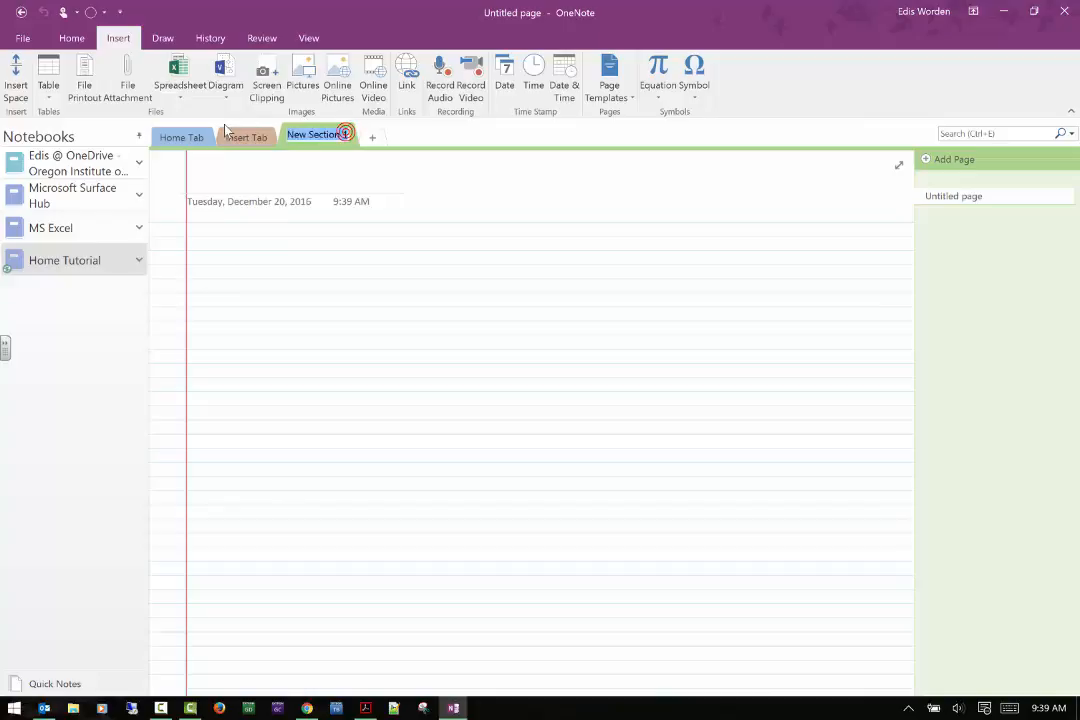
{"action": "type", "text": "Draw Tab"}
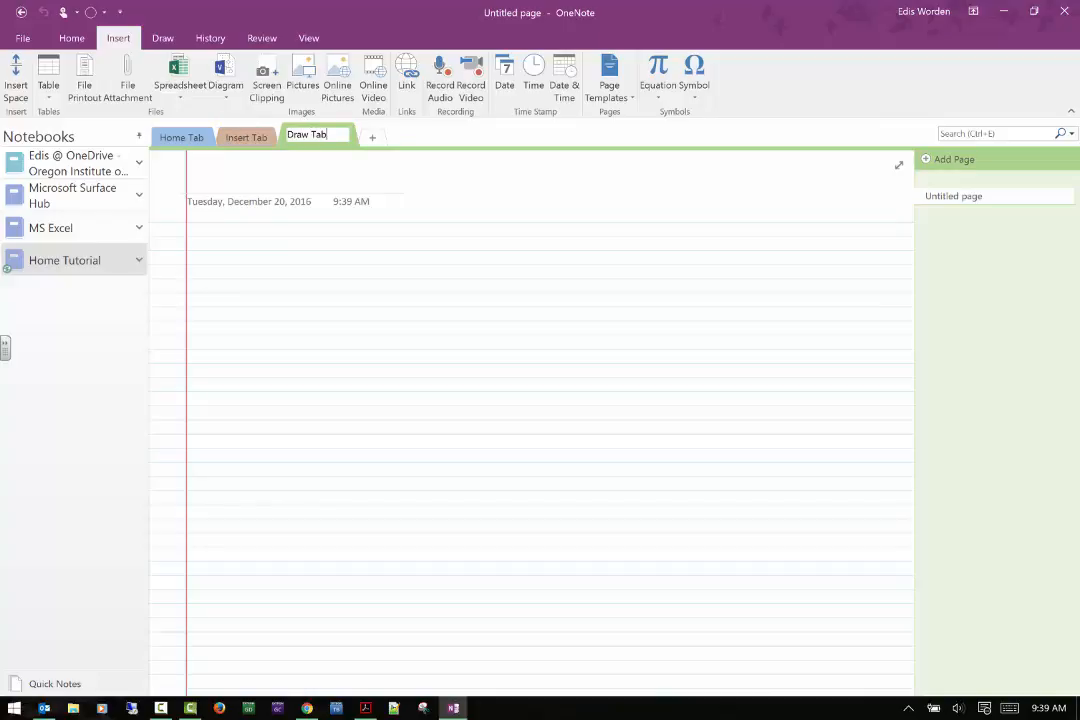
- Title the new section's blank page "Draw Tab"
{"action": "left_click", "coordinate": [264, 177]}
{"action": "type", "text": "Draw a"}
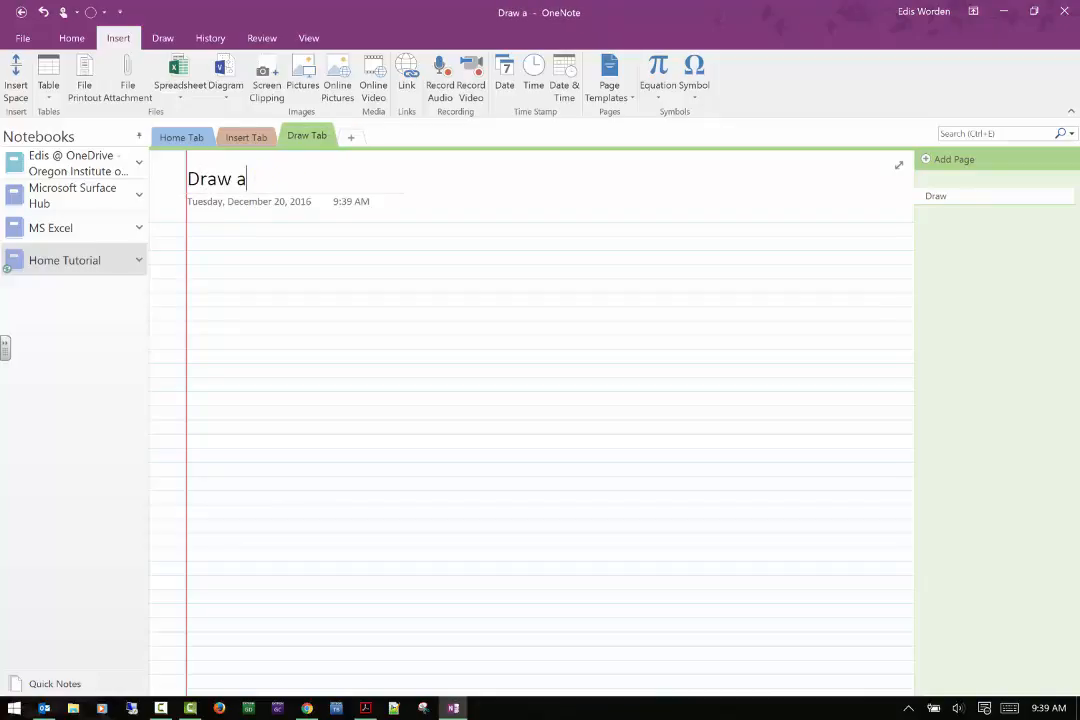
{"action": "key", "text": "BackSpace"}
{"action": "key", "text": "BackSpace"}
{"action": "type", "text": "Tab"}
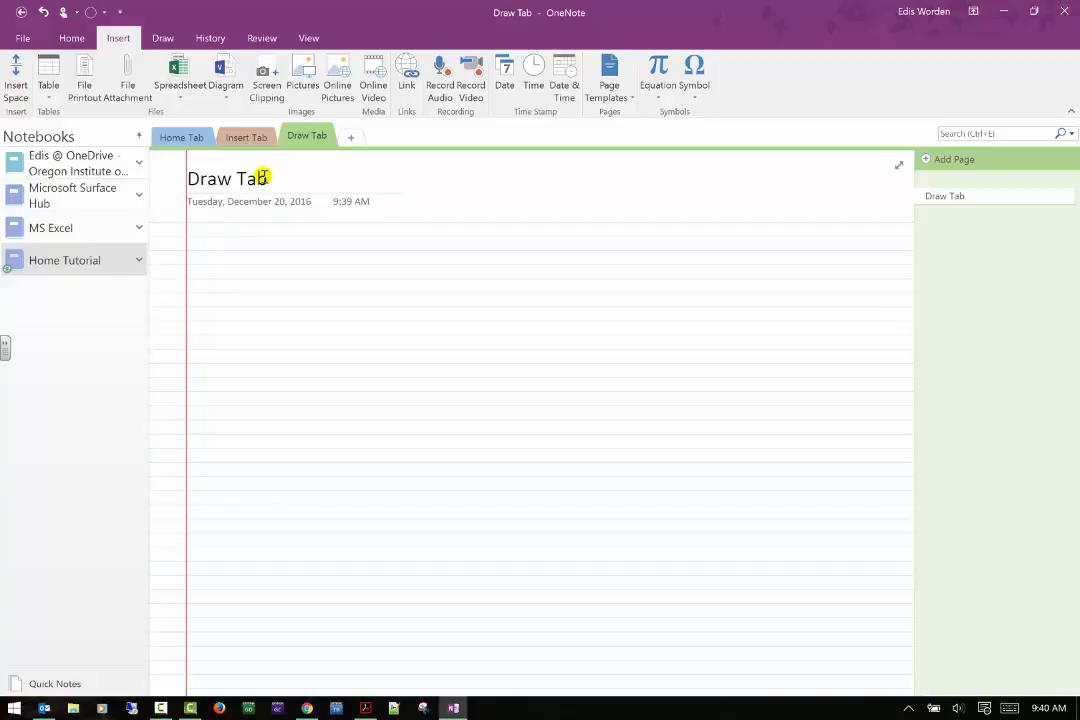
- Add the text "This is a text box" just below the page's date line using the Type tool
{"action": "left_click", "coordinate": [225, 227]}
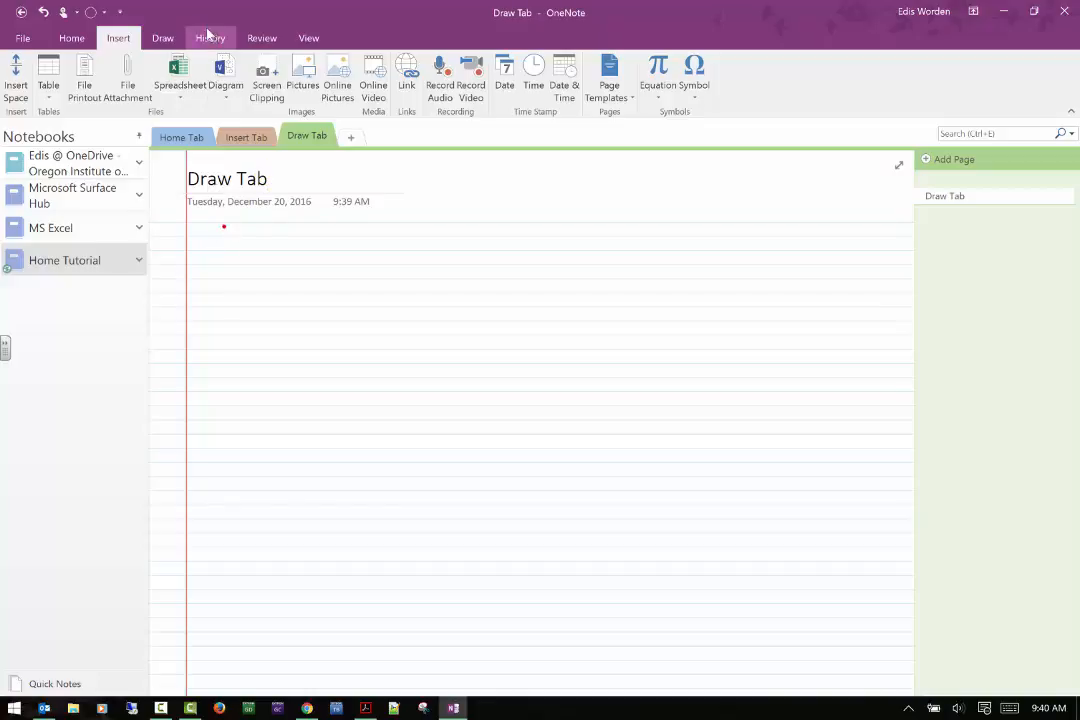
{"action": "left_click", "coordinate": [161, 38]}
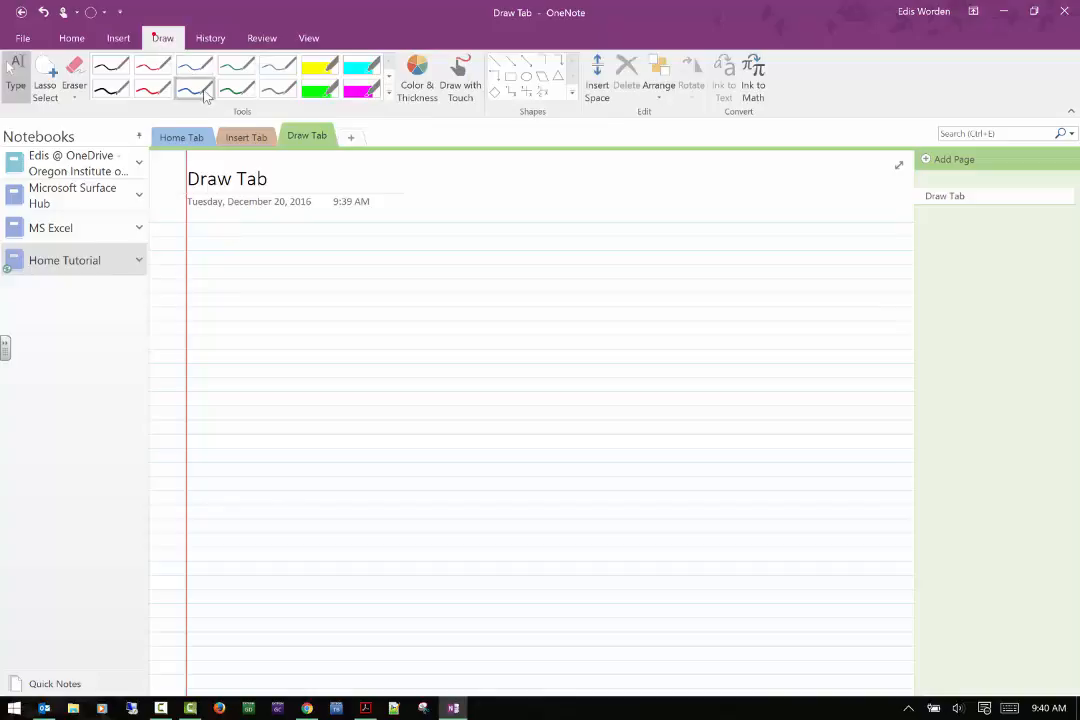
{"action": "left_click", "coordinate": [18, 90]}
{"action": "type", "text": "This is a text box"}
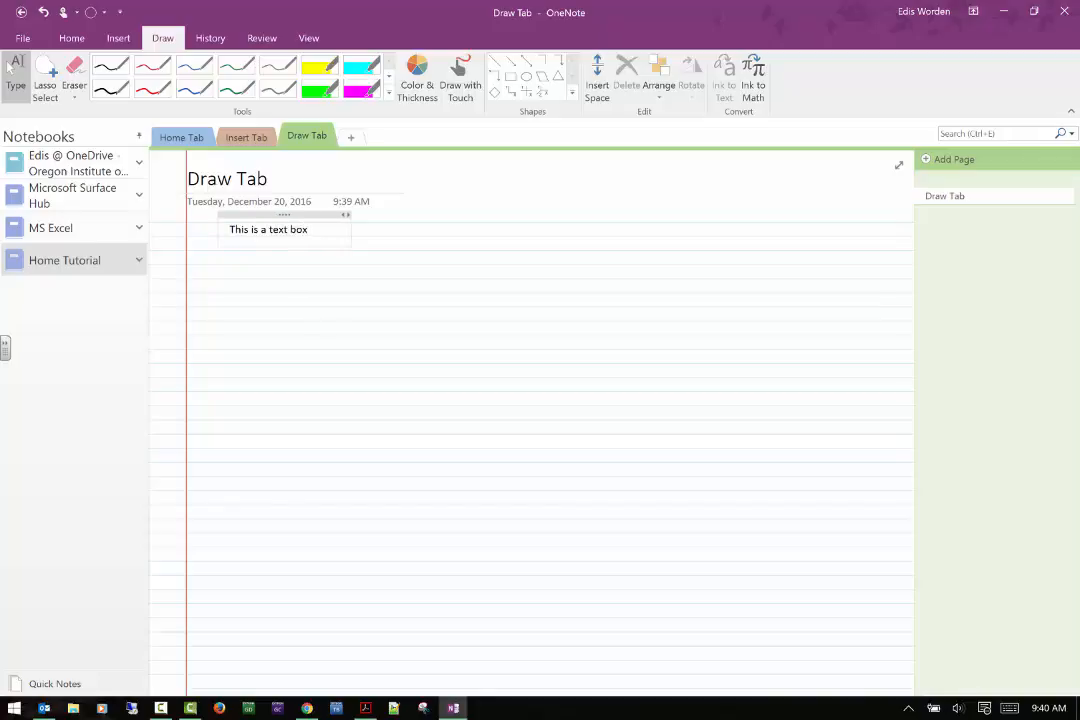
{"action": "left_click", "coordinate": [366, 305]}
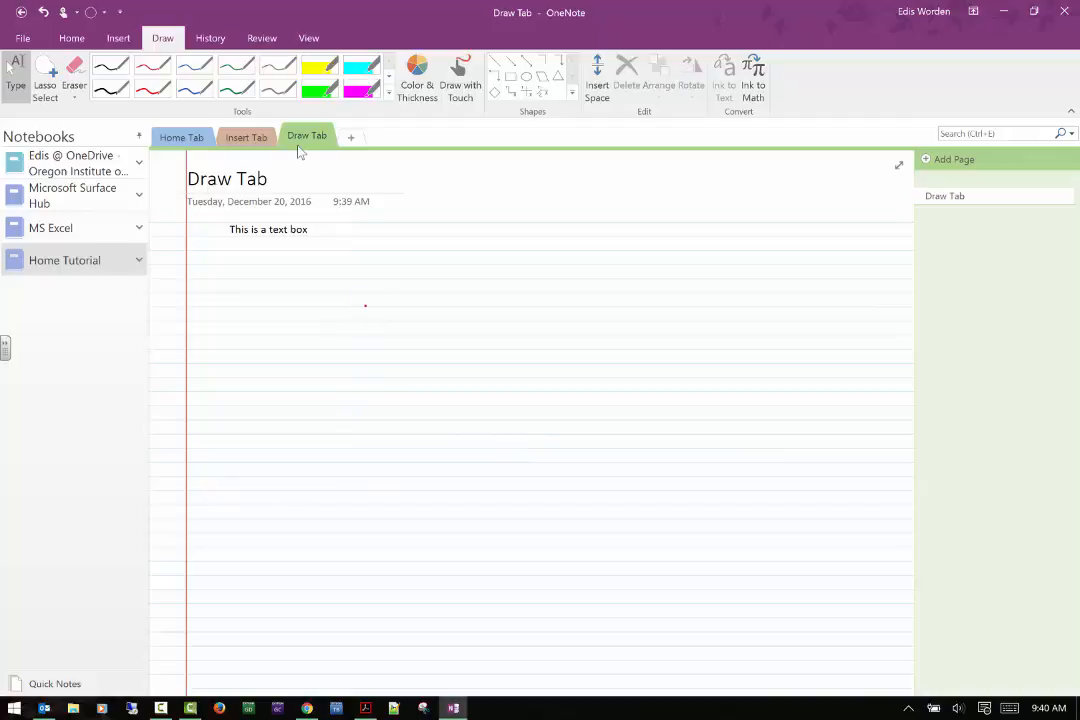
- Lasso-select the page title, date and text box, copy them, and paste them below the original text with source formatting
{"action": "left_click", "coordinate": [45, 78]}
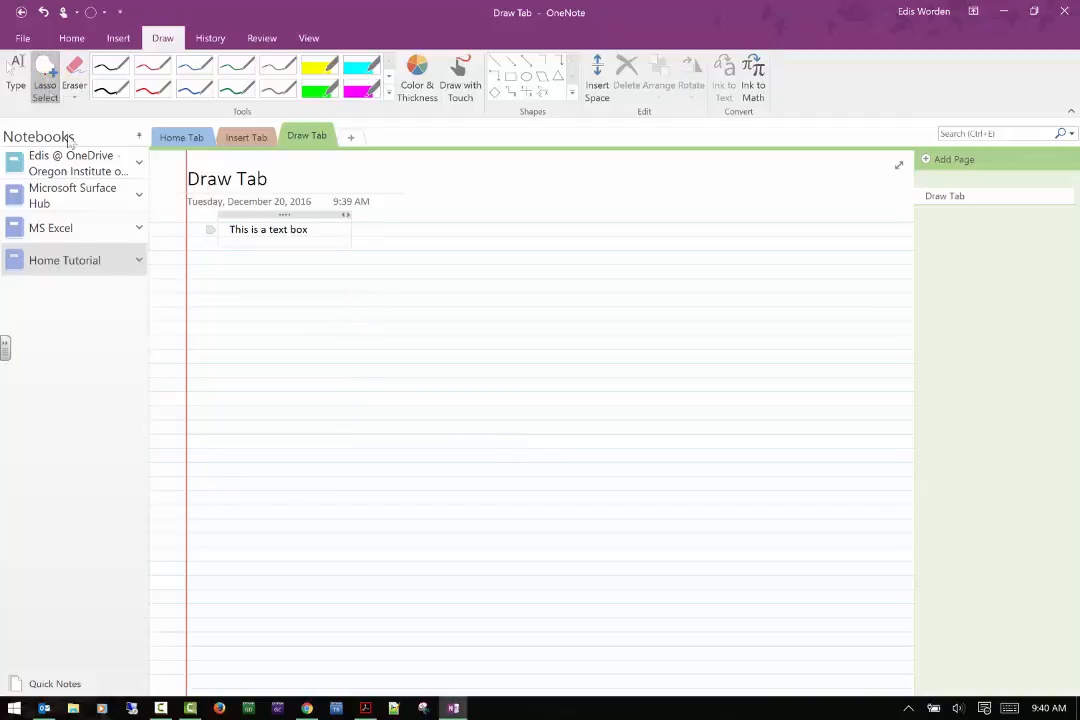
{"action": "mouse_move", "coordinate": [203, 205]}
{"action": "left_mouse_down"}
{"action": "mouse_move", "coordinate": [270, 350]}
{"action": "mouse_move", "coordinate": [537, 248]}
{"action": "mouse_move", "coordinate": [369, 164]}
{"action": "mouse_move", "coordinate": [213, 175]}
{"action": "mouse_move", "coordinate": [169, 164]}
{"action": "mouse_move", "coordinate": [155, 176]}
{"action": "left_mouse_up"}
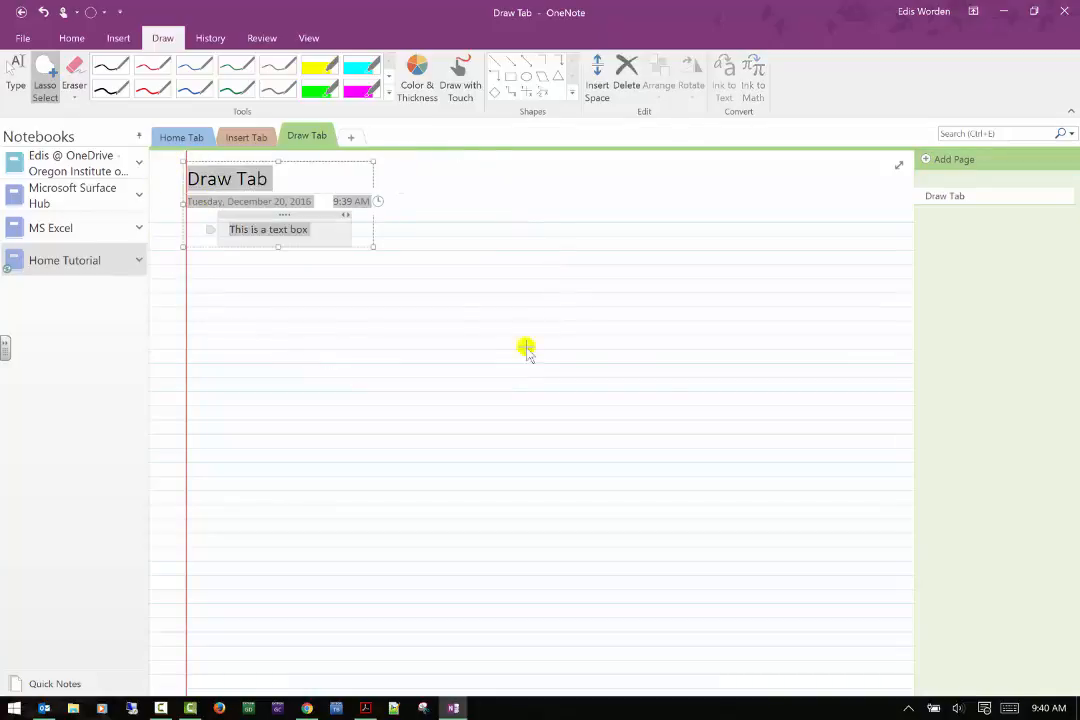
{"action": "right_click", "coordinate": [298, 178]}
{"action": "left_click", "coordinate": [328, 207]}
{"action": "left_click", "coordinate": [219, 294]}
{"action": "right_click", "coordinate": [217, 287]}
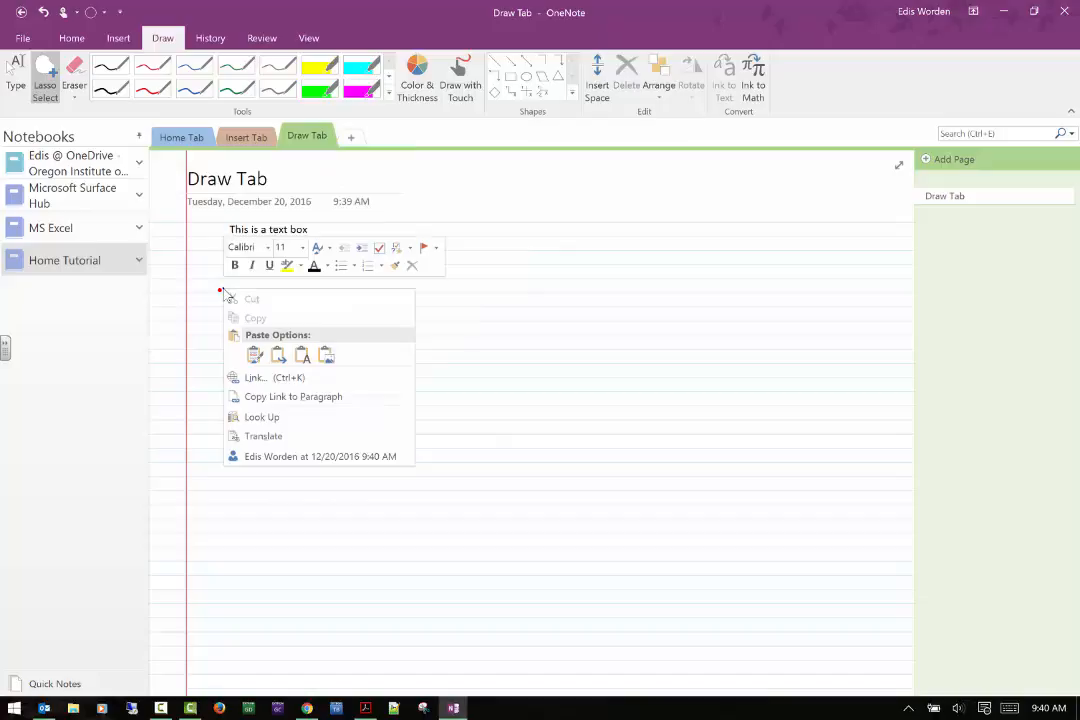
{"action": "left_click", "coordinate": [253, 354]}
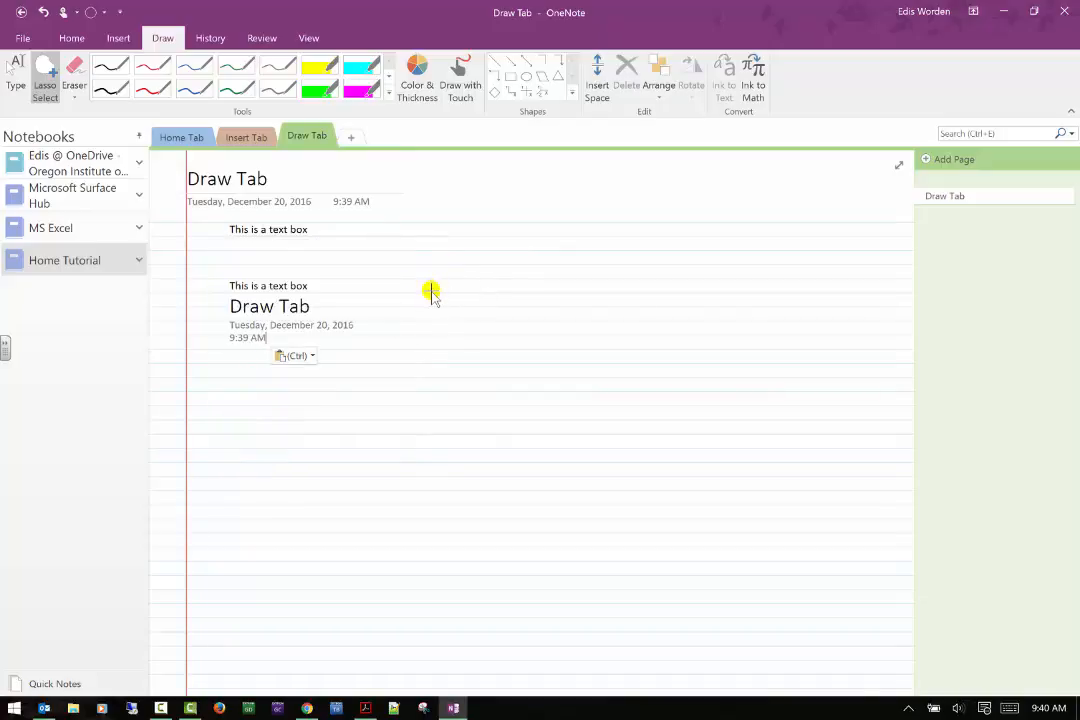
- Paste the copied title, date and text again as a picture beside the first pasted copy
{"action": "right_click", "coordinate": [433, 294]}
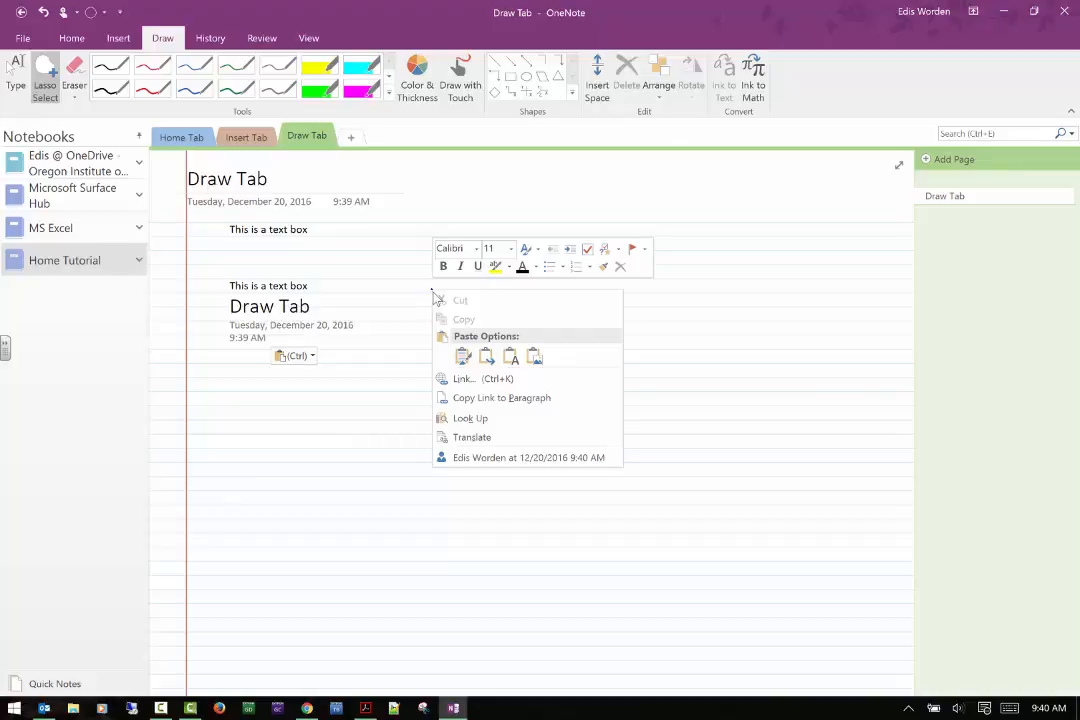
{"action": "left_click", "coordinate": [538, 356]}
{"action": "left_click", "coordinate": [536, 356]}
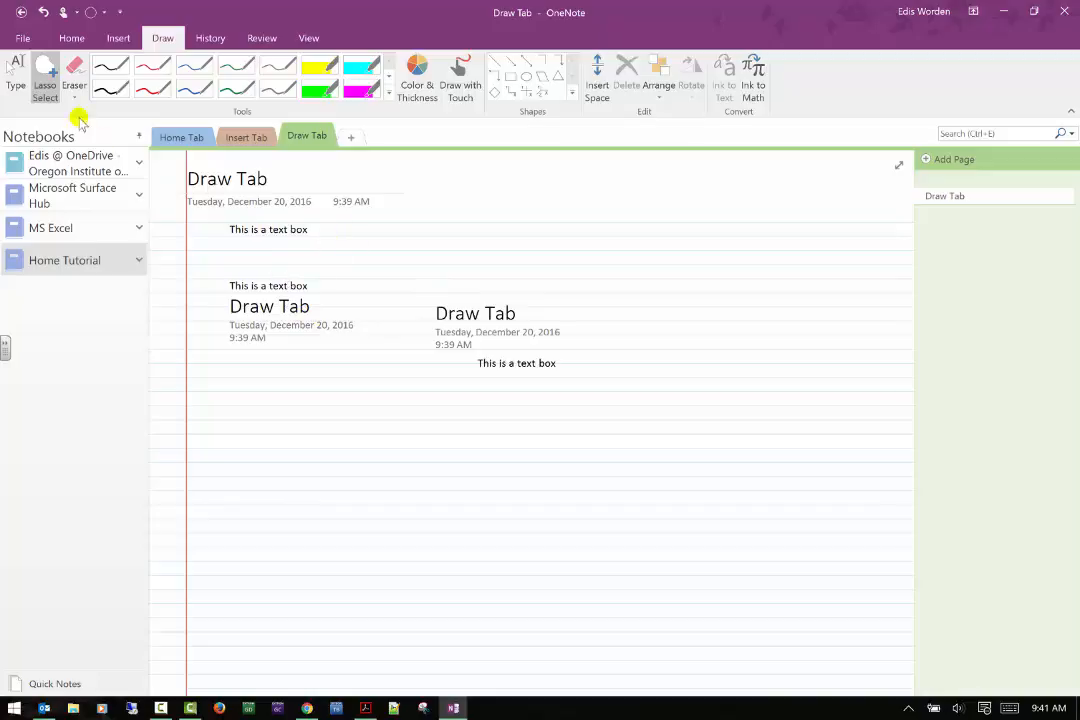
- Draw a freehand scribble with the thin black pen below the pasted copies
{"action": "left_click", "coordinate": [104, 70]}
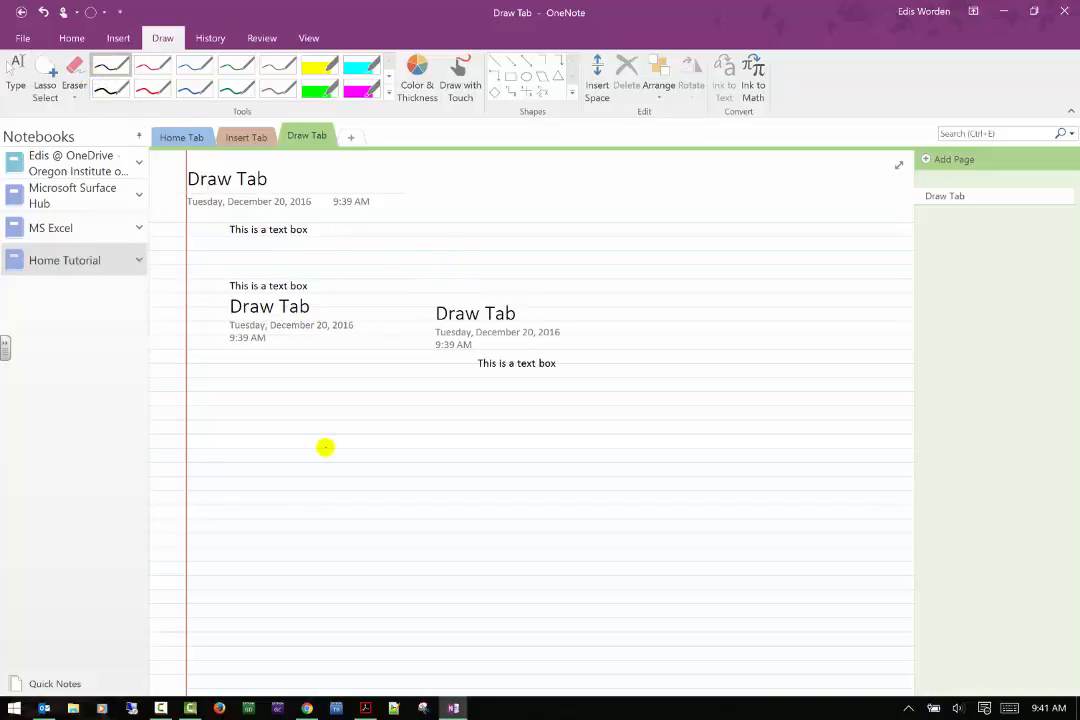
{"action": "left_click_drag", "start_coordinate": [327, 403], "coordinate": [426, 405]}
{"action": "left_click_drag", "start_coordinate": [502, 430], "coordinate": [572, 395]}
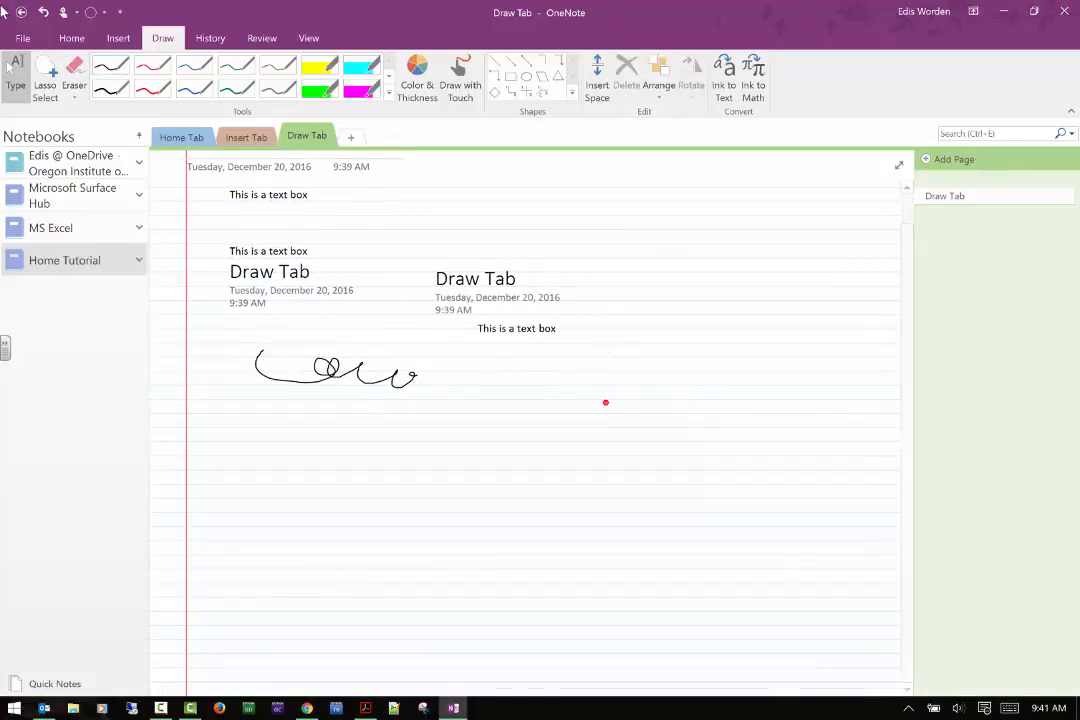
- Switch the spacing between commands to the Touch layout
{"action": "left_click", "coordinate": [62, 12]}
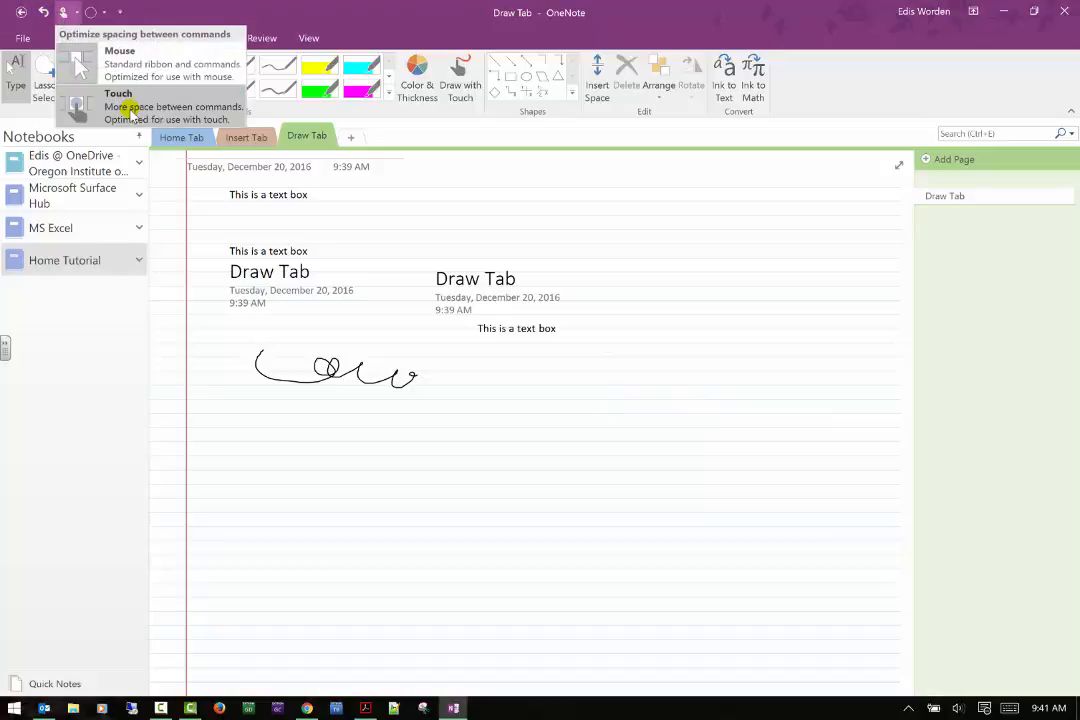
{"action": "left_click", "coordinate": [78, 103]}
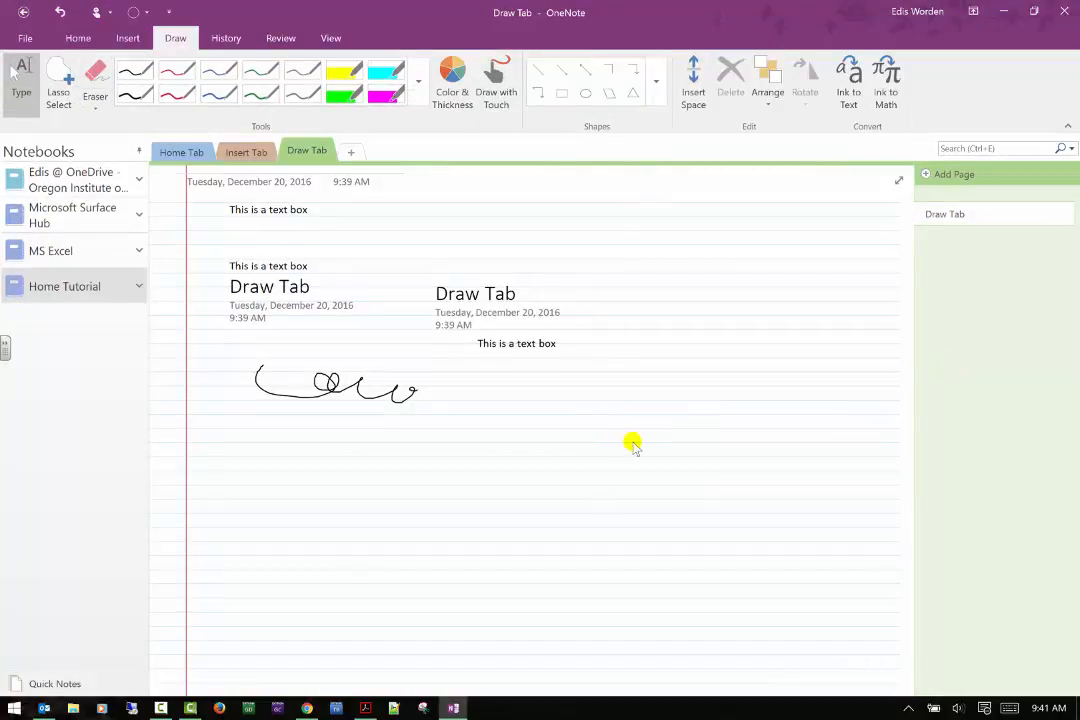
{"action": "left_click_drag", "start_coordinate": [651, 463], "coordinate": [642, 435]}
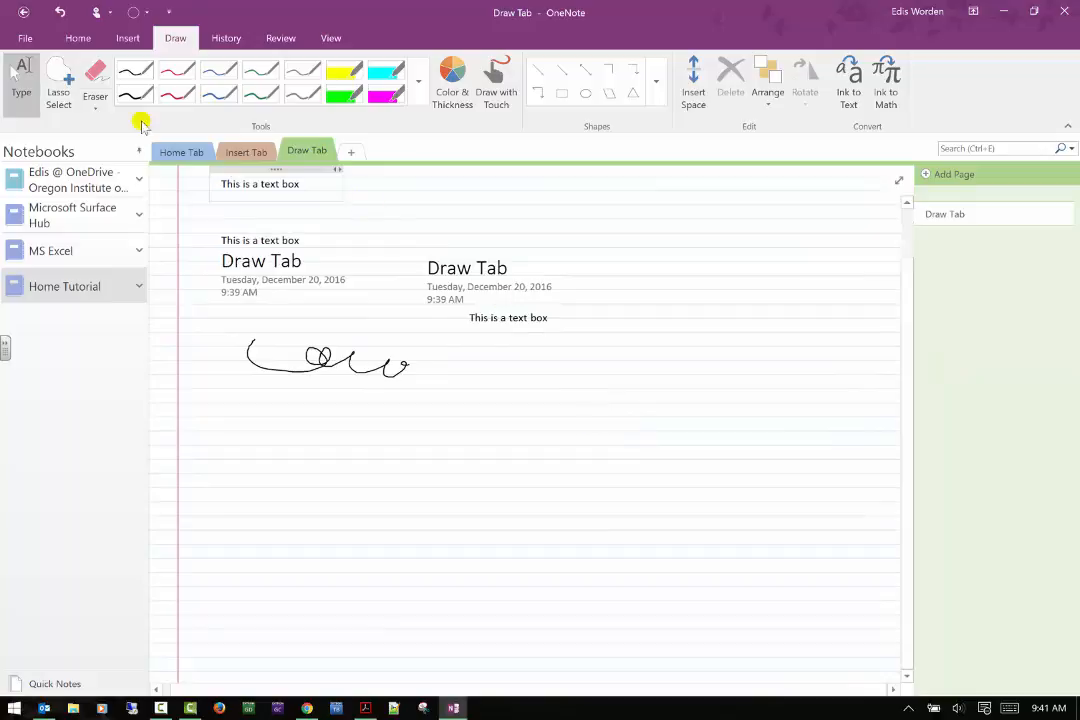
- Draw a freehand stroke with the thicker red pen below the black scribble
{"action": "left_click", "coordinate": [135, 72]}
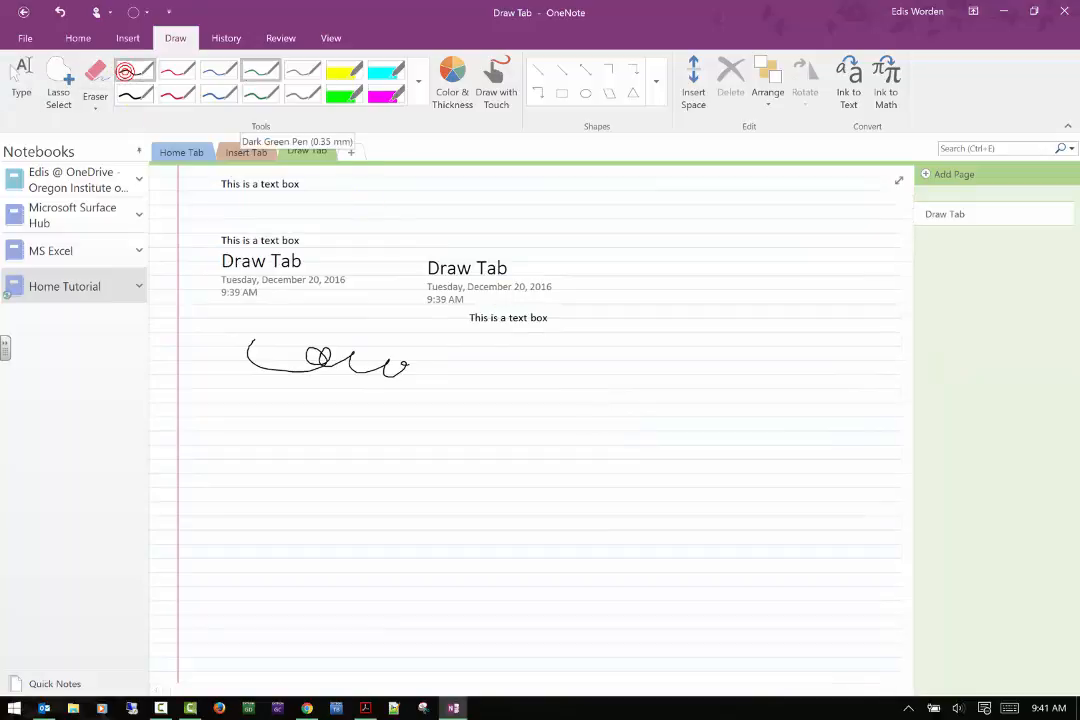
{"action": "left_click_drag", "start_coordinate": [629, 535], "coordinate": [605, 434]}
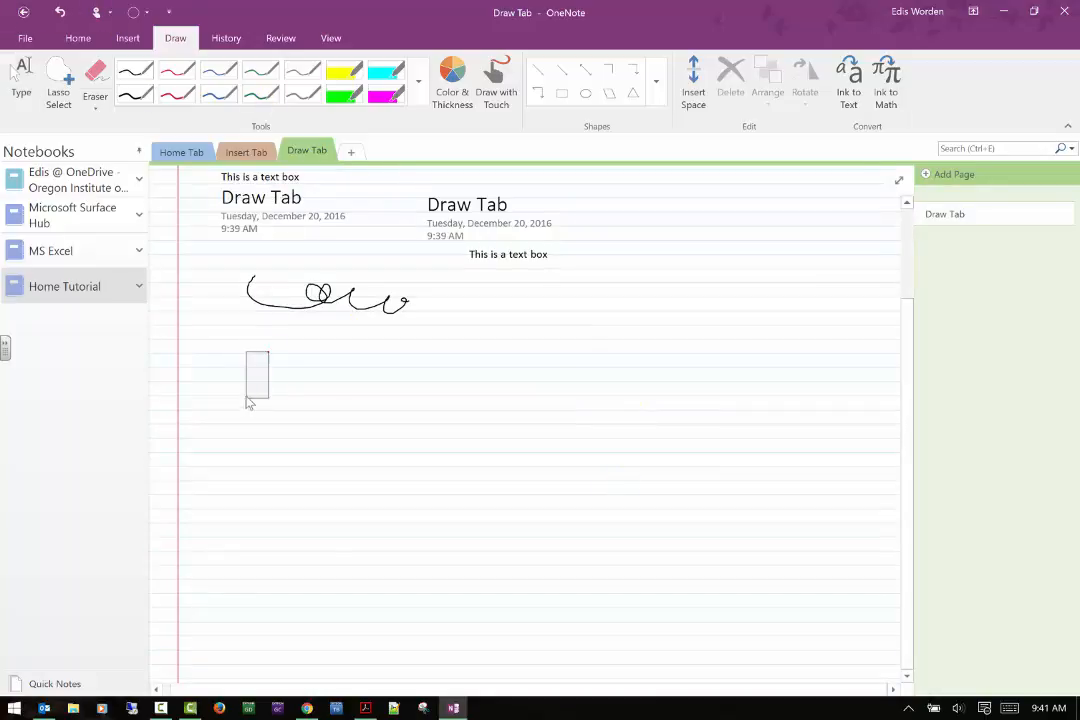
{"action": "left_click", "coordinate": [177, 93]}
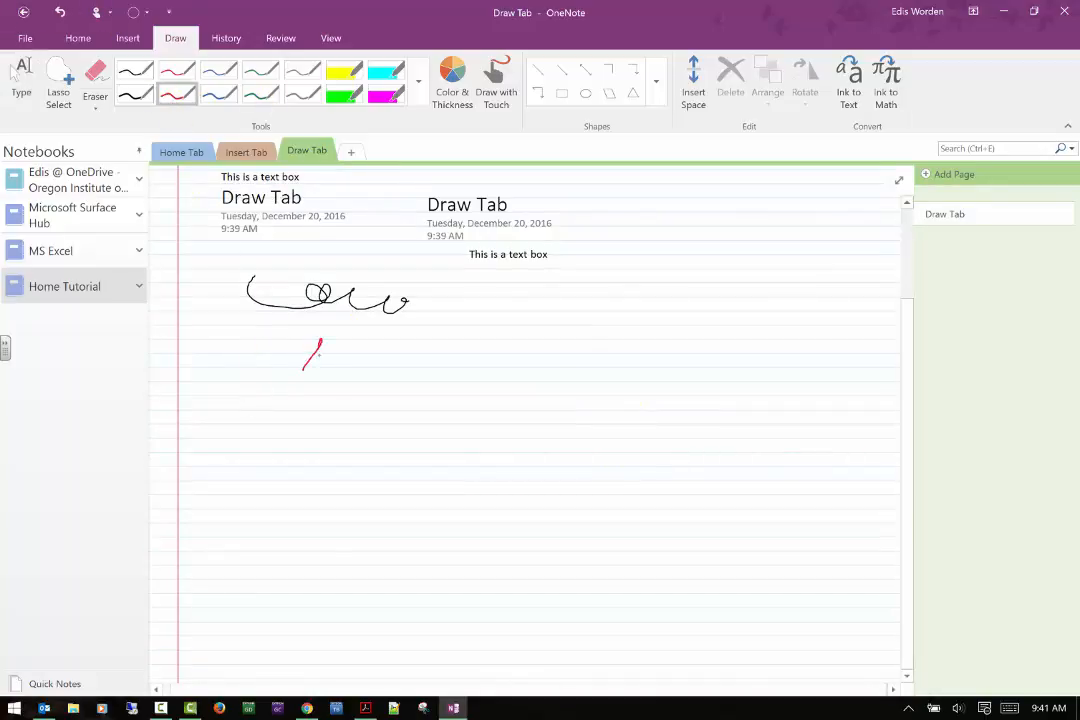
{"action": "left_click_drag", "start_coordinate": [321, 341], "coordinate": [405, 365]}
- Highlight the pasted picture's heading in yellow and the pasted text copy's heading with the thickest magenta highlighter
{"action": "left_click", "coordinate": [344, 71]}
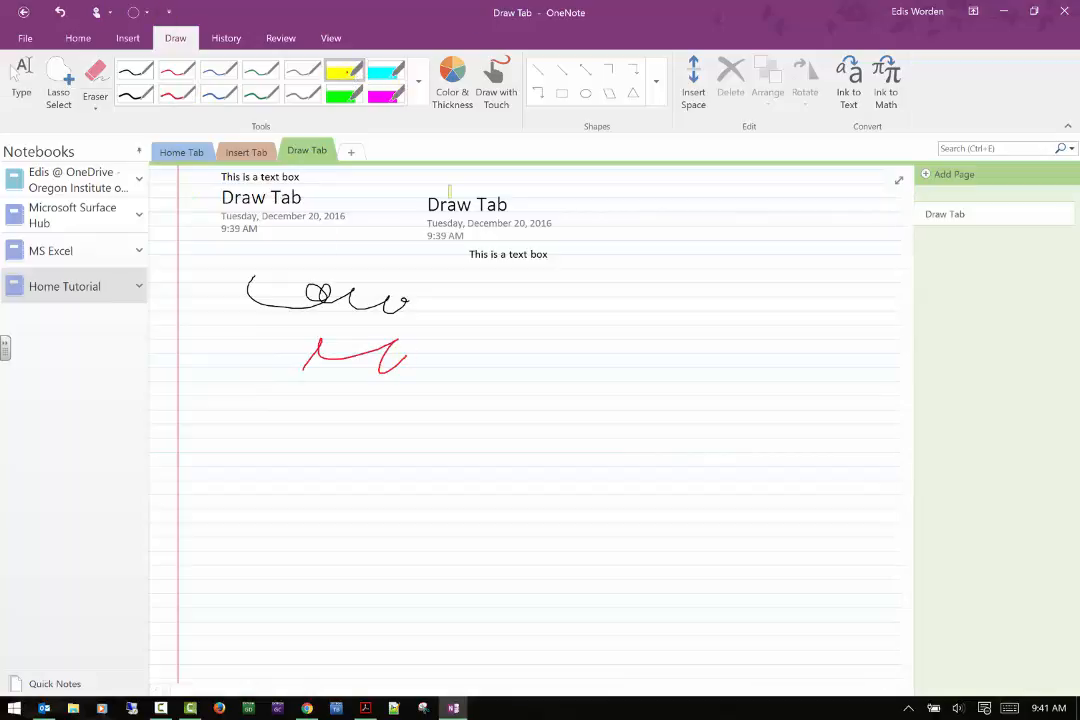
{"action": "left_click_drag", "start_coordinate": [427, 203], "coordinate": [545, 203]}
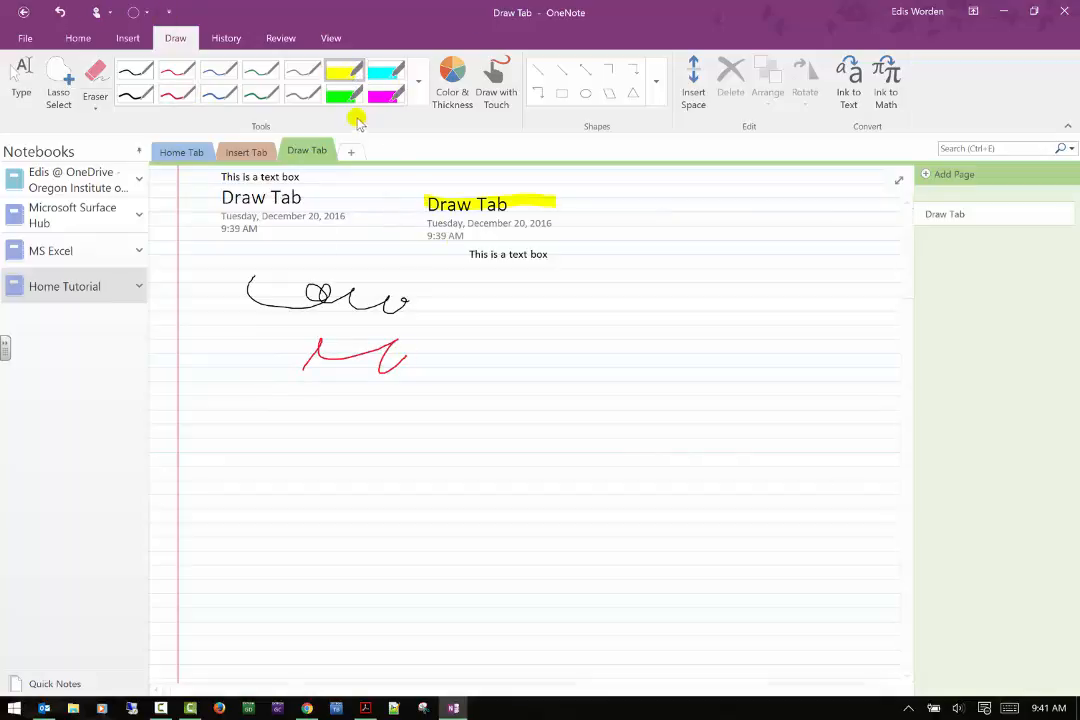
{"action": "left_click", "coordinate": [437, 88]}
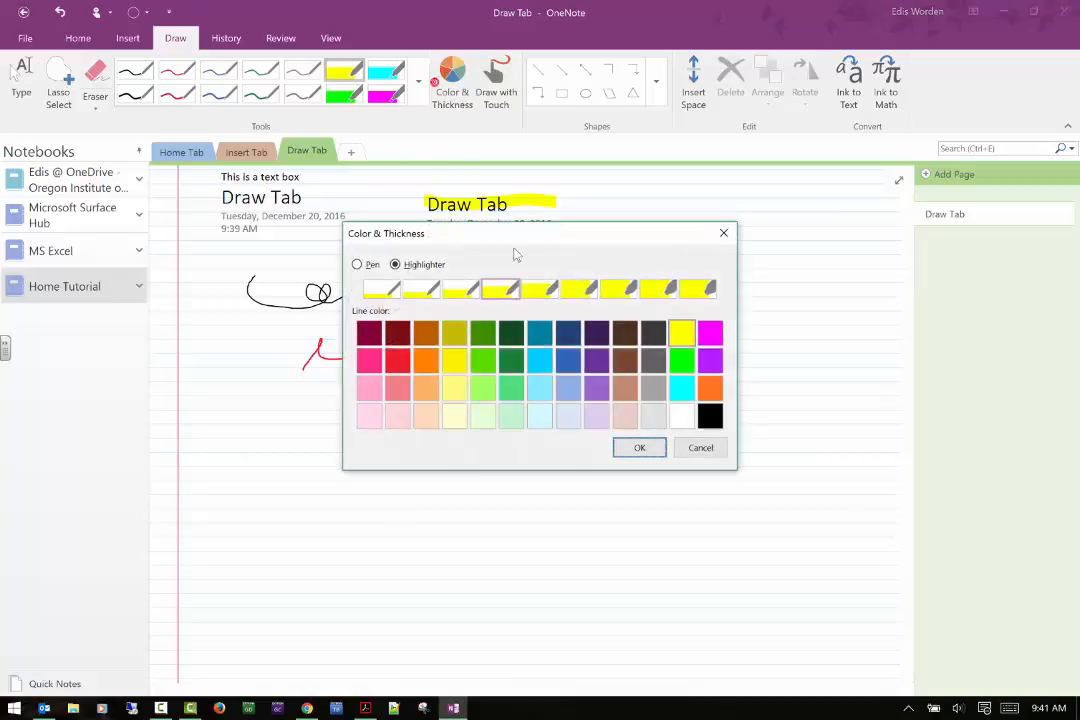
{"action": "left_click", "coordinate": [716, 341]}
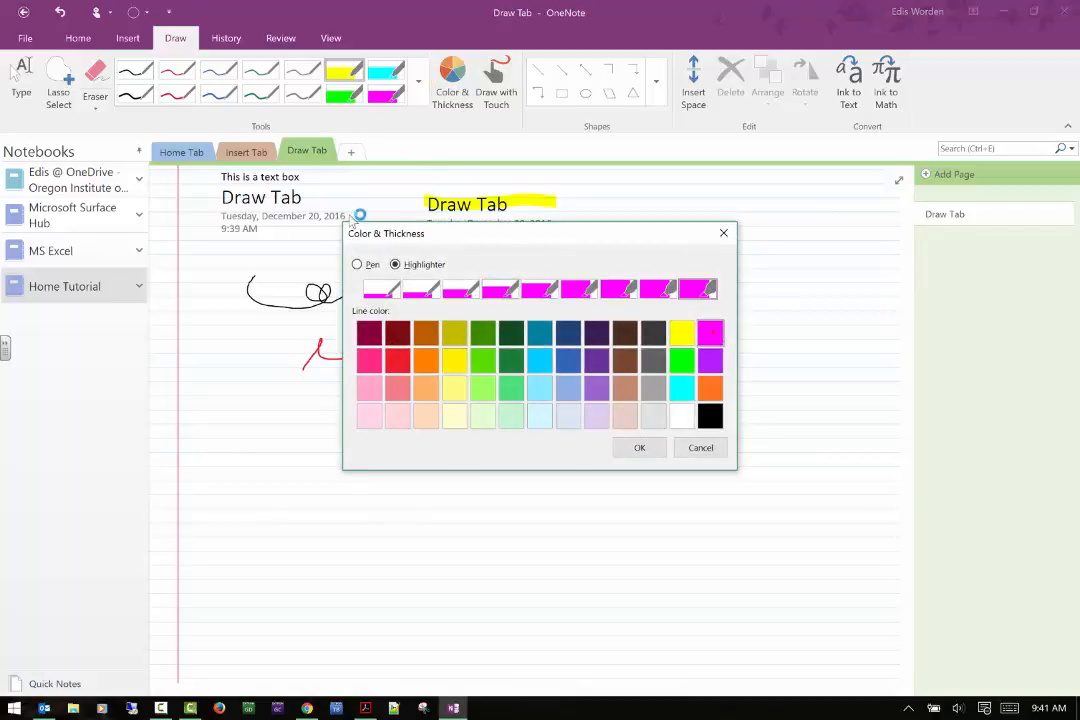
{"action": "left_click", "coordinate": [640, 447]}
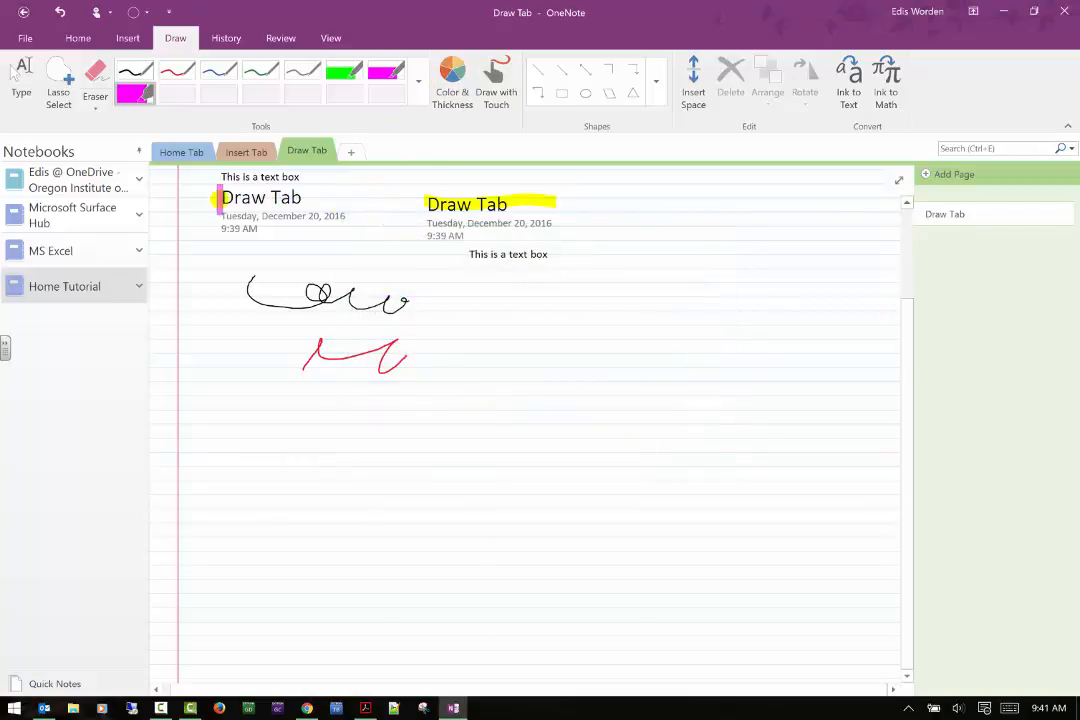
{"action": "left_click_drag", "start_coordinate": [216, 203], "coordinate": [324, 210]}
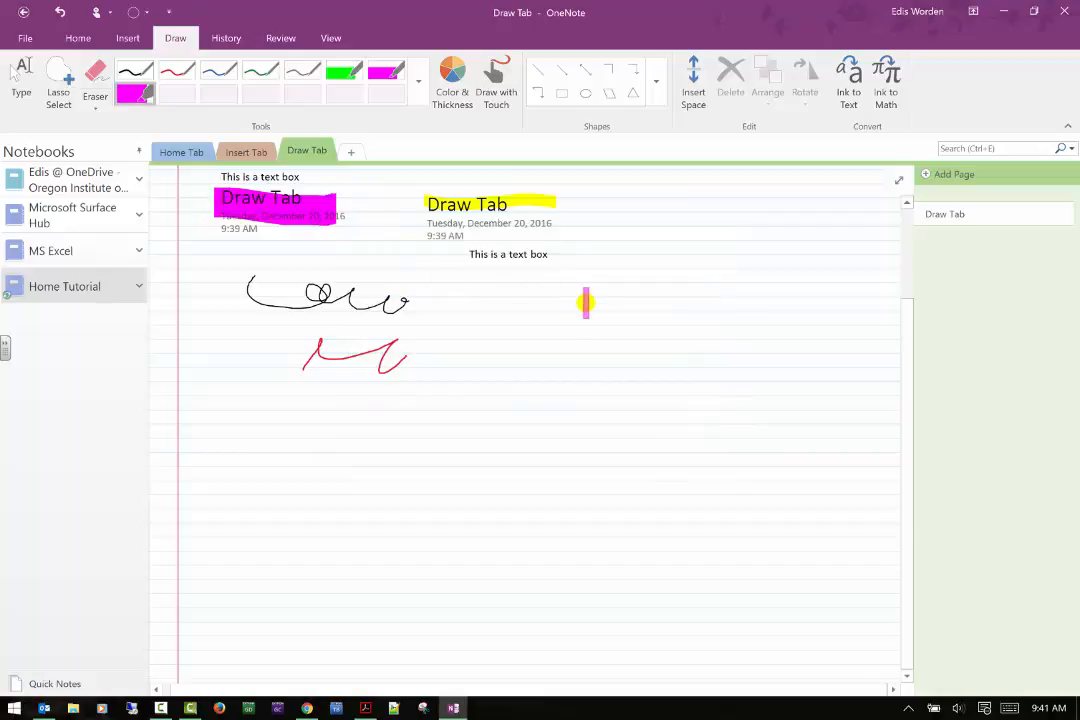
- Enable Draw with Touch and mark the pasted picture's date and time lines and the red stroke with the magenta highlighter
{"action": "left_click", "coordinate": [488, 86]}
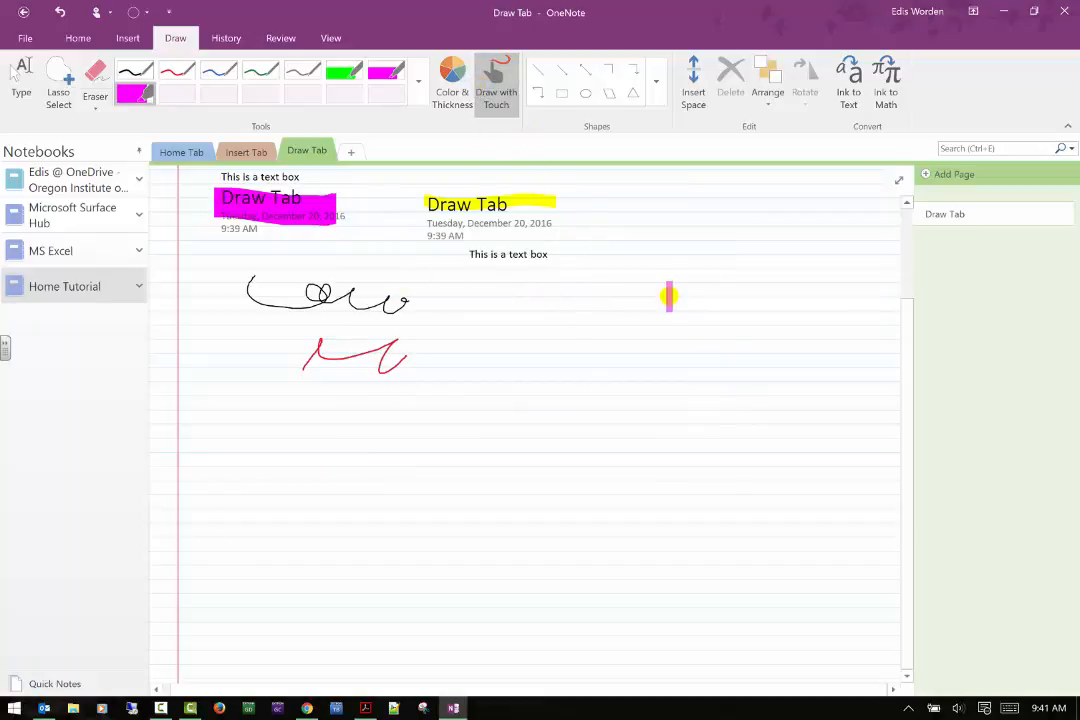
{"action": "left_click_drag", "start_coordinate": [428, 241], "coordinate": [605, 231]}
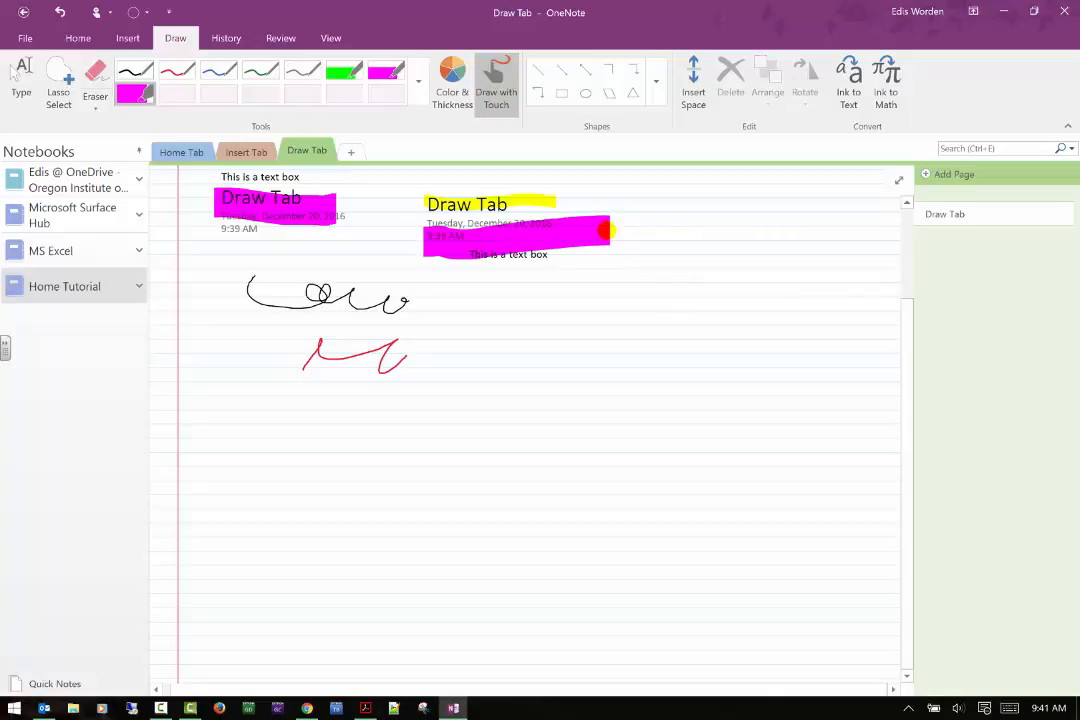
{"action": "left_click_drag", "start_coordinate": [285, 354], "coordinate": [505, 337]}
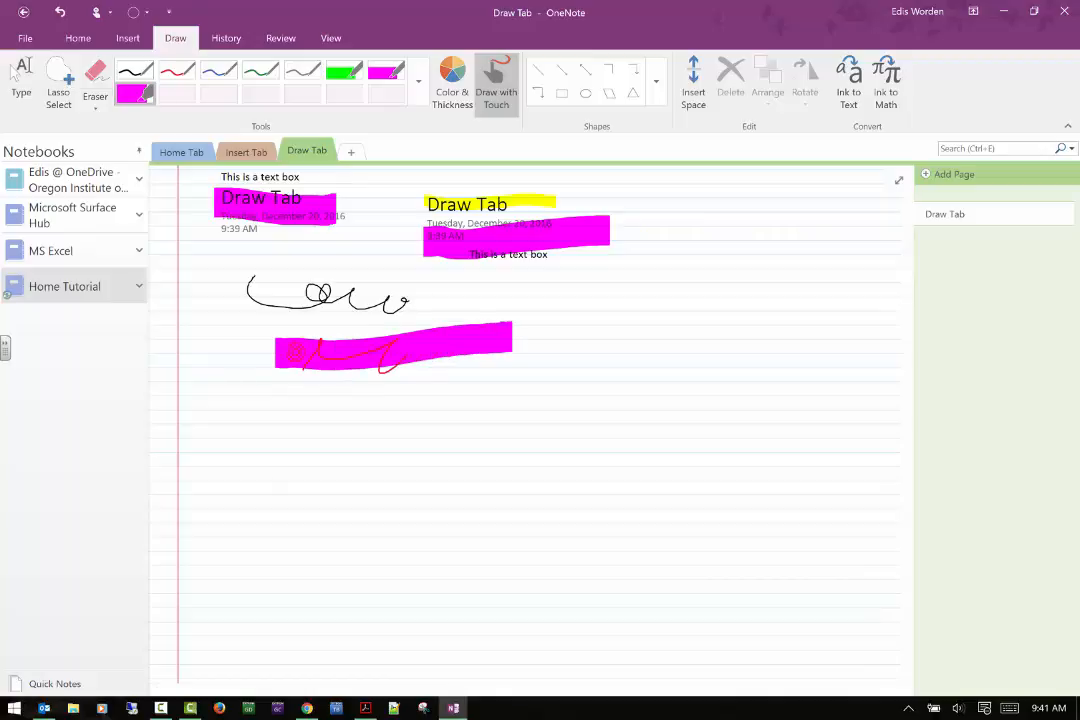
{"action": "key", "text": "Escape"}
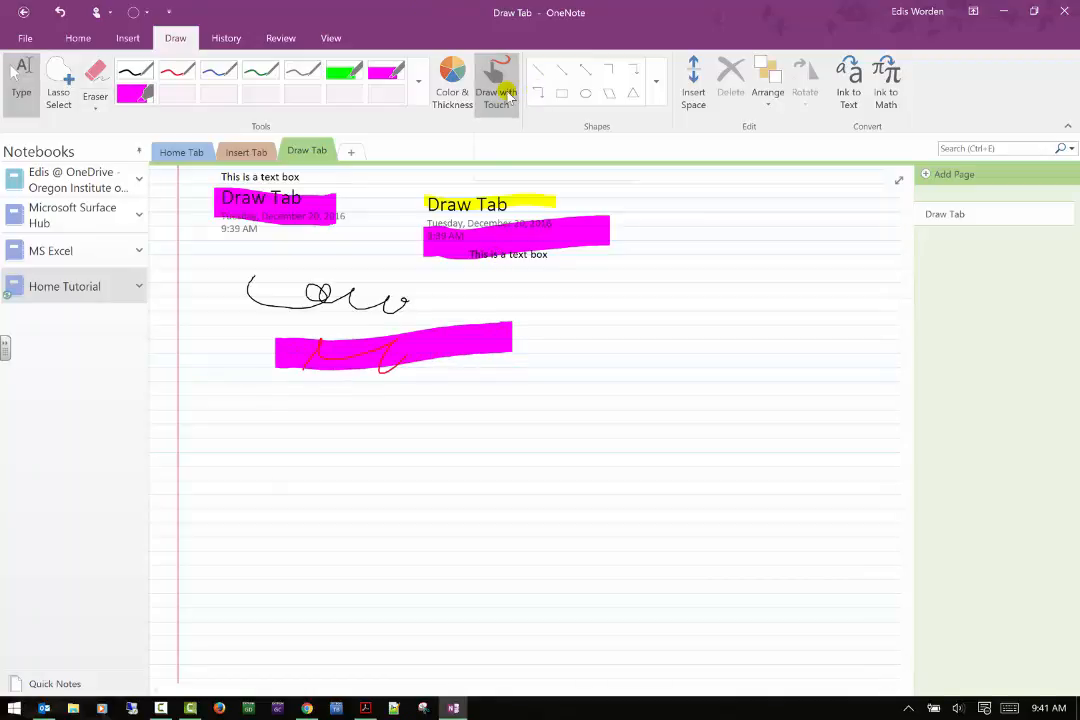
{"action": "left_click", "coordinate": [507, 93]}
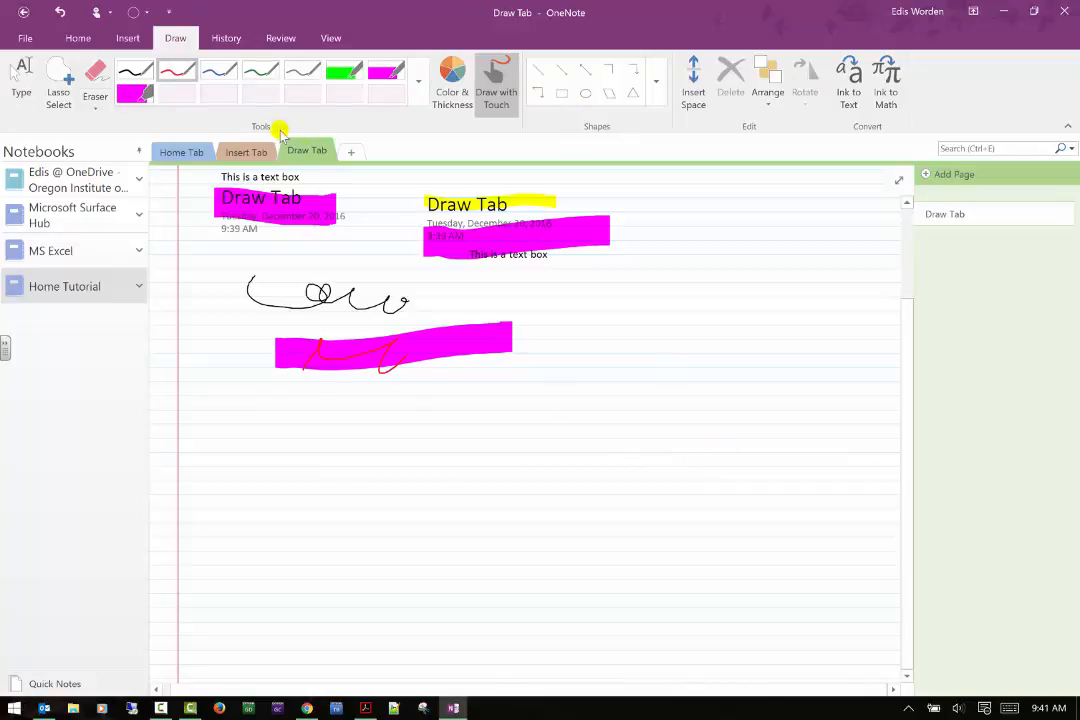
- Draw a large freehand red scribble in the blank area beside the highlighted red stroke and stop inking
{"action": "mouse_move", "coordinate": [620, 318]}
{"action": "left_mouse_down"}
{"action": "mouse_move", "coordinate": [610, 453]}
{"action": "mouse_move", "coordinate": [711, 342]}
{"action": "mouse_move", "coordinate": [715, 278]}
{"action": "left_mouse_up"}
{"action": "left_click", "coordinate": [682, 289]}
{"action": "key", "text": "Escape"}
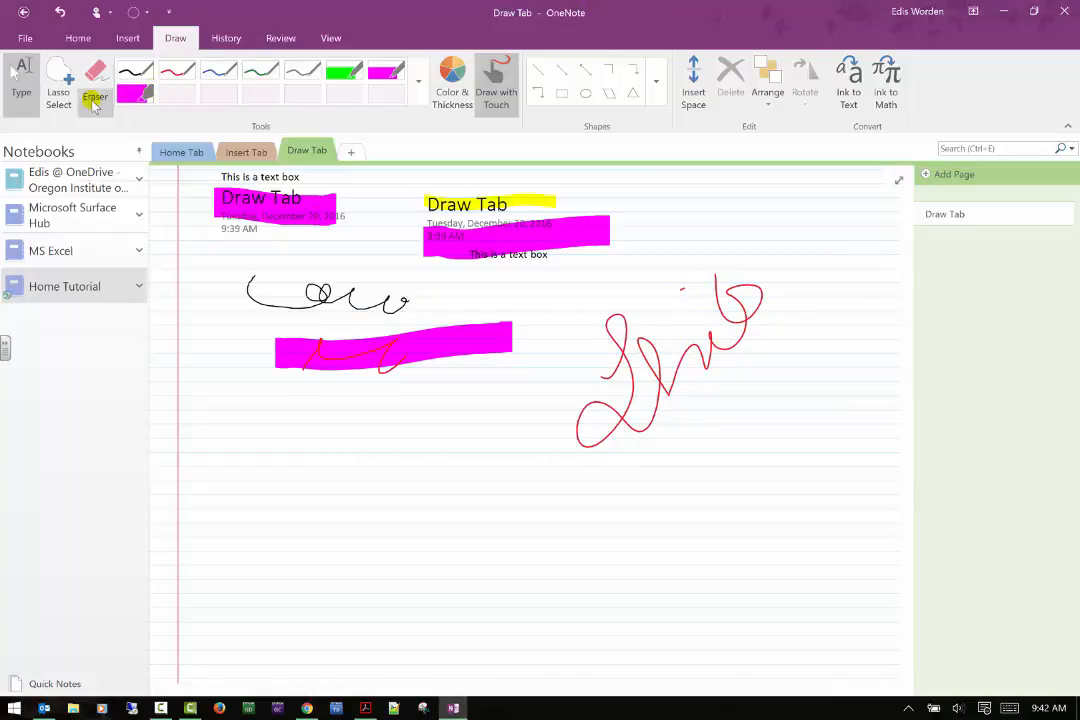
- Rub out the magenta and yellow highlights and parts of the black and red scribbles with the Large Eraser
{"action": "left_click", "coordinate": [92, 98]}
{"action": "left_click", "coordinate": [95, 106]}
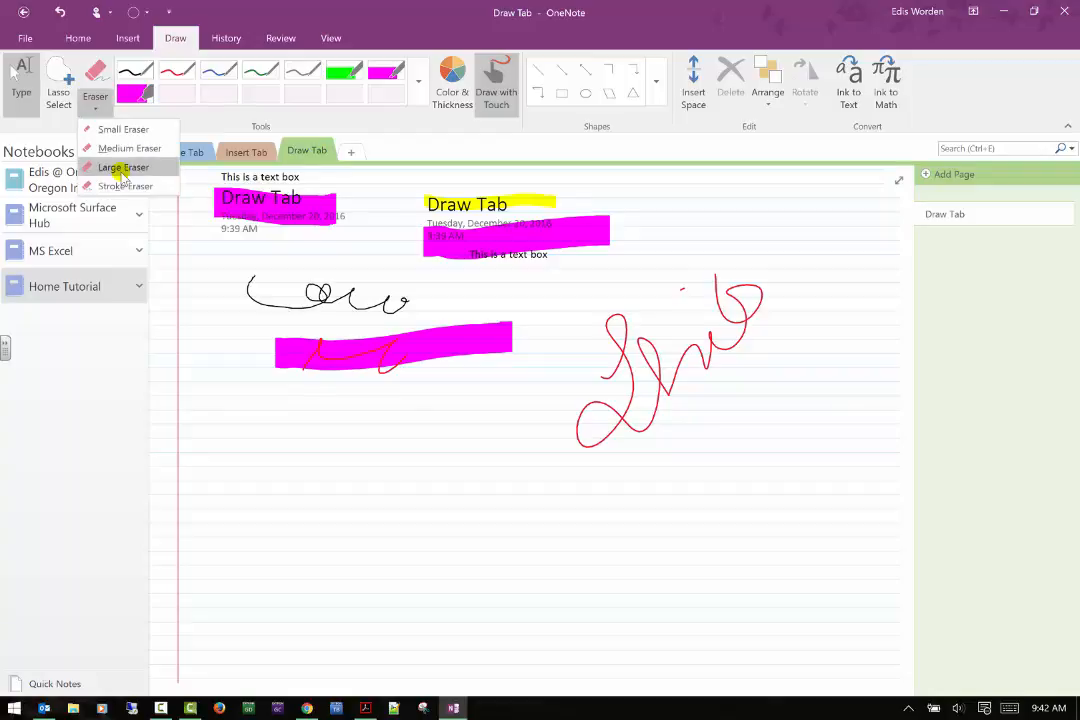
{"action": "left_click", "coordinate": [122, 174]}
{"action": "mouse_move", "coordinate": [246, 205]}
{"action": "left_mouse_down"}
{"action": "mouse_move", "coordinate": [167, 219]}
{"action": "mouse_move", "coordinate": [238, 212]}
{"action": "left_mouse_up"}
{"action": "mouse_move", "coordinate": [447, 241]}
{"action": "left_mouse_down"}
{"action": "mouse_move", "coordinate": [469, 263]}
{"action": "mouse_move", "coordinate": [429, 241]}
{"action": "mouse_move", "coordinate": [894, 417]}
{"action": "mouse_move", "coordinate": [309, 369]}
{"action": "mouse_move", "coordinate": [172, 303]}
{"action": "mouse_move", "coordinate": [345, 289]}
{"action": "left_mouse_up"}
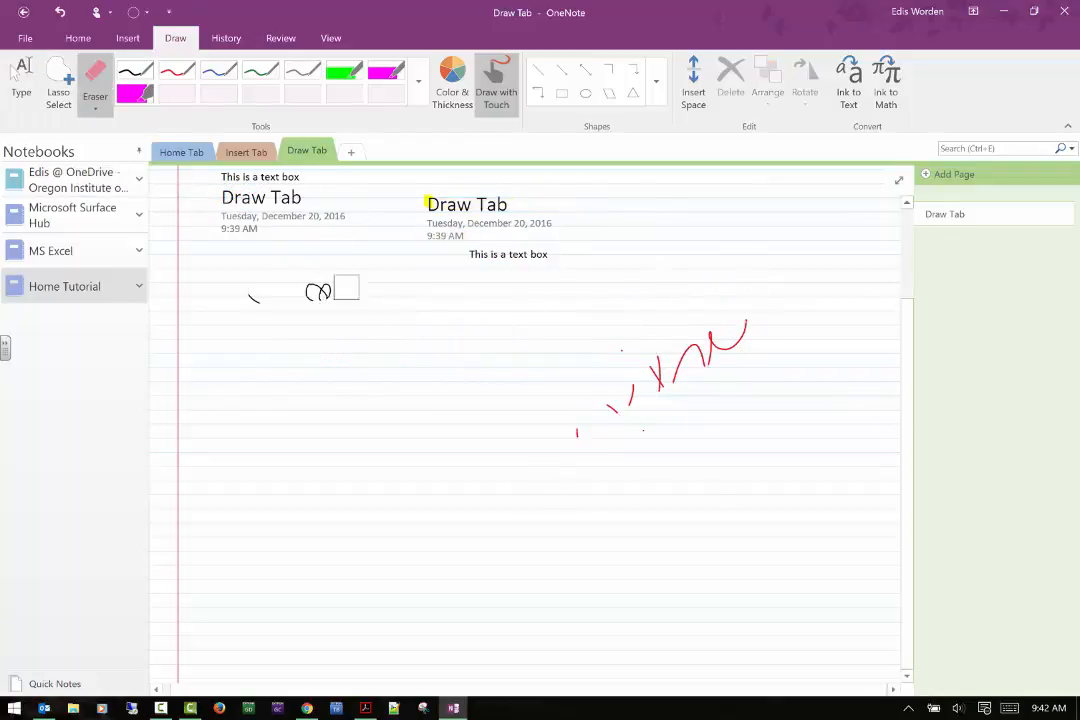
{"action": "left_click", "coordinate": [186, 708]}
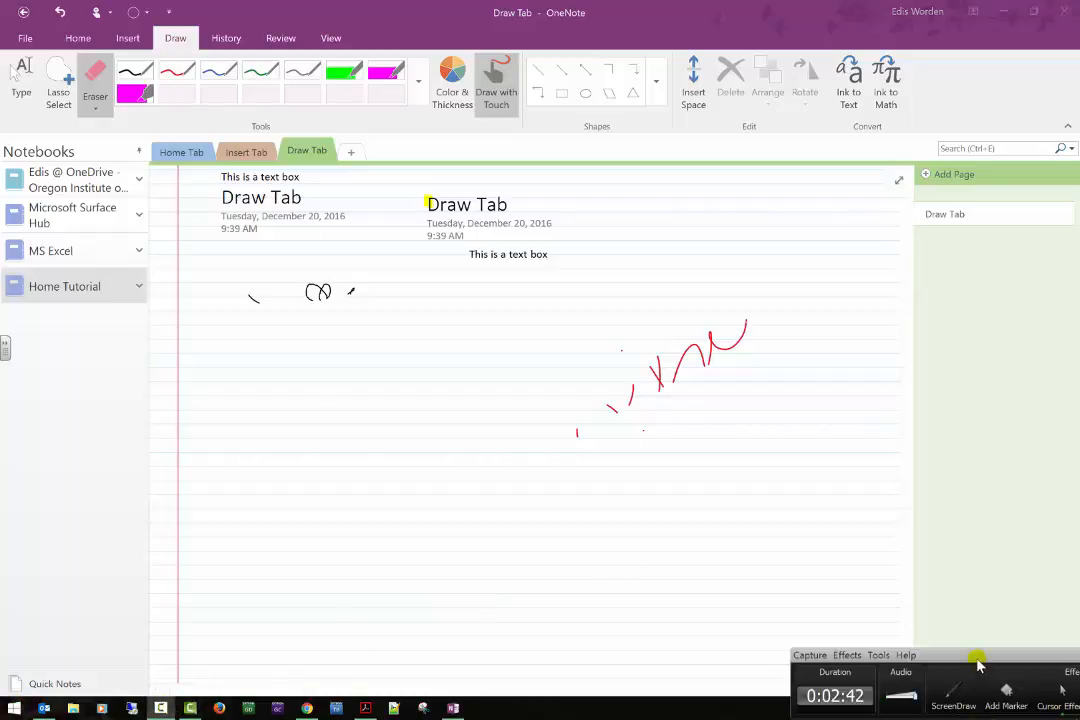
{"action": "left_click", "coordinate": [948, 606]}
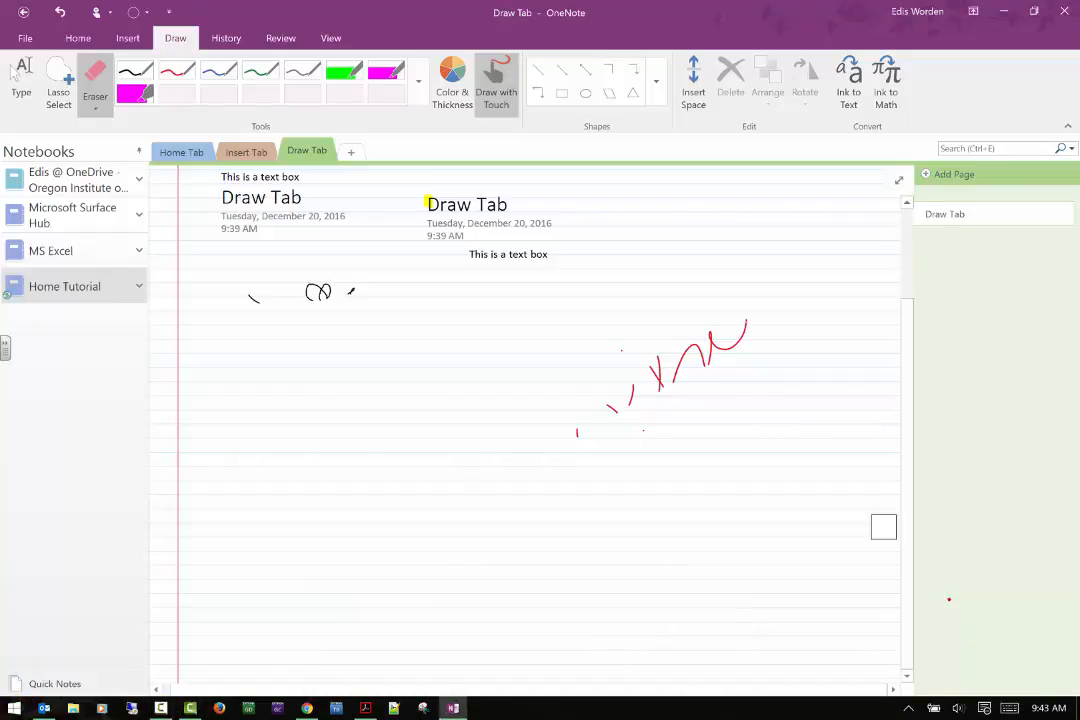
- Erase the remaining black and red ink fragments and the leftover yellow mark beside the pasted picture's heading
{"action": "left_click_drag", "start_coordinate": [258, 294], "coordinate": [334, 287]}
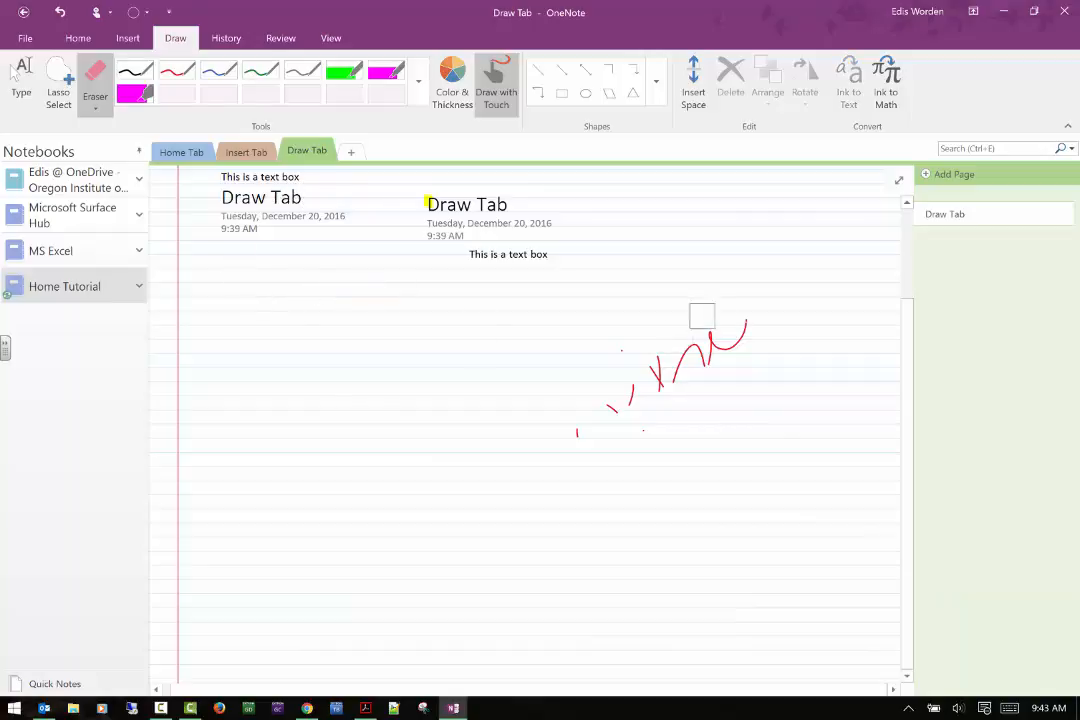
{"action": "mouse_move", "coordinate": [701, 316]}
{"action": "left_mouse_down"}
{"action": "mouse_move", "coordinate": [667, 386]}
{"action": "mouse_move", "coordinate": [691, 378]}
{"action": "left_mouse_up"}
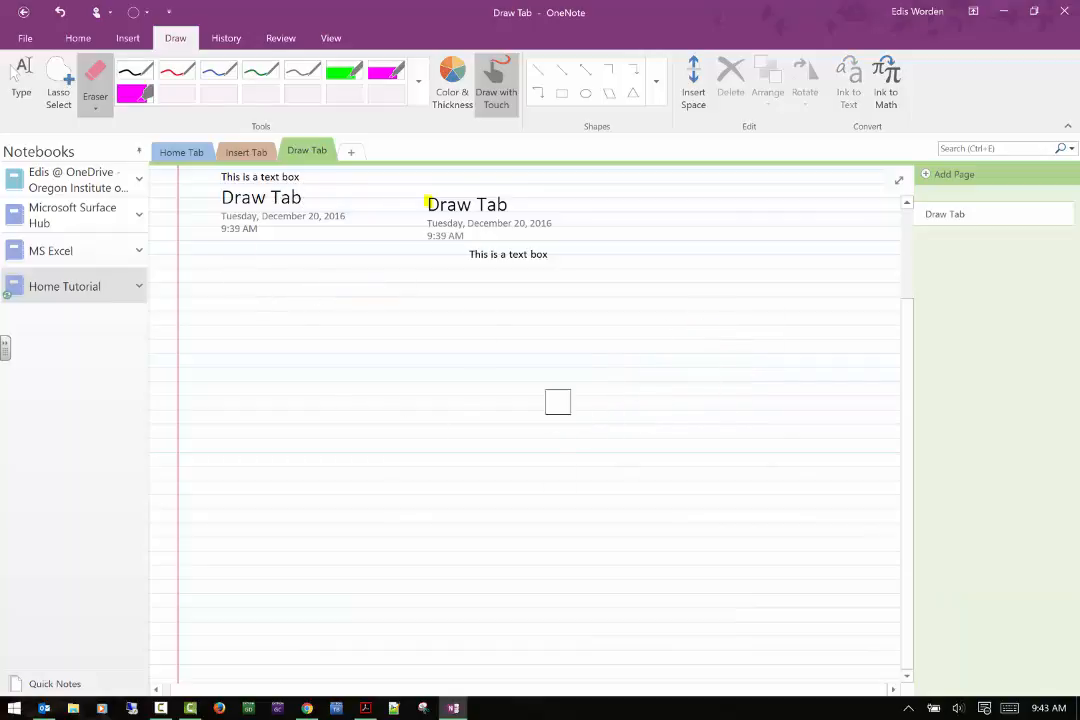
{"action": "scroll", "coordinate": [388, 380], "scroll_direction": "up", "scroll_amount": 2}
{"action": "left_click", "coordinate": [424, 283]}
{"action": "scroll", "coordinate": [400, 330], "scroll_direction": "up", "scroll_amount": 1}
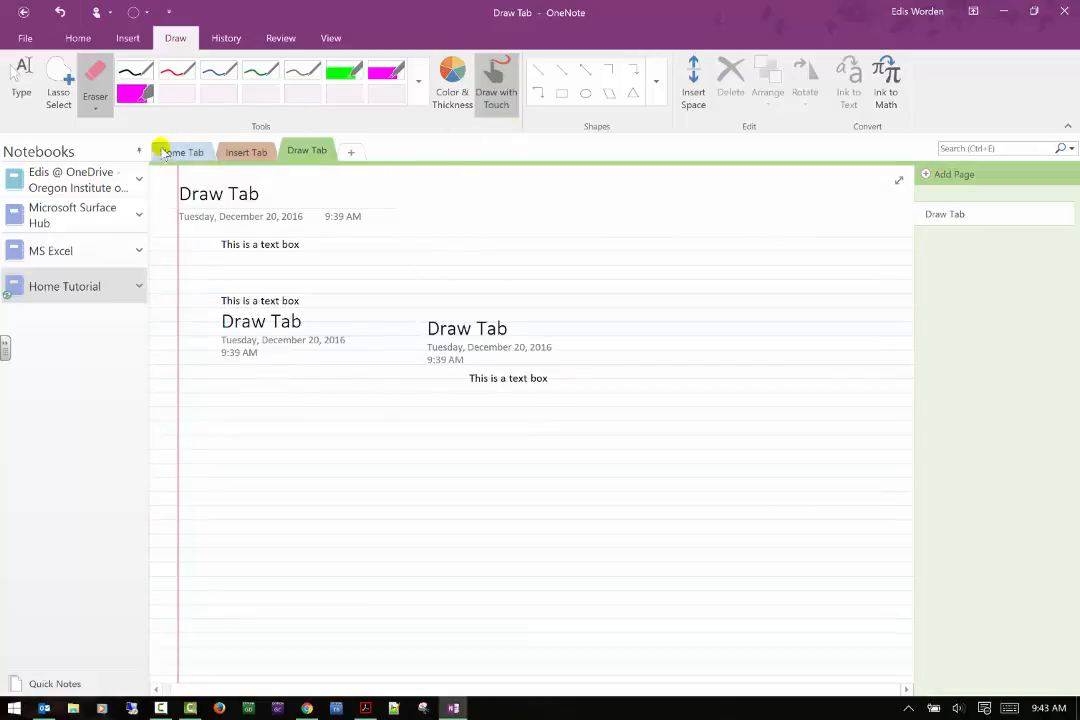
- Draw a slanted red double-headed arrow beside the pasted picture and a red rectangle below it
{"action": "left_click", "coordinate": [587, 76]}
{"action": "left_click_drag", "start_coordinate": [700, 243], "coordinate": [658, 358]}
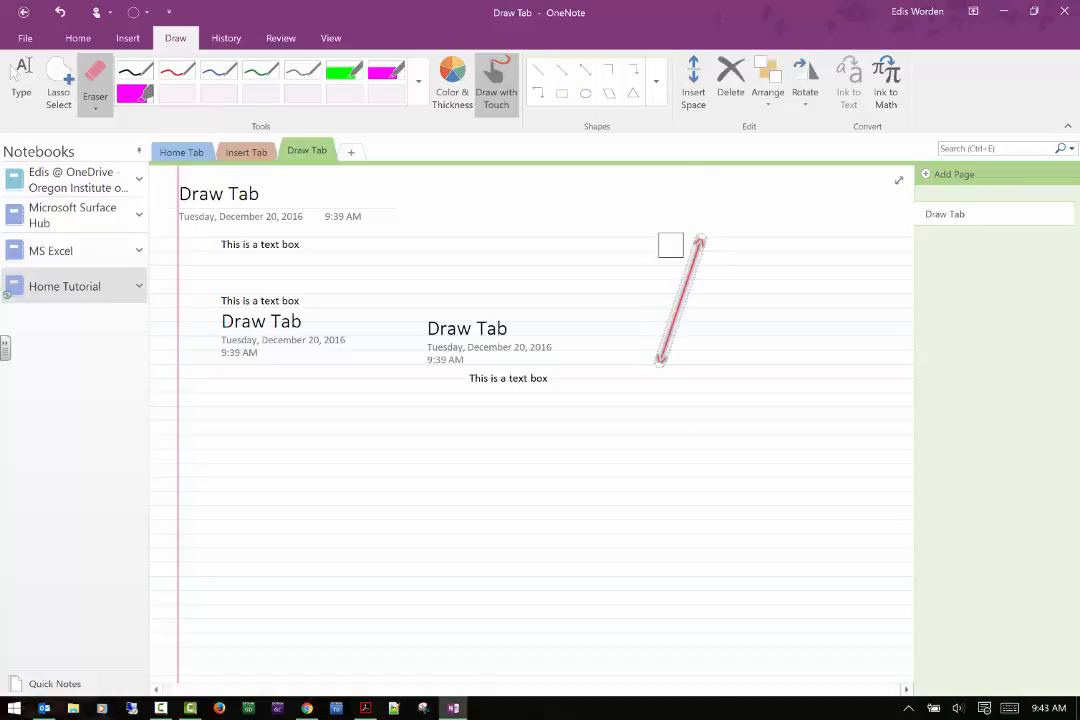
{"action": "left_click", "coordinate": [562, 93]}
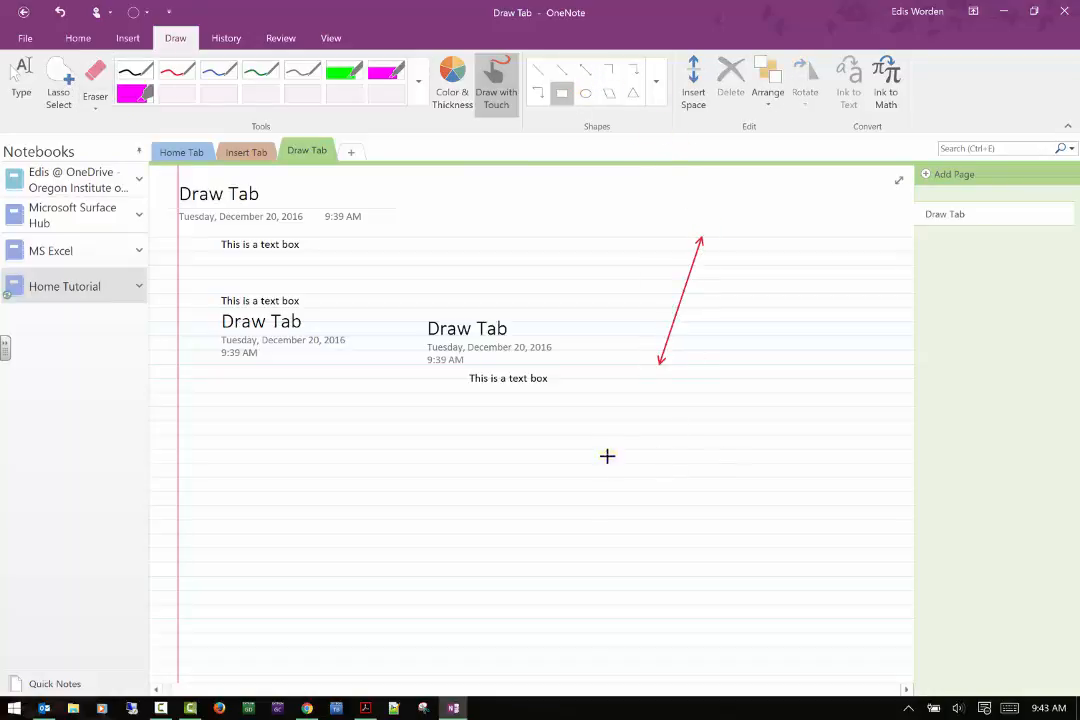
{"action": "left_click_drag", "start_coordinate": [604, 451], "coordinate": [801, 548]}
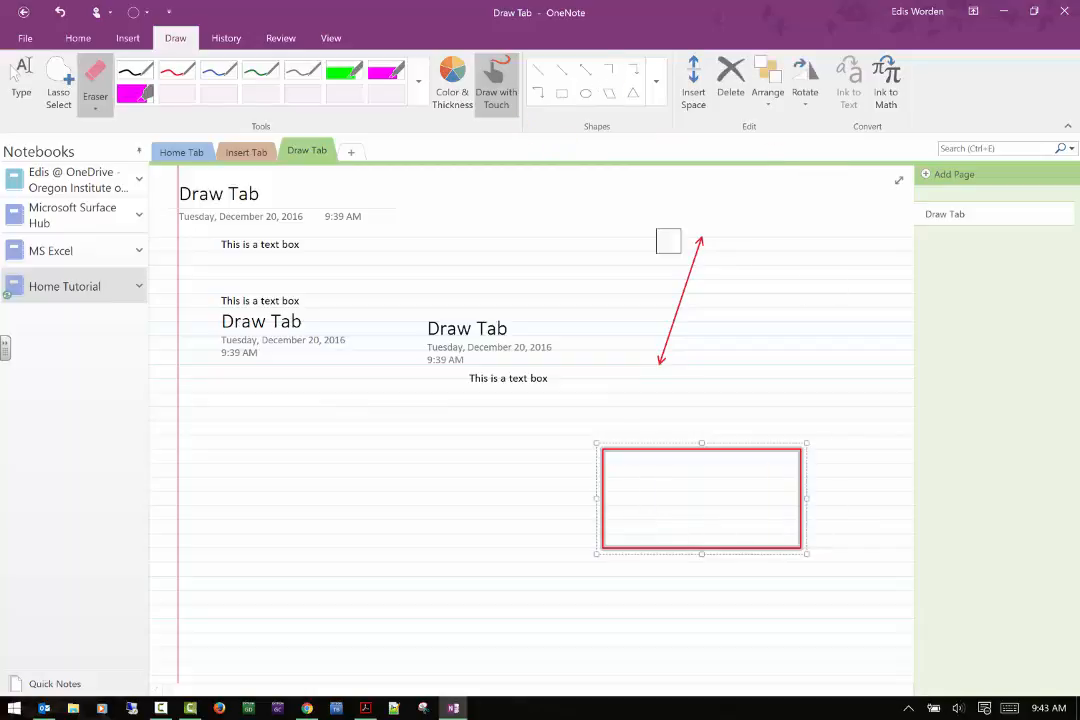
- Erase a gap in the middle of the red double-headed arrow
{"action": "left_click", "coordinate": [658, 84]}
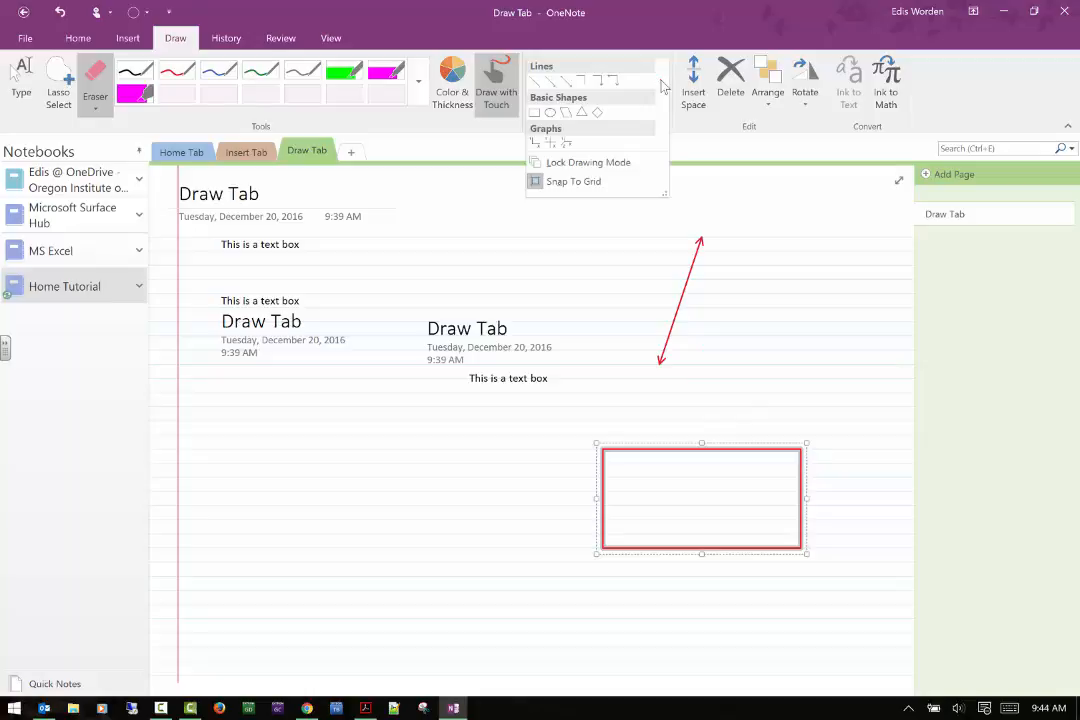
{"action": "left_click", "coordinate": [686, 362]}
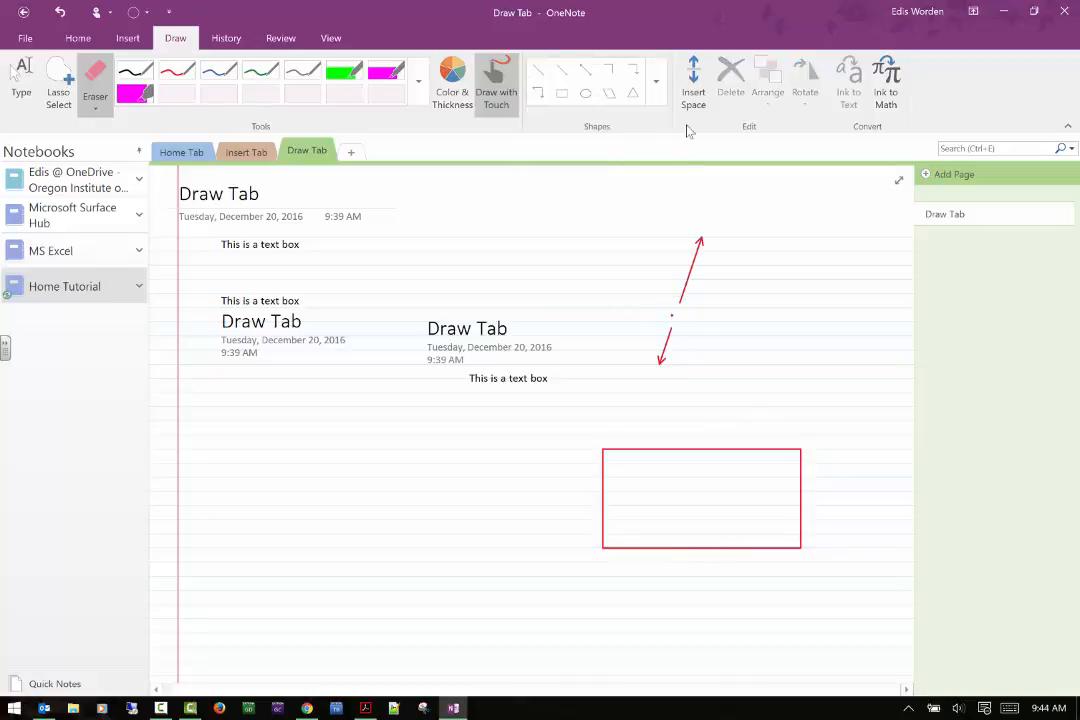
- Draw a blue elbow arrow between the pasted picture and the broken red arrow, ending in a downward arrowhead
{"action": "left_click", "coordinate": [540, 70]}
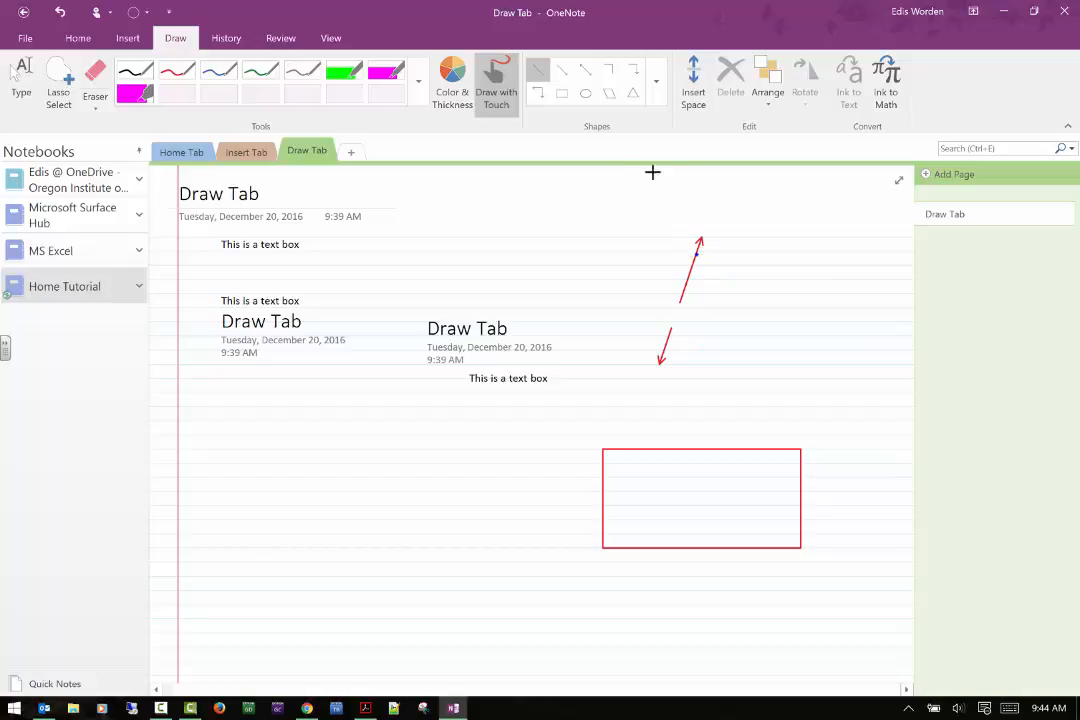
{"action": "left_click", "coordinate": [199, 70]}
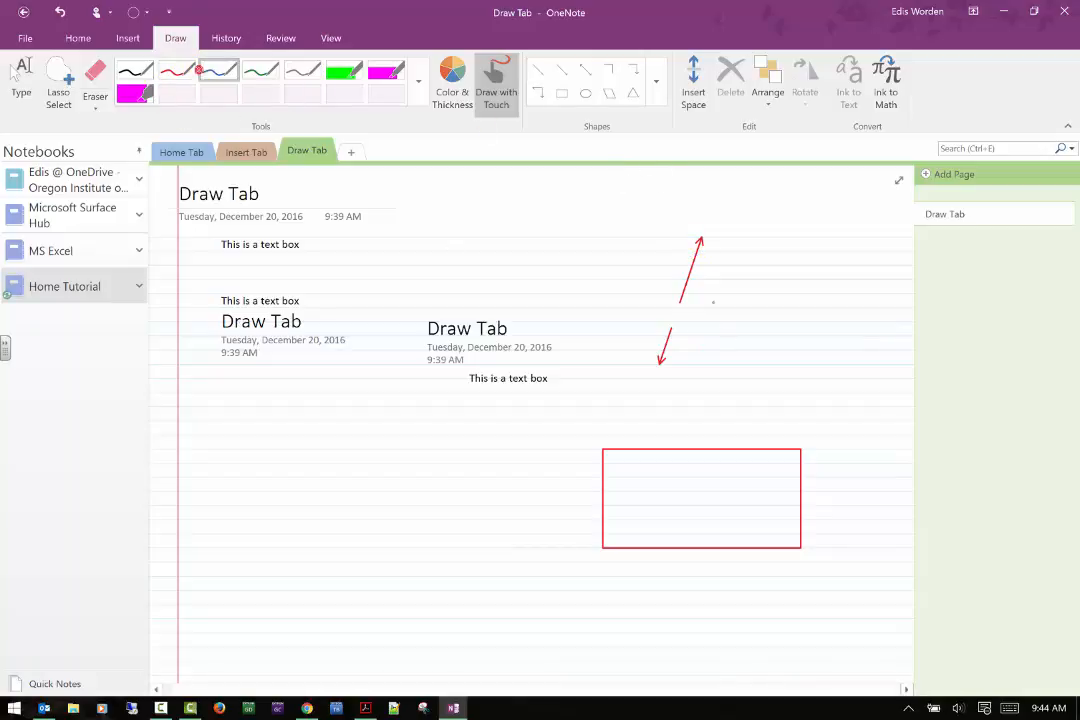
{"action": "left_click", "coordinate": [630, 72]}
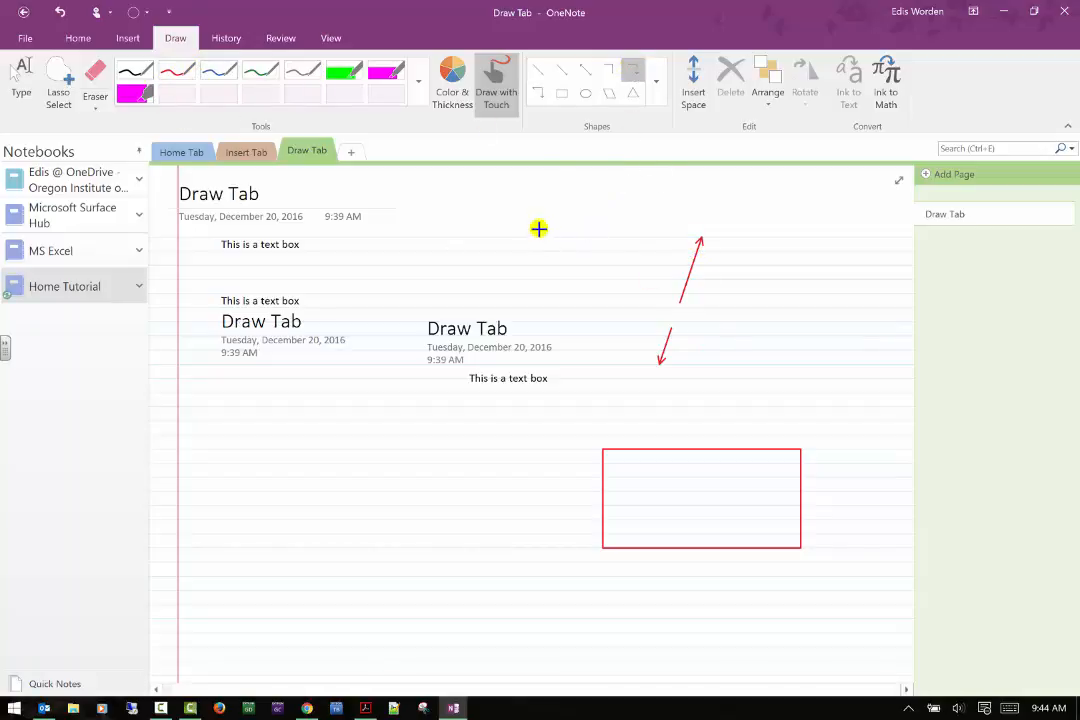
{"action": "left_click_drag", "start_coordinate": [536, 222], "coordinate": [631, 332]}
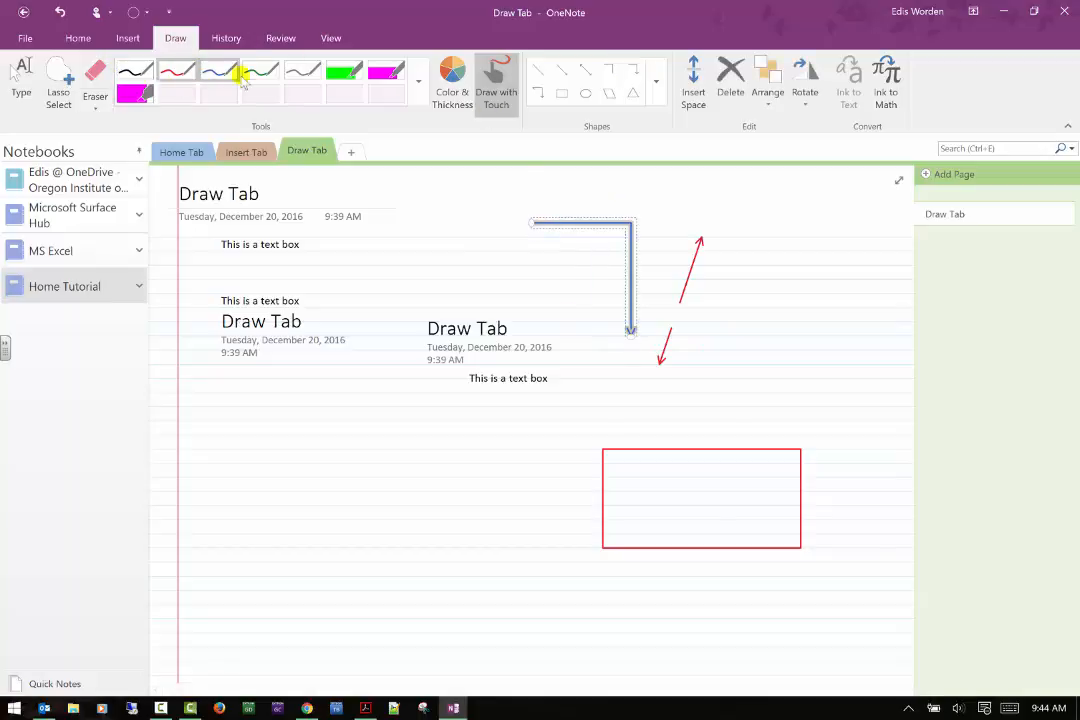
- Draw a parallelogram with the magenta highlighter below the pasted text, beside the red rectangle
{"action": "left_click", "coordinate": [385, 70]}
{"action": "left_click", "coordinate": [610, 92]}
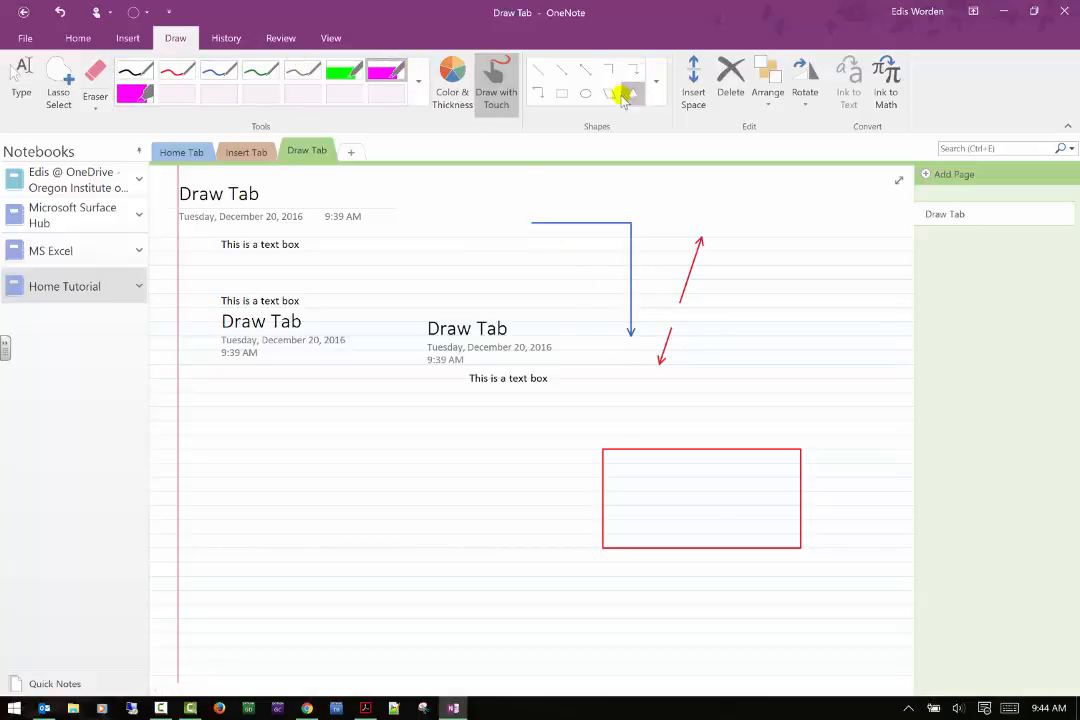
{"action": "left_click_drag", "start_coordinate": [274, 503], "coordinate": [496, 566]}
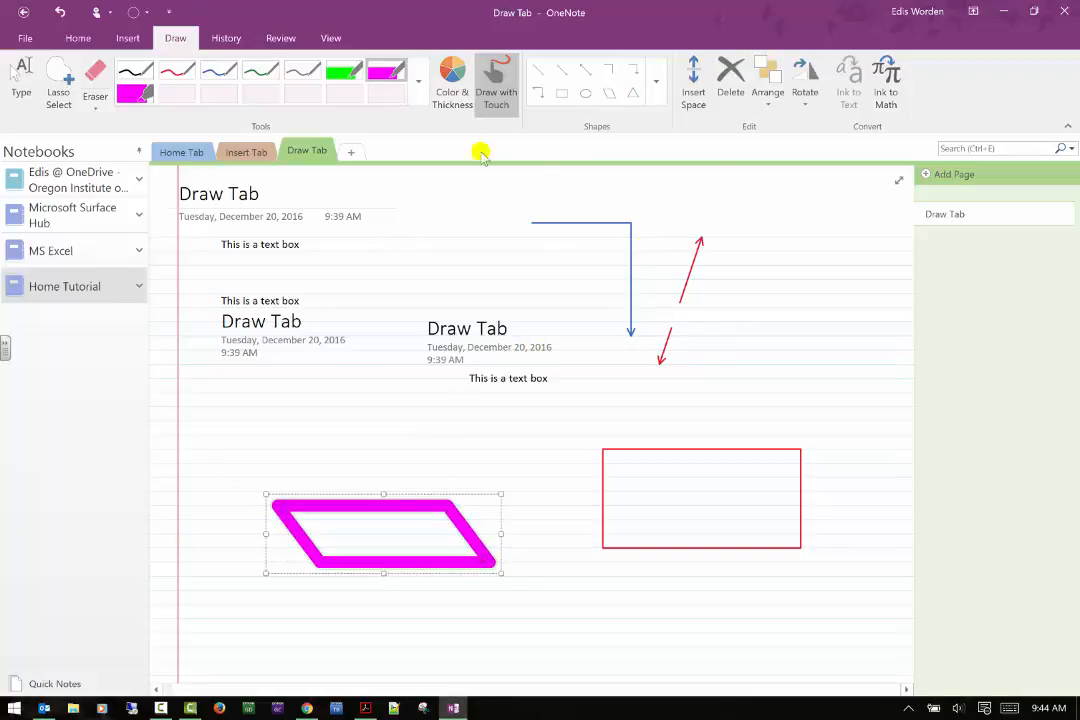
- Look through the full collection of favorite and built-in pens and the full collection of shapes
{"action": "left_click", "coordinate": [419, 90]}
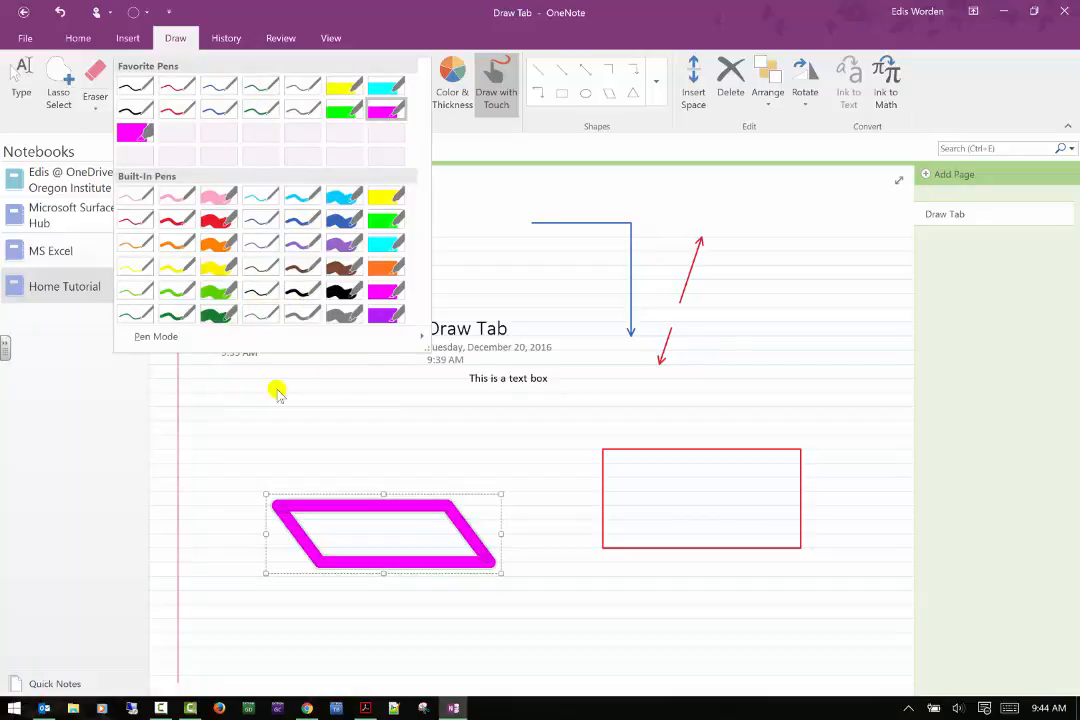
{"action": "left_click", "coordinate": [456, 168]}
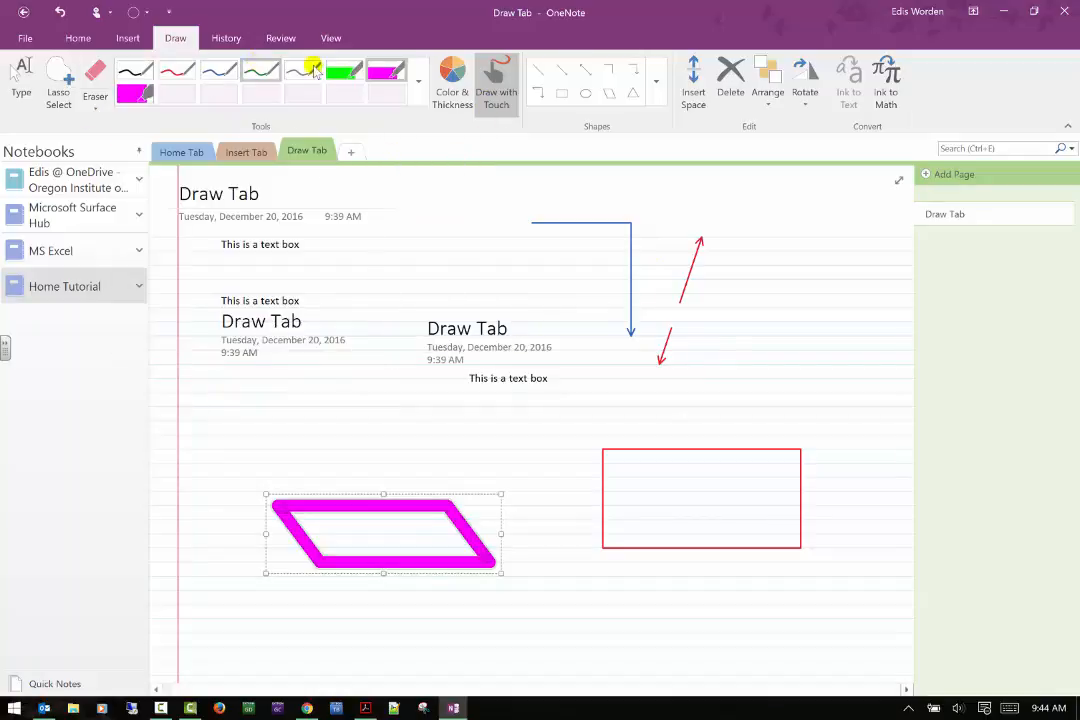
{"action": "left_click", "coordinate": [420, 88]}
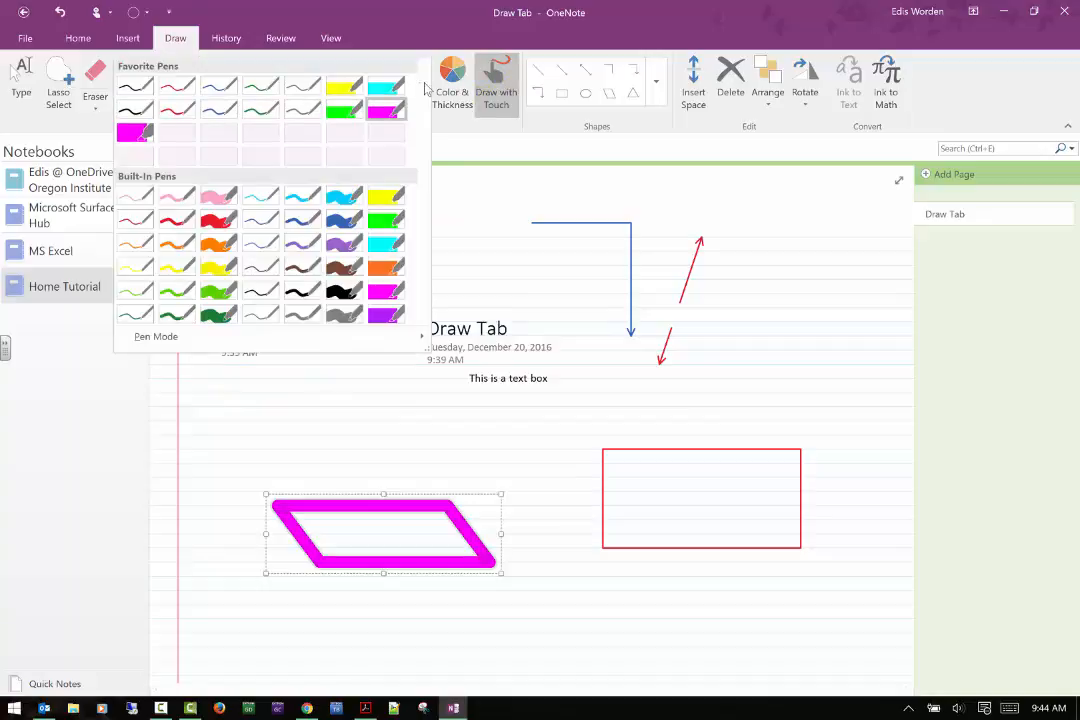
{"action": "left_click", "coordinate": [634, 92]}
{"action": "left_click", "coordinate": [657, 78]}
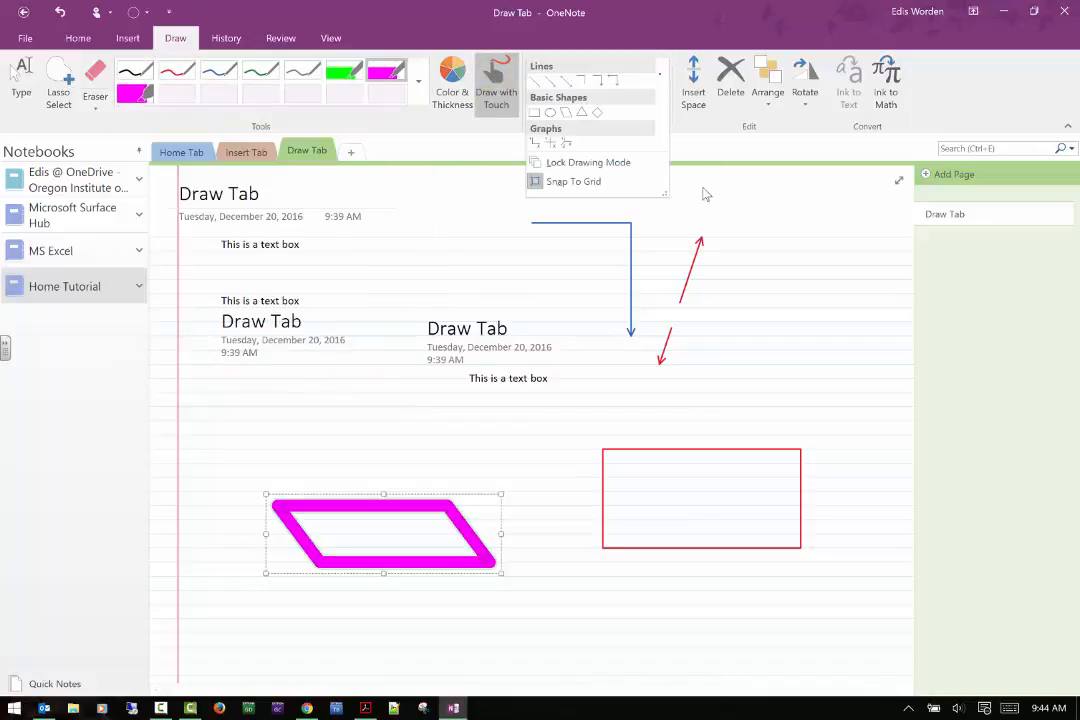
{"action": "left_click", "coordinate": [800, 195]}
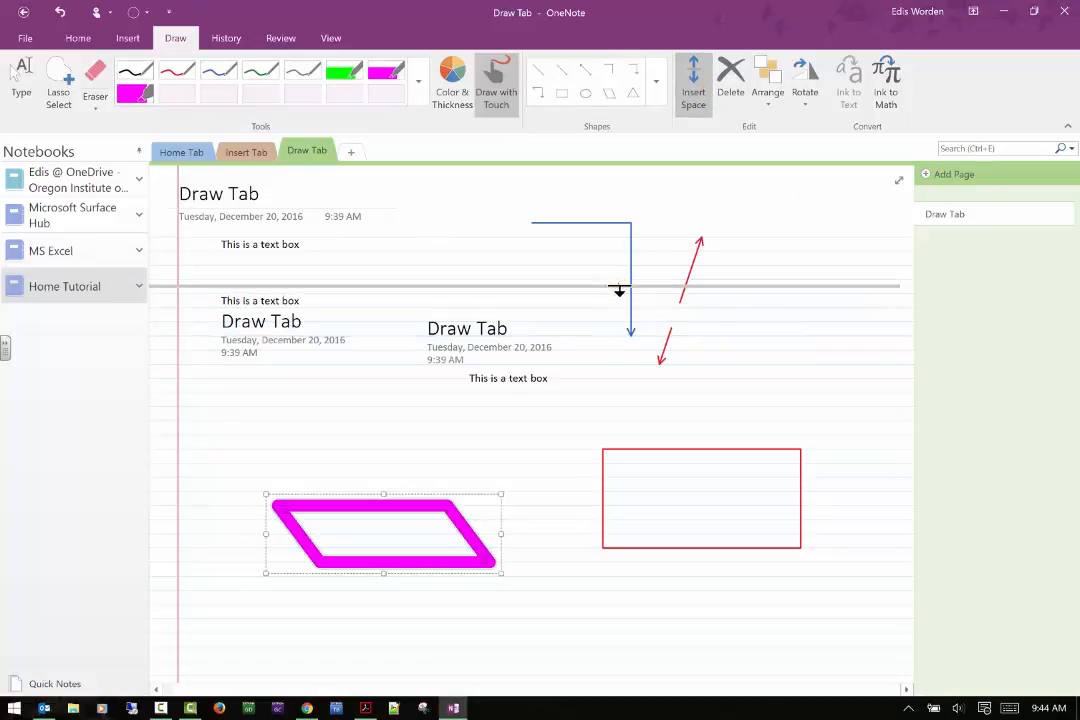
- Try Insert Space just above the pasted copies and again below the drawn shapes
{"action": "mouse_move", "coordinate": [624, 291]}
{"action": "left_mouse_down"}
{"action": "mouse_move", "coordinate": [621, 262]}
{"action": "mouse_move", "coordinate": [613, 294]}
{"action": "left_mouse_up"}
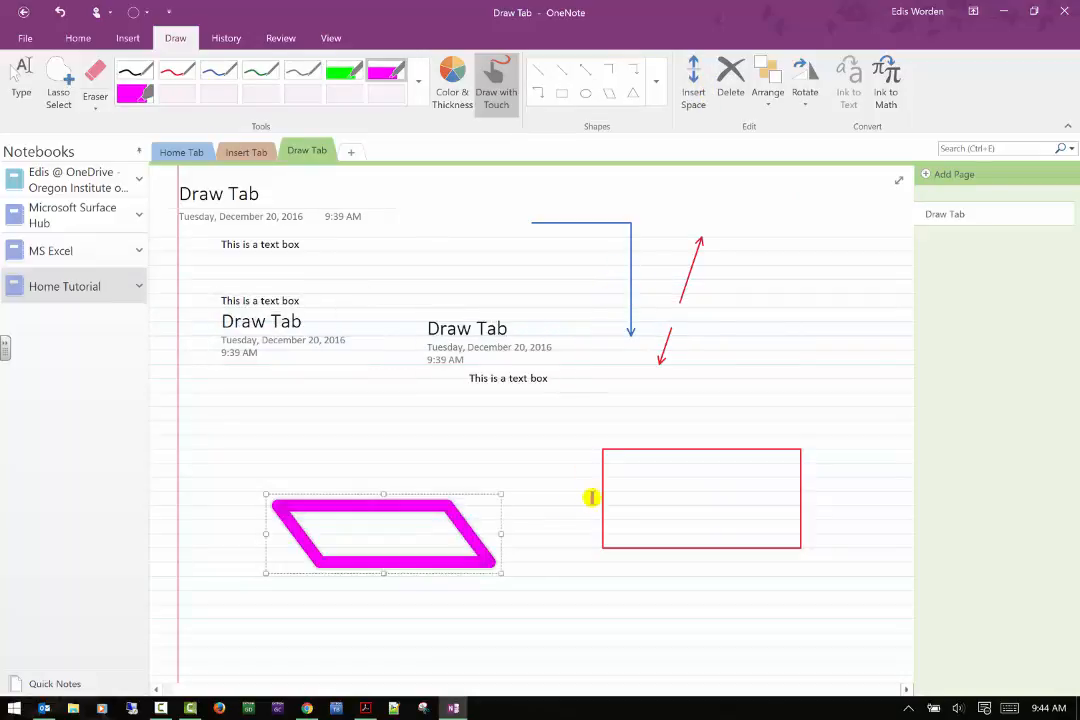
{"action": "left_click", "coordinate": [692, 92]}
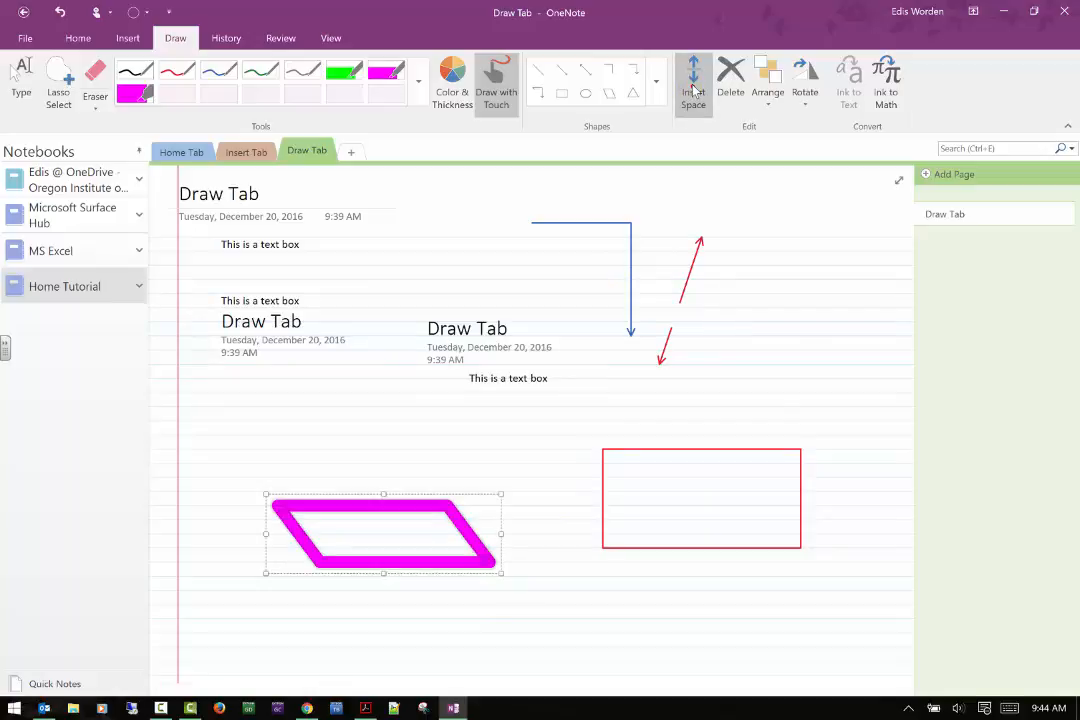
{"action": "mouse_move", "coordinate": [677, 611]}
{"action": "left_mouse_down"}
{"action": "mouse_move", "coordinate": [668, 672]}
{"action": "mouse_move", "coordinate": [671, 603]}
{"action": "left_mouse_up"}
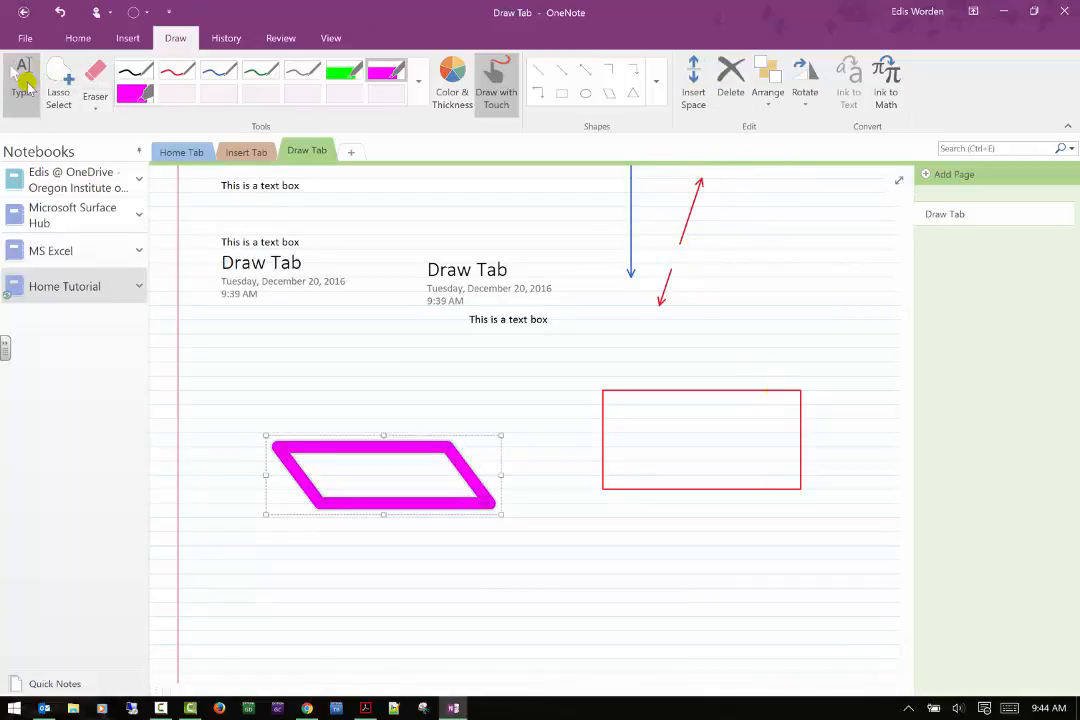
- Lasso the upper piece of the broken red arrow and delete it
{"action": "left_click", "coordinate": [57, 85]}
{"action": "mouse_move", "coordinate": [665, 176]}
{"action": "left_mouse_down"}
{"action": "mouse_move", "coordinate": [677, 222]}
{"action": "mouse_move", "coordinate": [790, 337]}
{"action": "mouse_move", "coordinate": [841, 265]}
{"action": "mouse_move", "coordinate": [837, 183]}
{"action": "mouse_move", "coordinate": [832, 193]}
{"action": "left_mouse_up"}
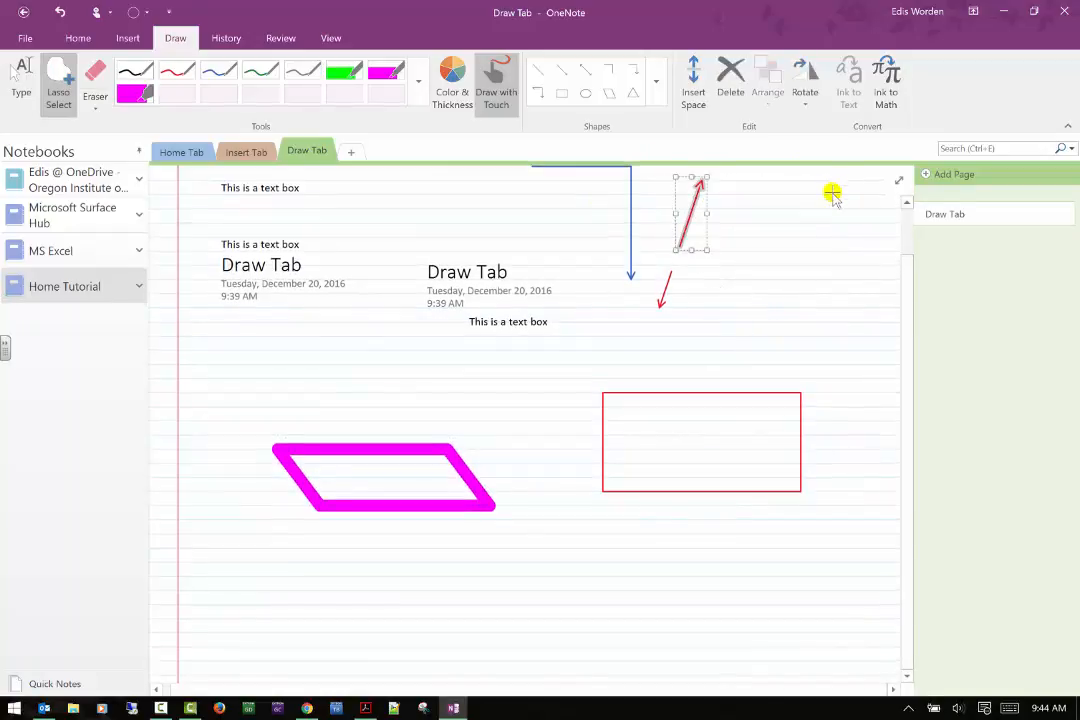
{"action": "left_click", "coordinate": [720, 90]}
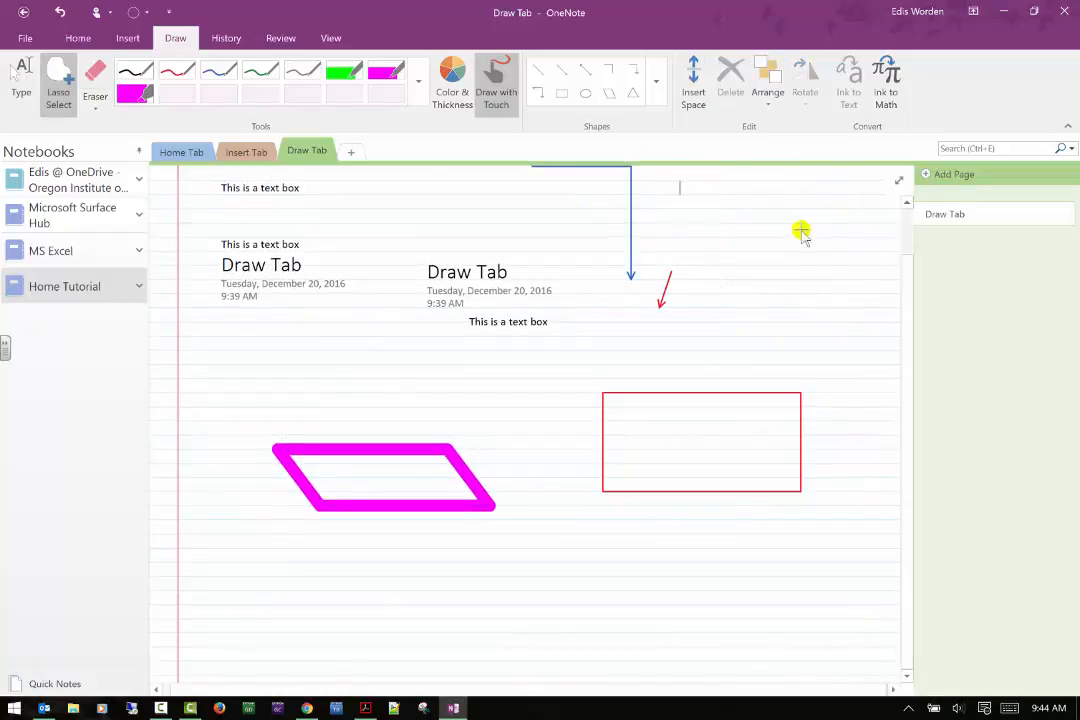
- Select the shaft of the remaining red arrow piece and move it inside the red rectangle
{"action": "left_click", "coordinate": [770, 93]}
{"action": "left_click", "coordinate": [707, 293]}
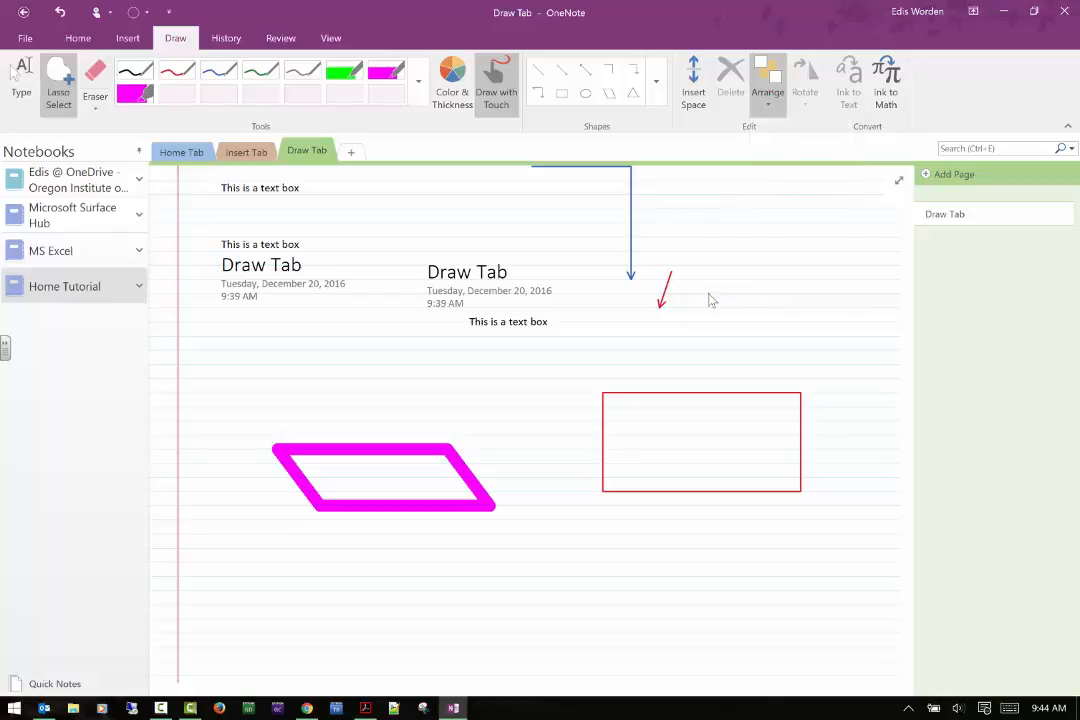
{"action": "left_click", "coordinate": [662, 298]}
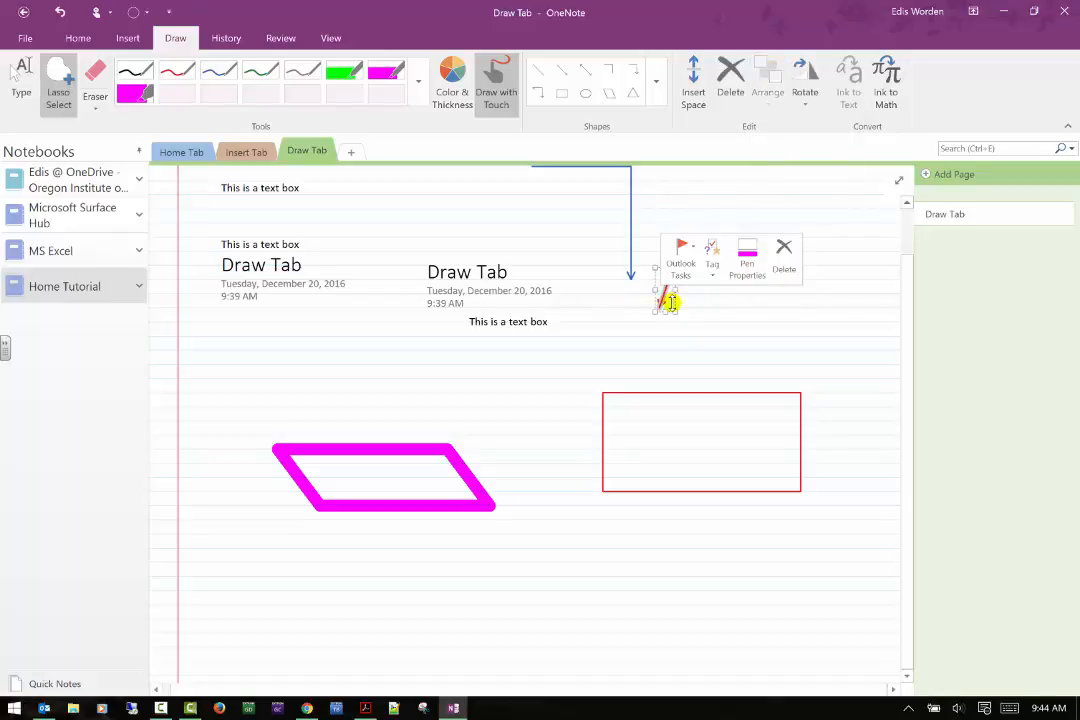
{"action": "left_click_drag", "start_coordinate": [668, 297], "coordinate": [704, 431]}
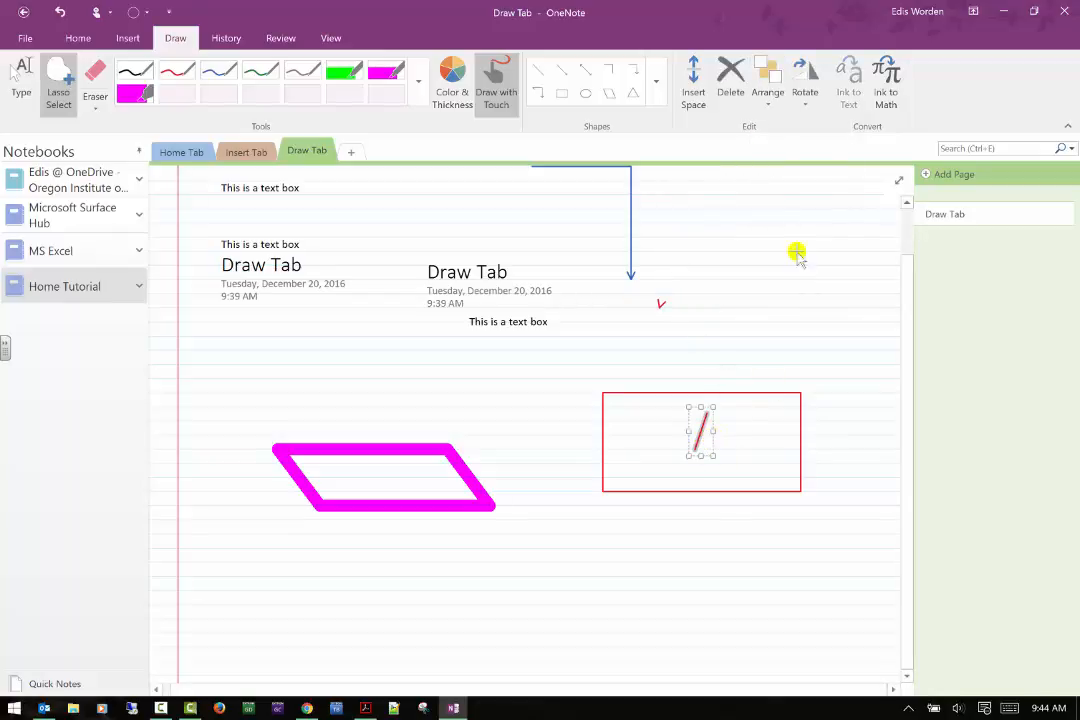
- Change the stacking order of the selected red shaft, bringing it to the front and sending it to the back
{"action": "left_click", "coordinate": [769, 96]}
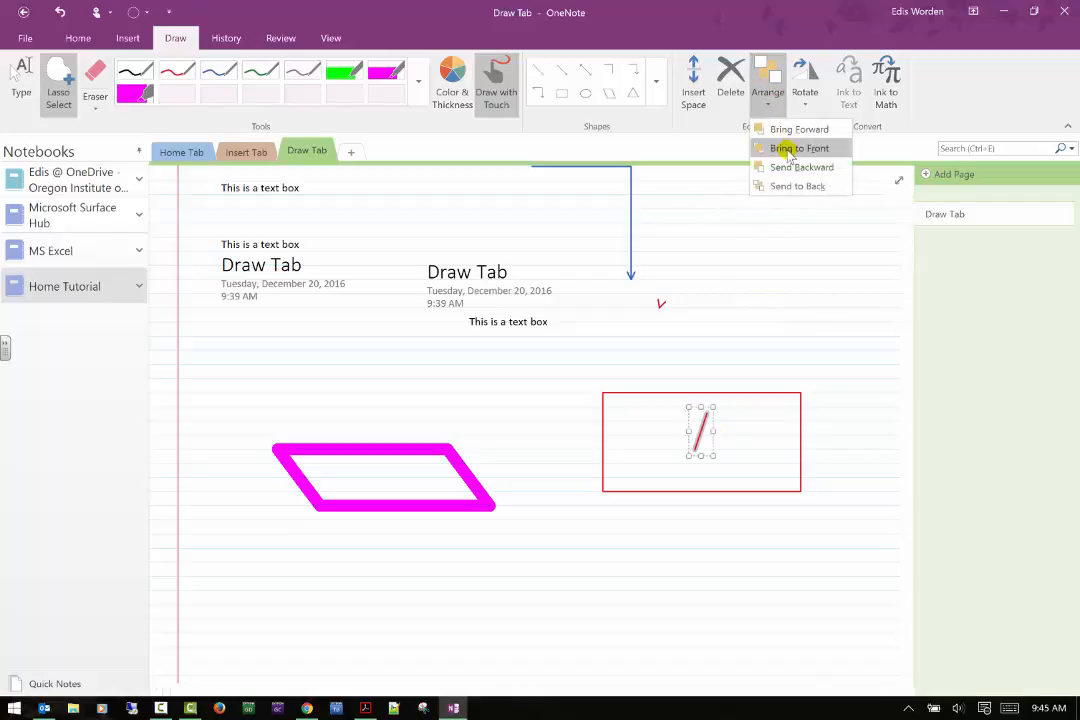
{"action": "left_click", "coordinate": [780, 148]}
{"action": "left_click", "coordinate": [769, 96]}
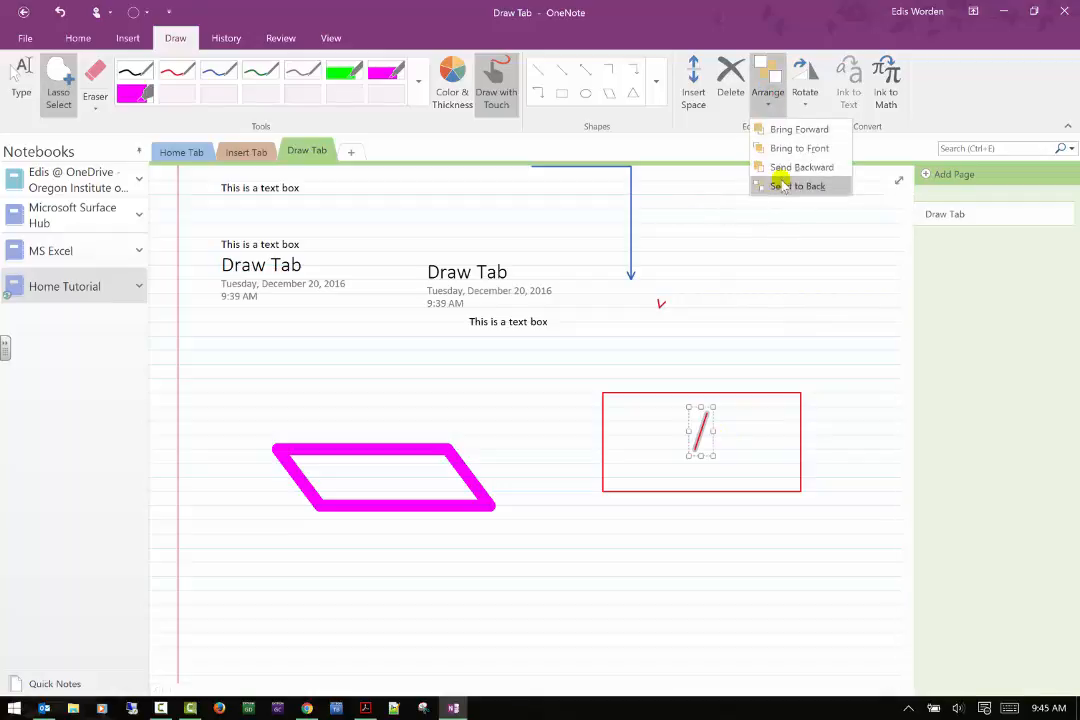
{"action": "left_click", "coordinate": [783, 177]}
{"action": "left_click", "coordinate": [769, 96]}
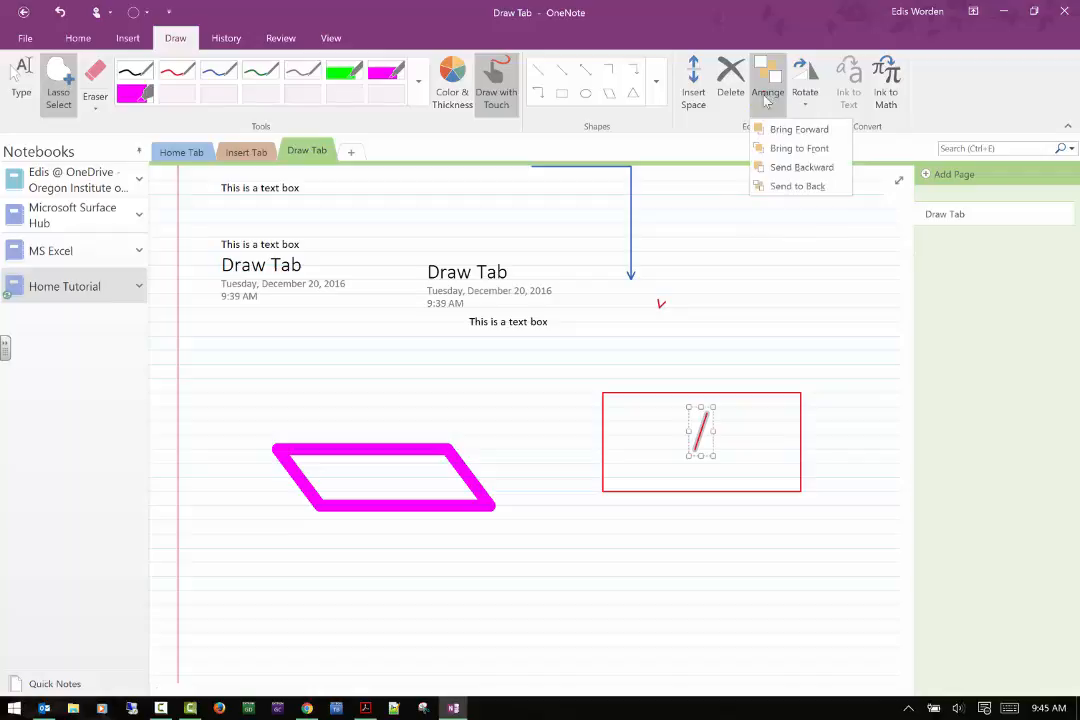
{"action": "left_click", "coordinate": [774, 186]}
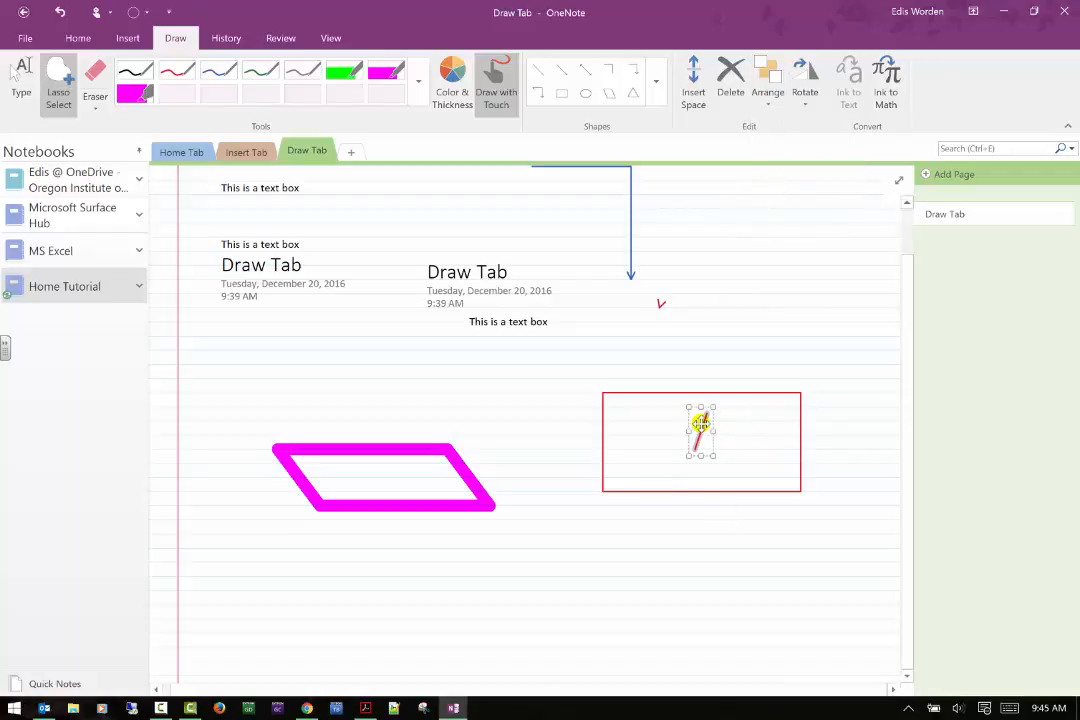
- Move the red shaft over the magenta parallelogram's upper edge, and from there back onto the red arrowhead
{"action": "left_click_drag", "start_coordinate": [700, 423], "coordinate": [390, 434]}
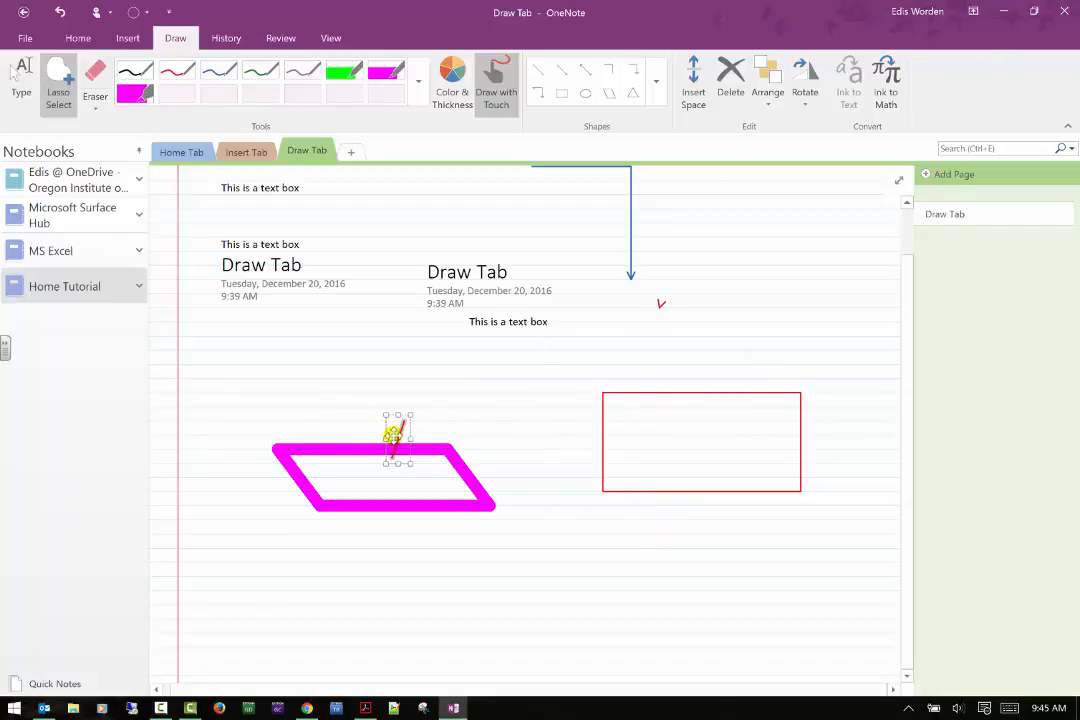
{"action": "left_click_drag", "start_coordinate": [393, 436], "coordinate": [661, 281]}
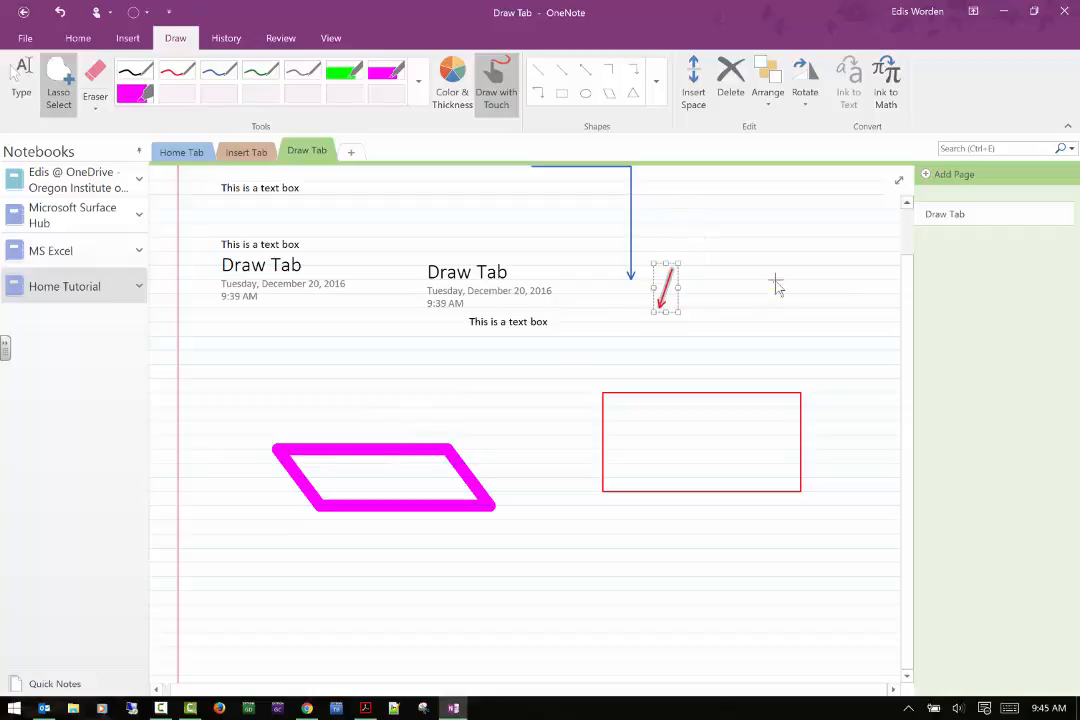
{"action": "left_click", "coordinate": [774, 284]}
- Flip the red arrow's shaft horizontally and then vertically
{"action": "left_click", "coordinate": [670, 289]}
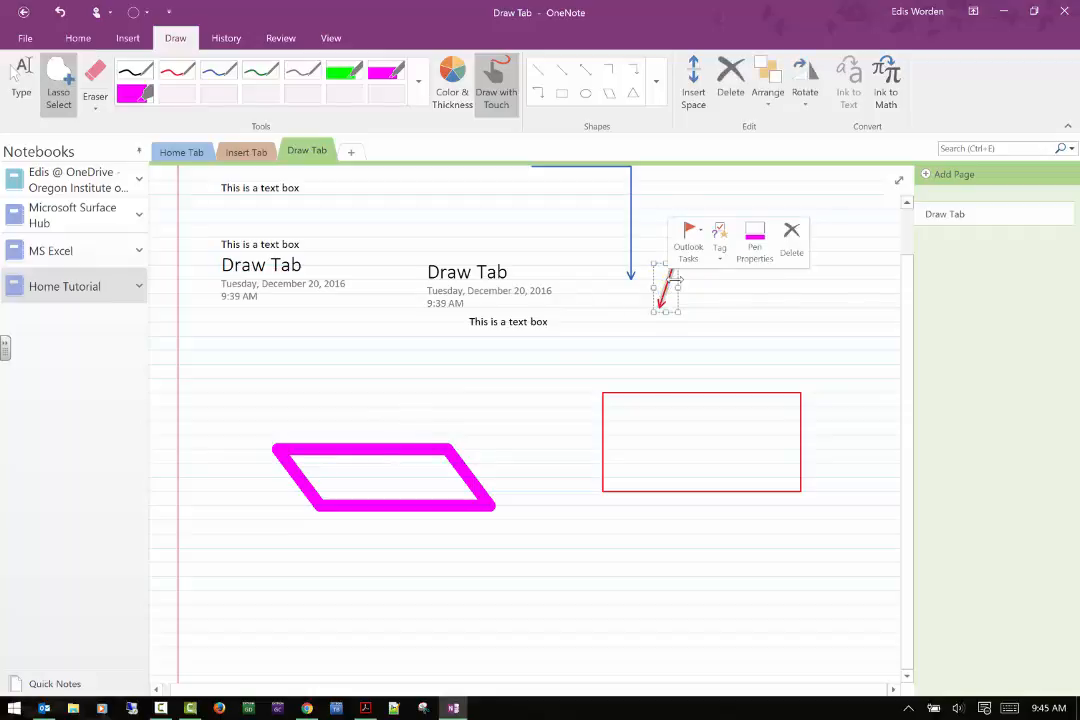
{"action": "left_click", "coordinate": [805, 88]}
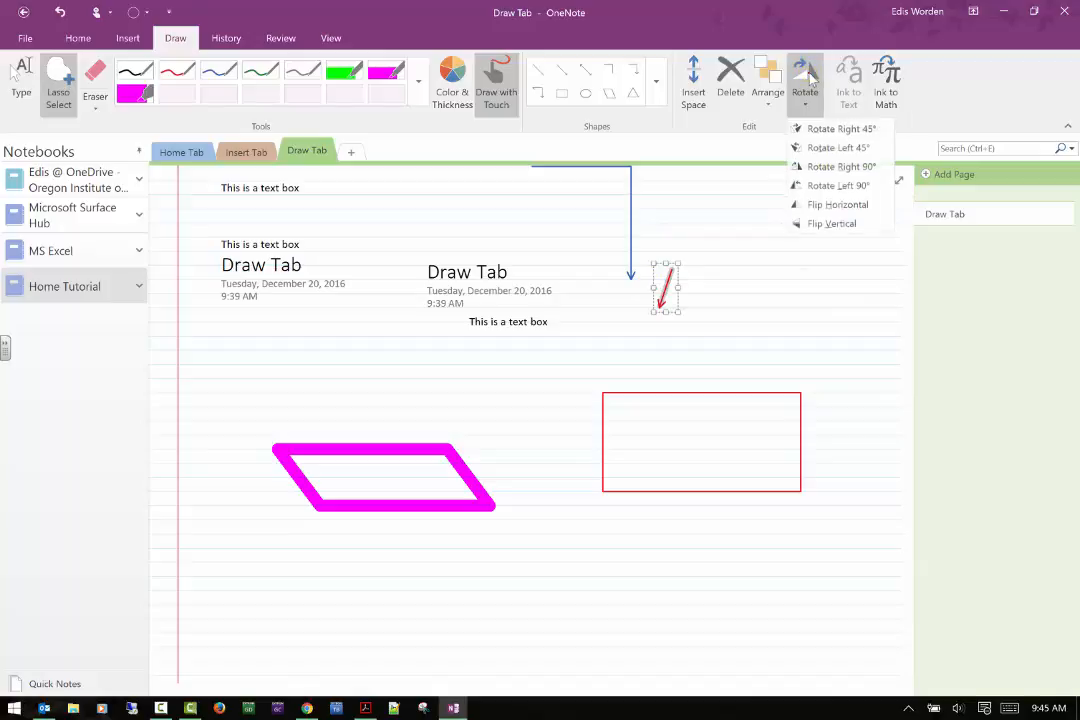
{"action": "left_click", "coordinate": [828, 205]}
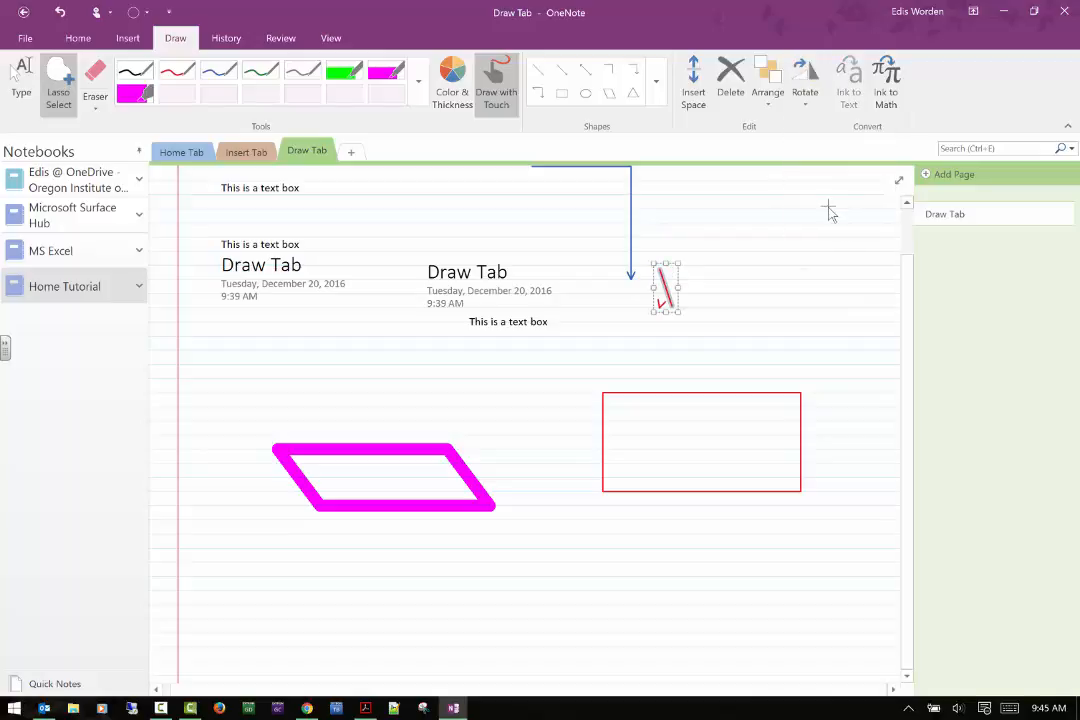
{"action": "left_click", "coordinate": [810, 105]}
{"action": "left_click", "coordinate": [862, 224]}
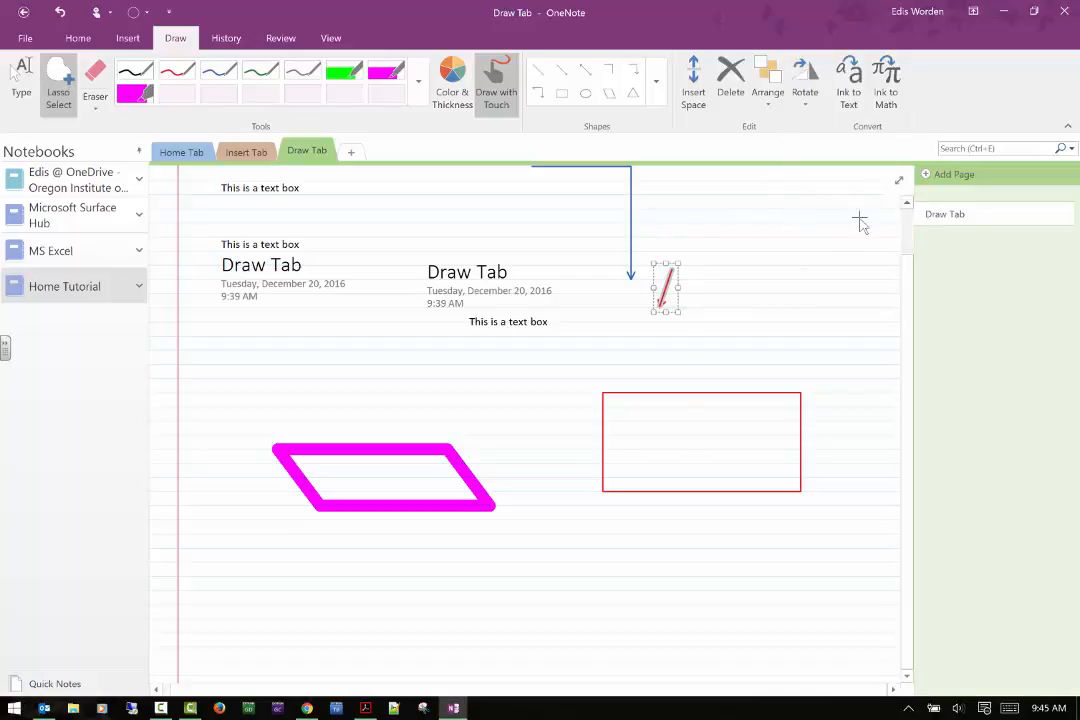
- Try to rotate the red arrow's shaft 45° to the right, and deselect it
{"action": "left_click", "coordinate": [812, 104]}
{"action": "left_click", "coordinate": [811, 131]}
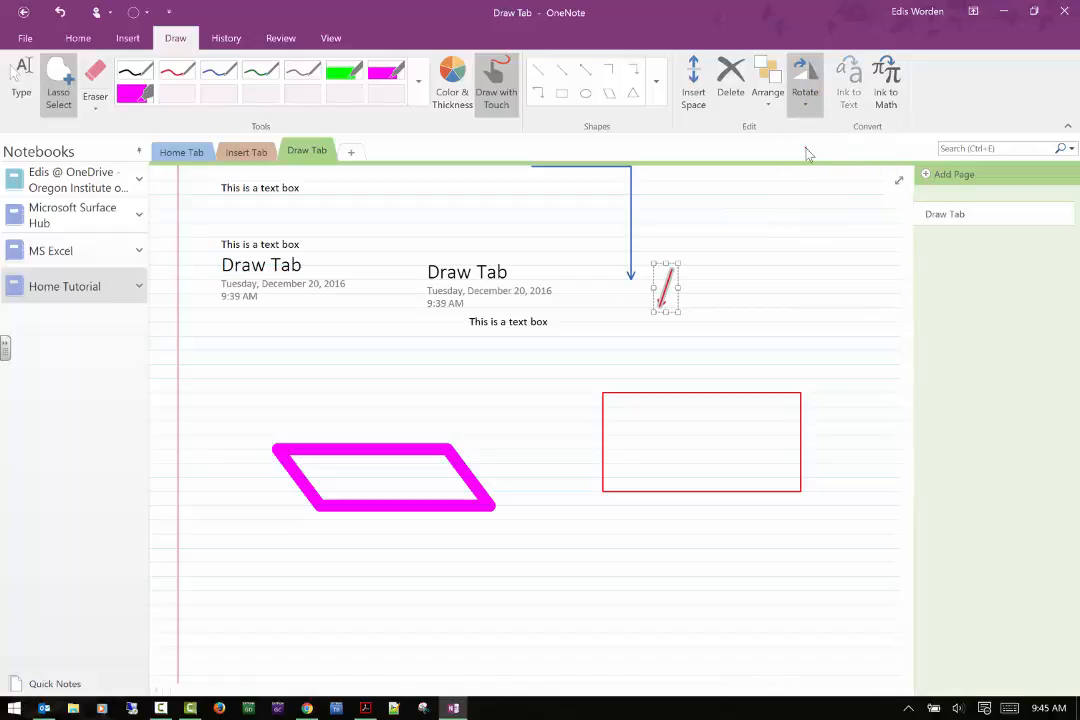
{"action": "left_click", "coordinate": [805, 100]}
{"action": "left_click", "coordinate": [811, 131]}
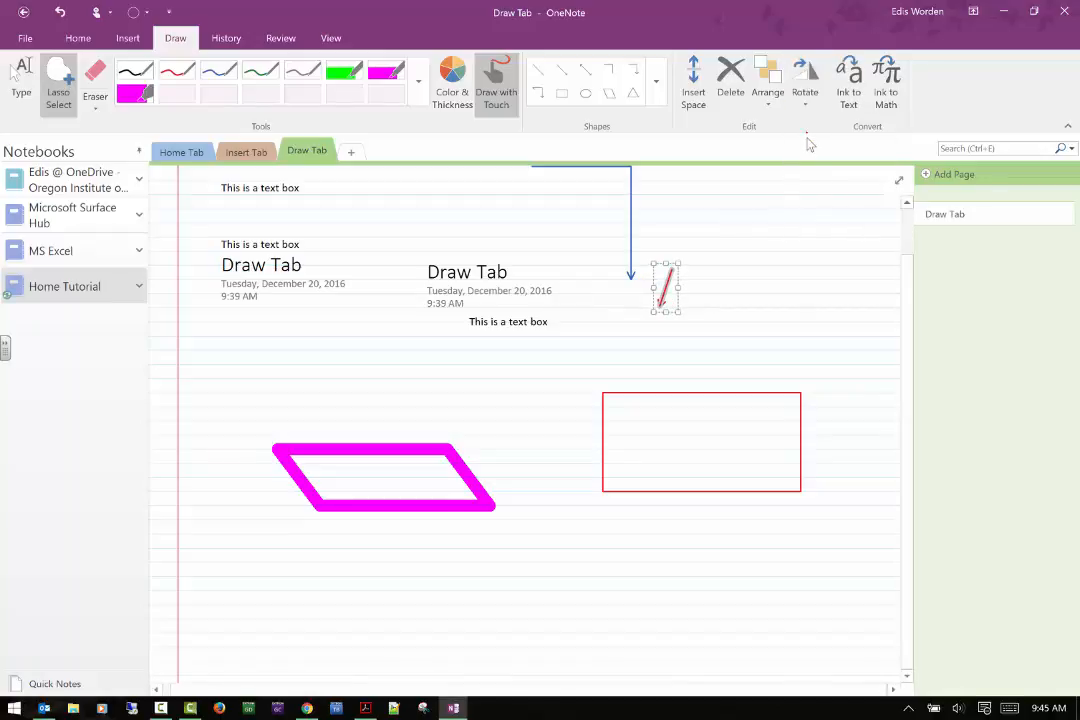
{"action": "left_click", "coordinate": [812, 234]}
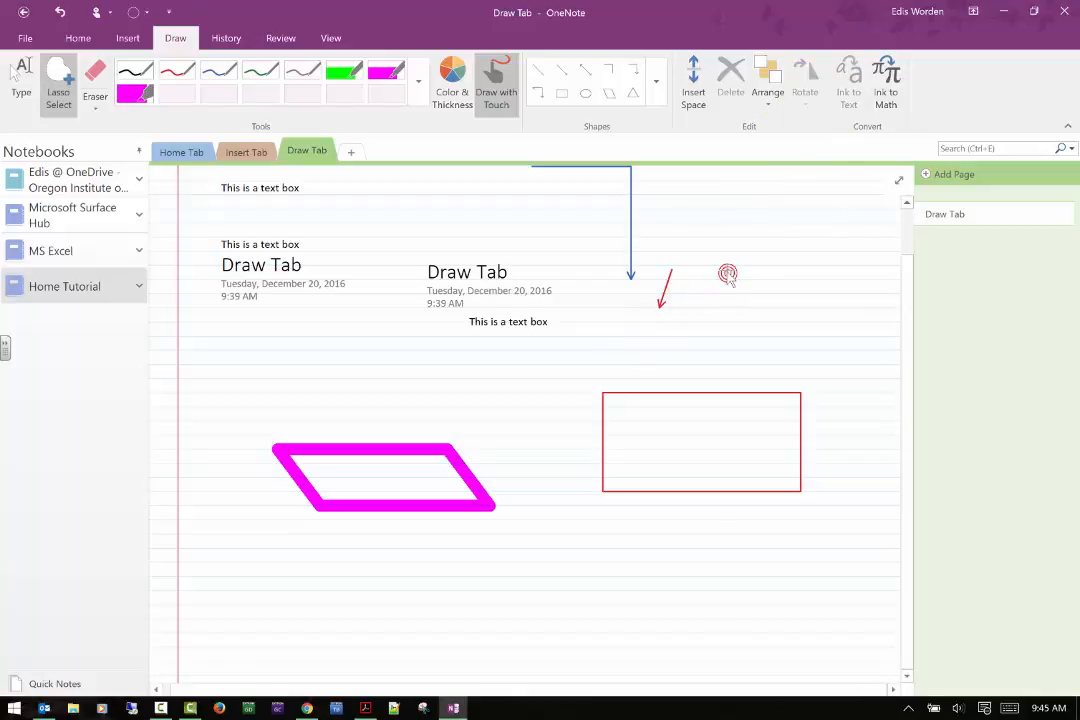
- Handwrite a first name with the green pen beside the red arrow and convert the ink to text
{"action": "left_click", "coordinate": [259, 72]}
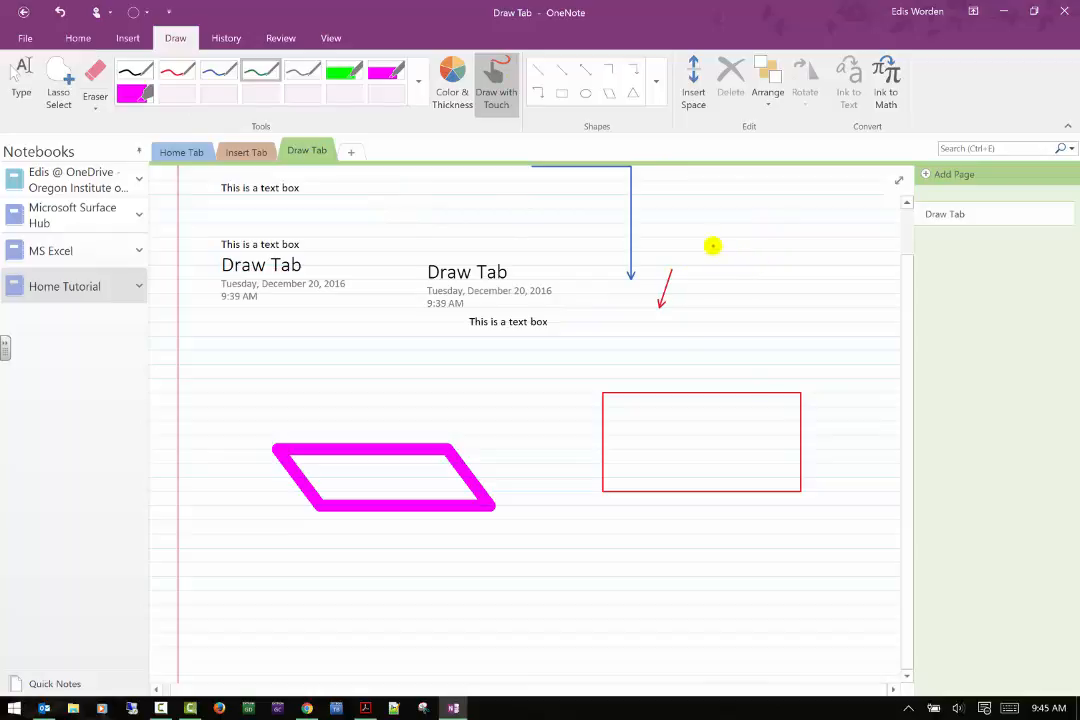
{"action": "left_click_drag", "start_coordinate": [726, 228], "coordinate": [785, 282]}
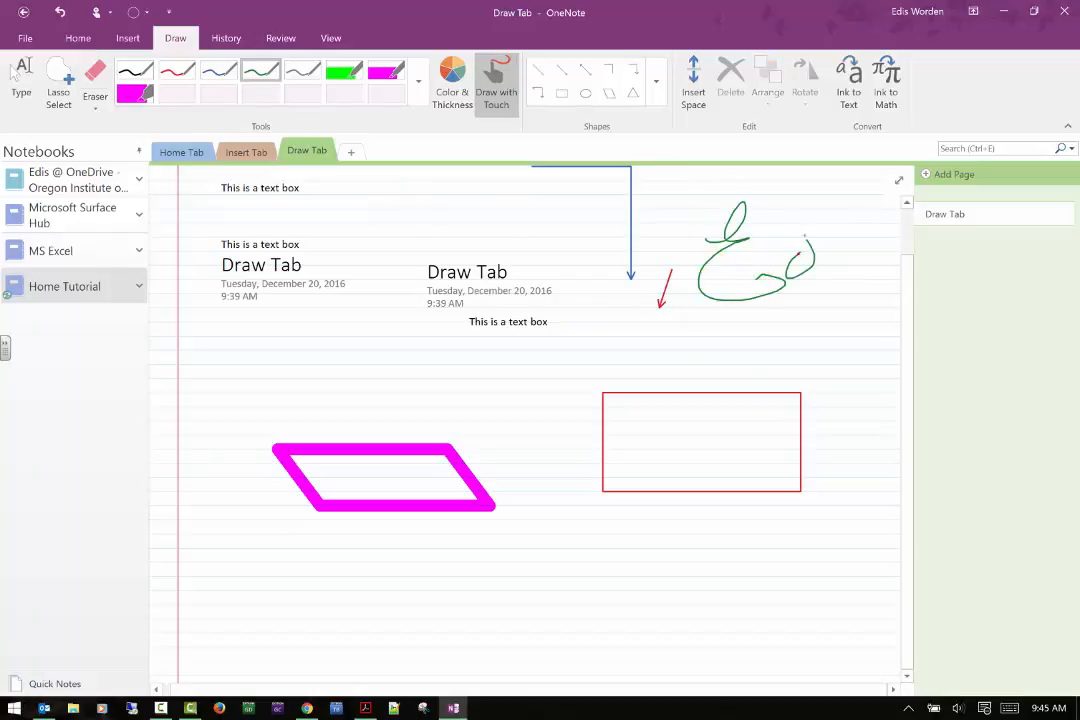
{"action": "mouse_move", "coordinate": [835, 252]}
{"action": "left_mouse_down"}
{"action": "mouse_move", "coordinate": [849, 234]}
{"action": "mouse_move", "coordinate": [843, 213]}
{"action": "left_mouse_up"}
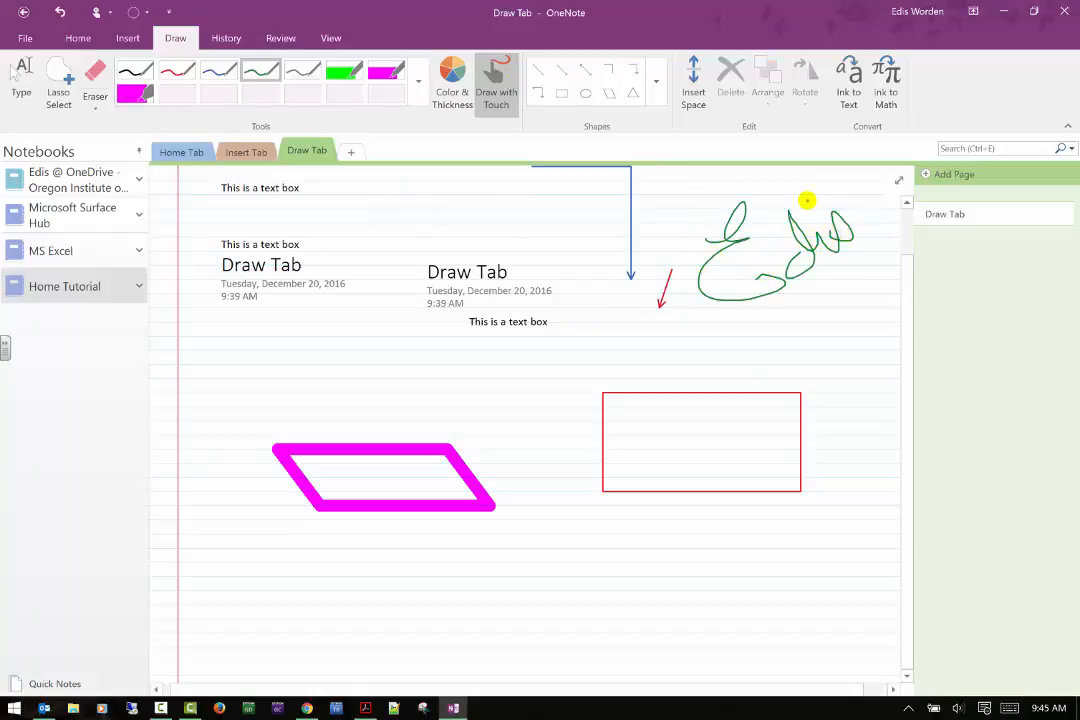
{"action": "left_click", "coordinate": [847, 96]}
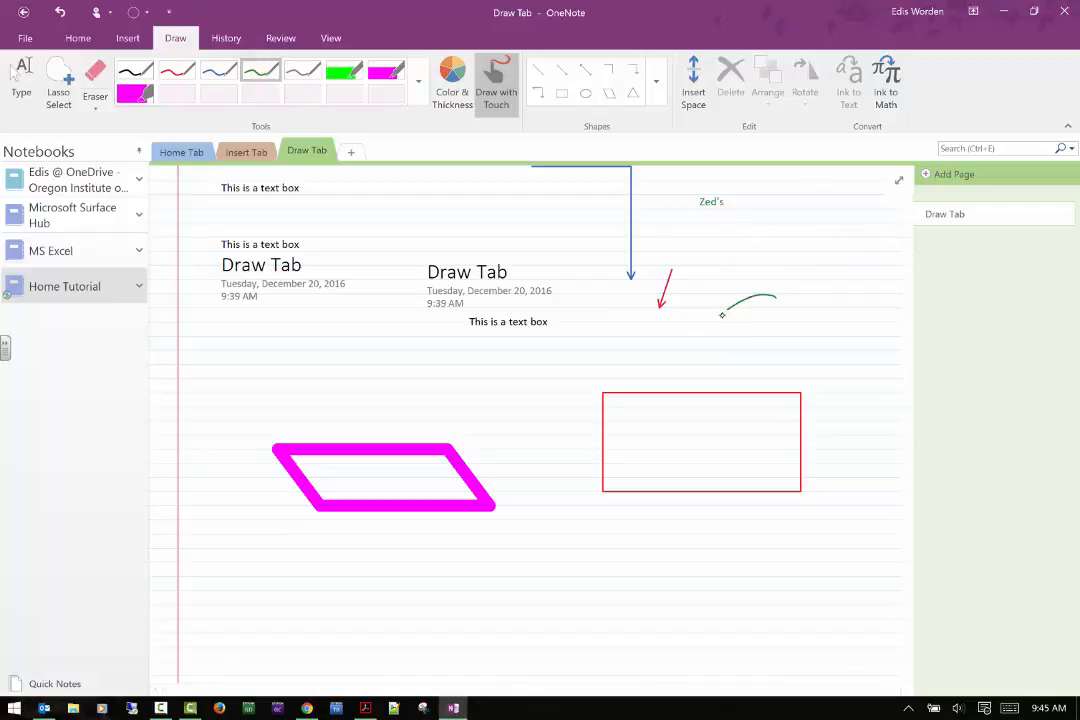
- Handwrite the first name again in green, with separate letters, above the red rectangle
{"action": "left_click_drag", "start_coordinate": [754, 345], "coordinate": [757, 347]}
{"action": "left_click_drag", "start_coordinate": [729, 344], "coordinate": [745, 339]}
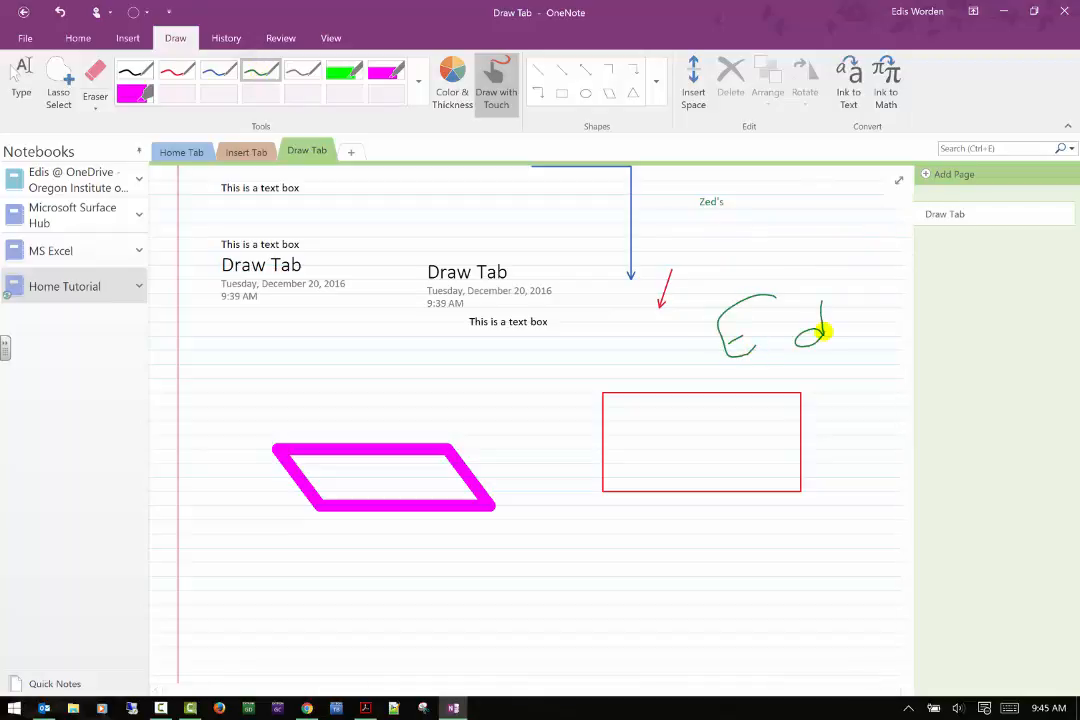
{"action": "left_click_drag", "start_coordinate": [847, 328], "coordinate": [845, 332]}
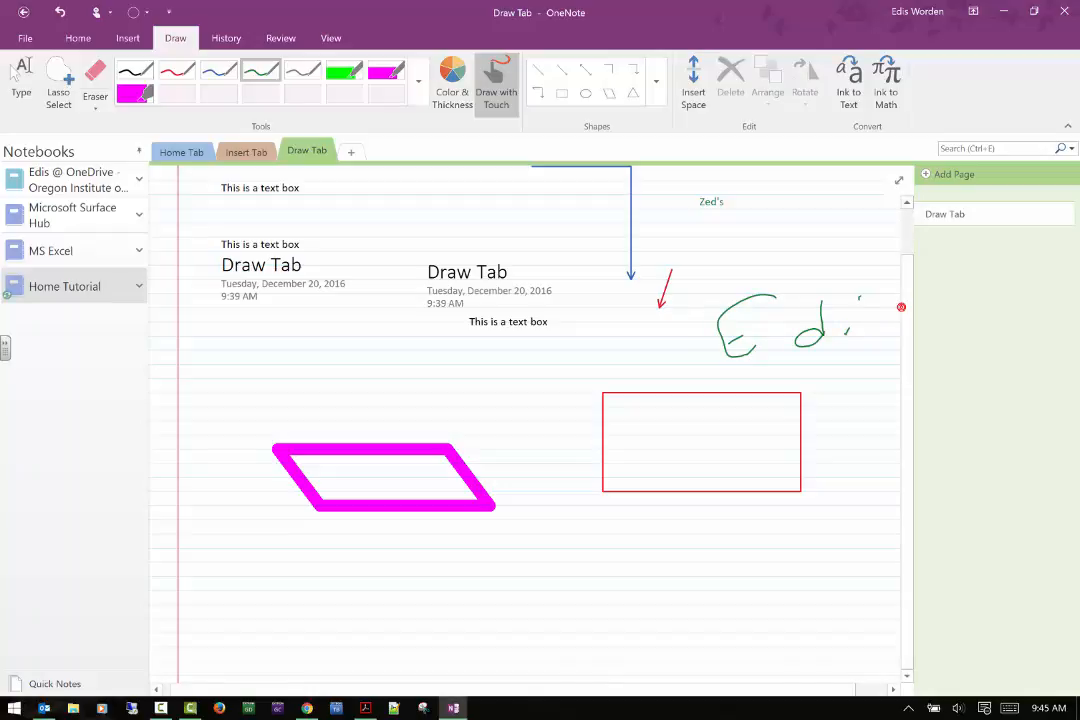
{"action": "key", "text": "Escape"}
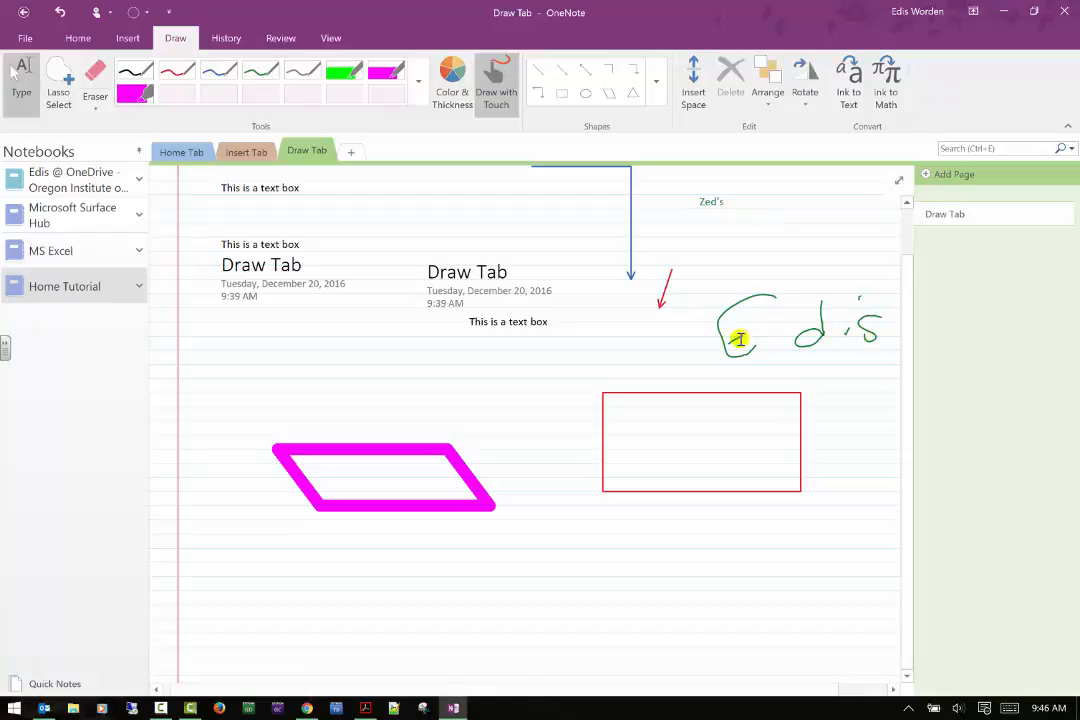
- Convert the second handwritten name to text and move its text box just below the first converted text
{"action": "left_click", "coordinate": [848, 80]}
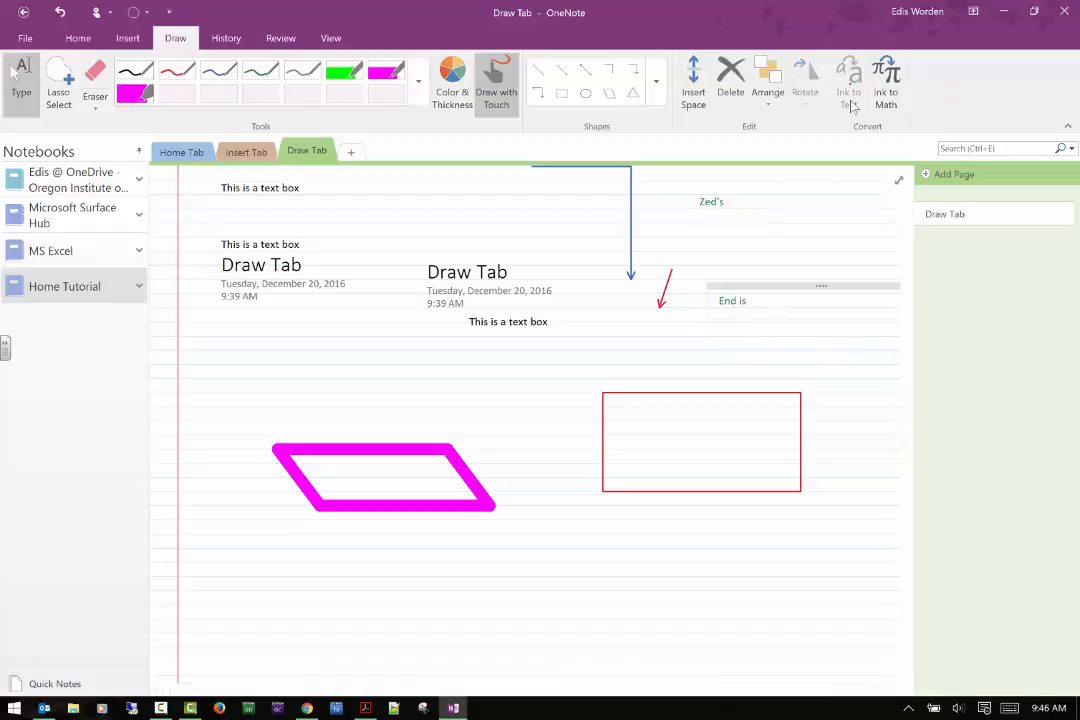
{"action": "left_click_drag", "start_coordinate": [800, 285], "coordinate": [762, 222]}
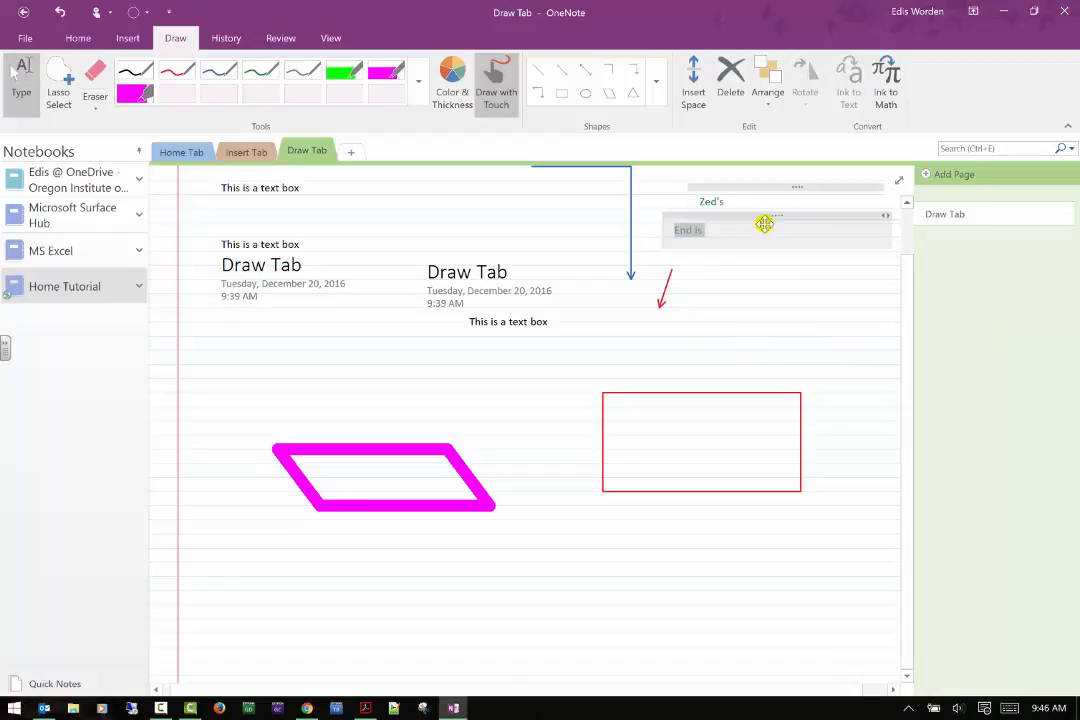
{"action": "left_click", "coordinate": [829, 319]}
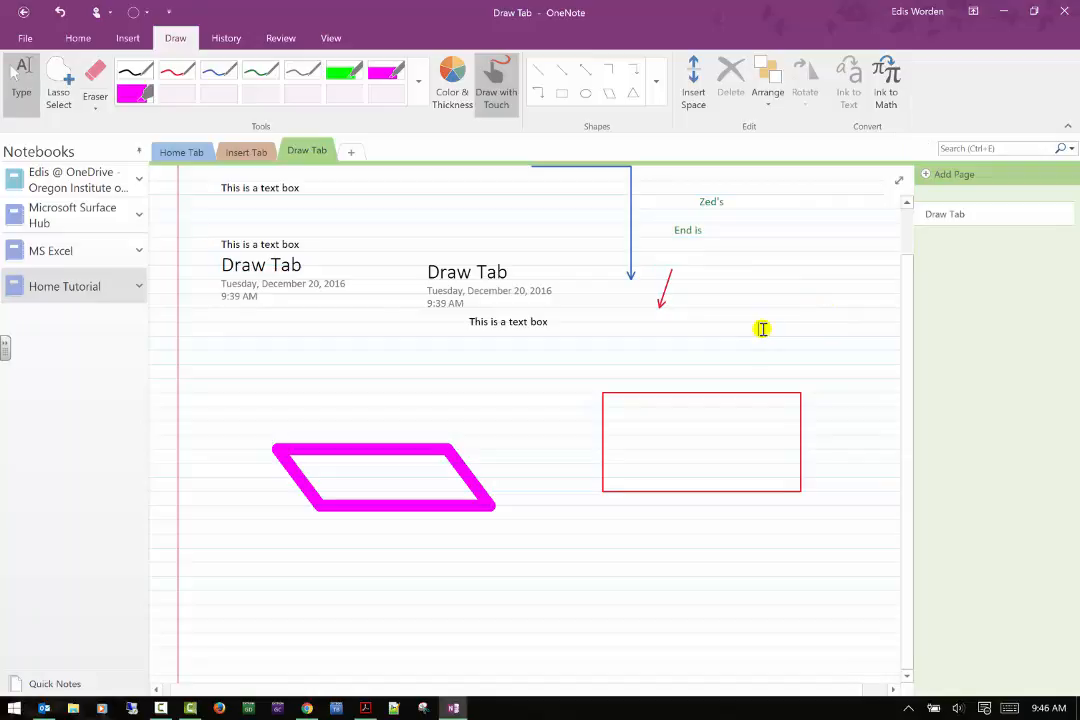
- Handwrite the equation 2+2=4 with the gray pen above the red rectangle
{"action": "left_click", "coordinate": [303, 68]}
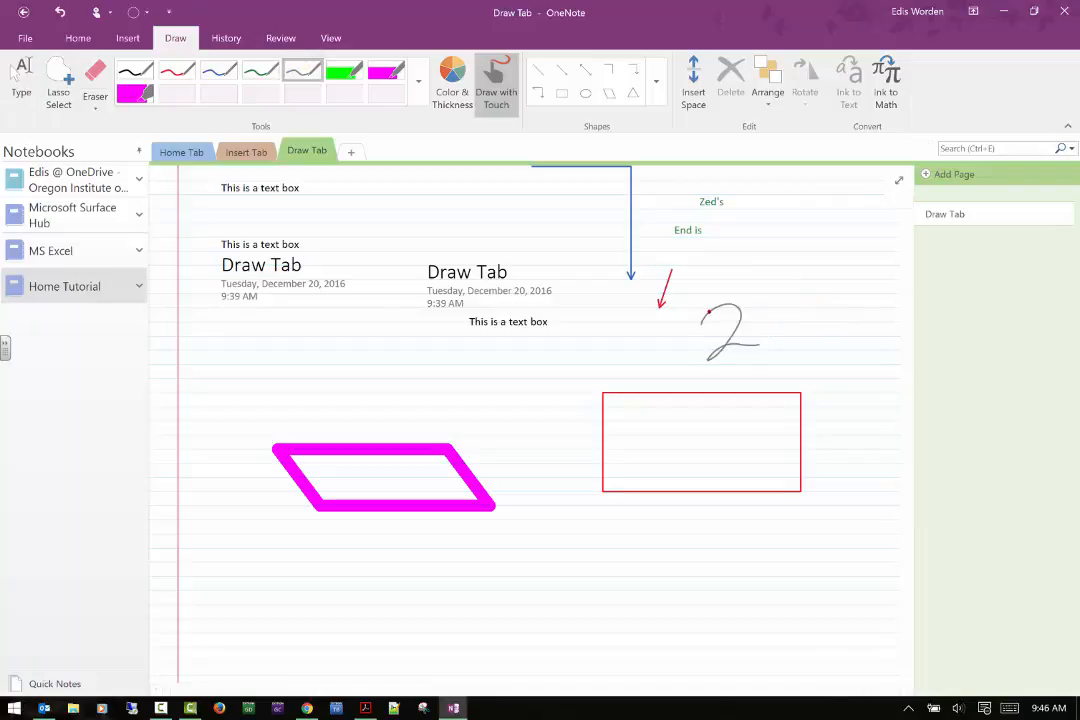
{"action": "left_click_drag", "start_coordinate": [797, 297], "coordinate": [773, 319]}
{"action": "mouse_move", "coordinate": [837, 256]}
{"action": "left_mouse_down"}
{"action": "mouse_move", "coordinate": [851, 238]}
{"action": "mouse_move", "coordinate": [883, 243]}
{"action": "left_mouse_up"}
{"action": "key", "text": "Escape"}
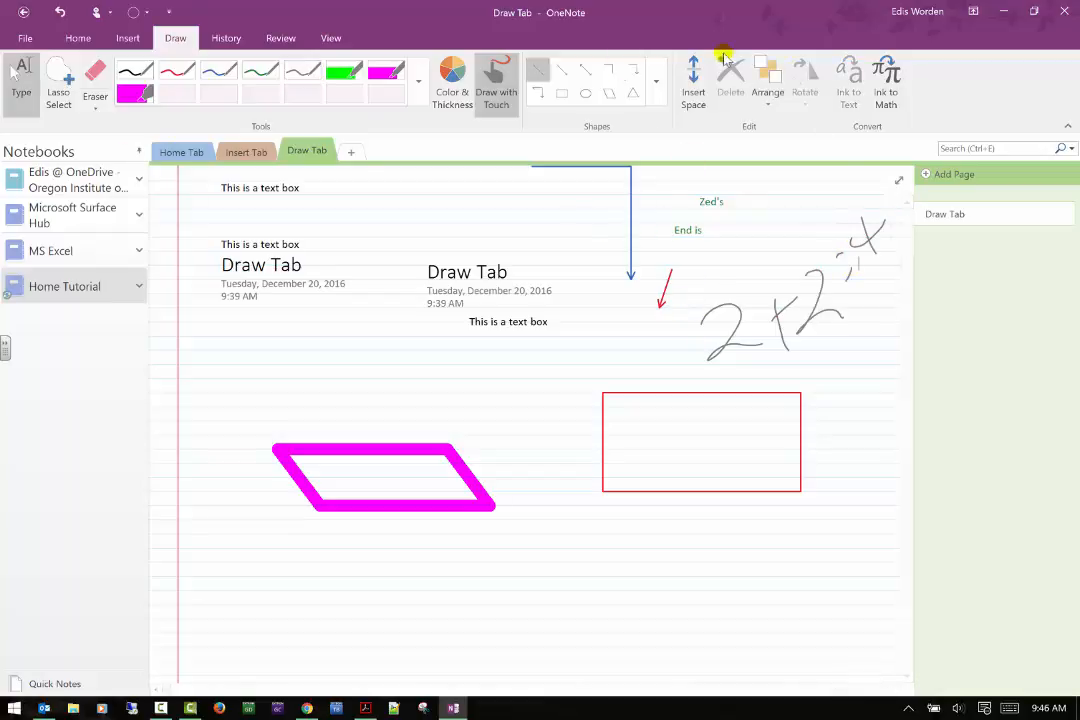
{"action": "left_click", "coordinate": [885, 92]}
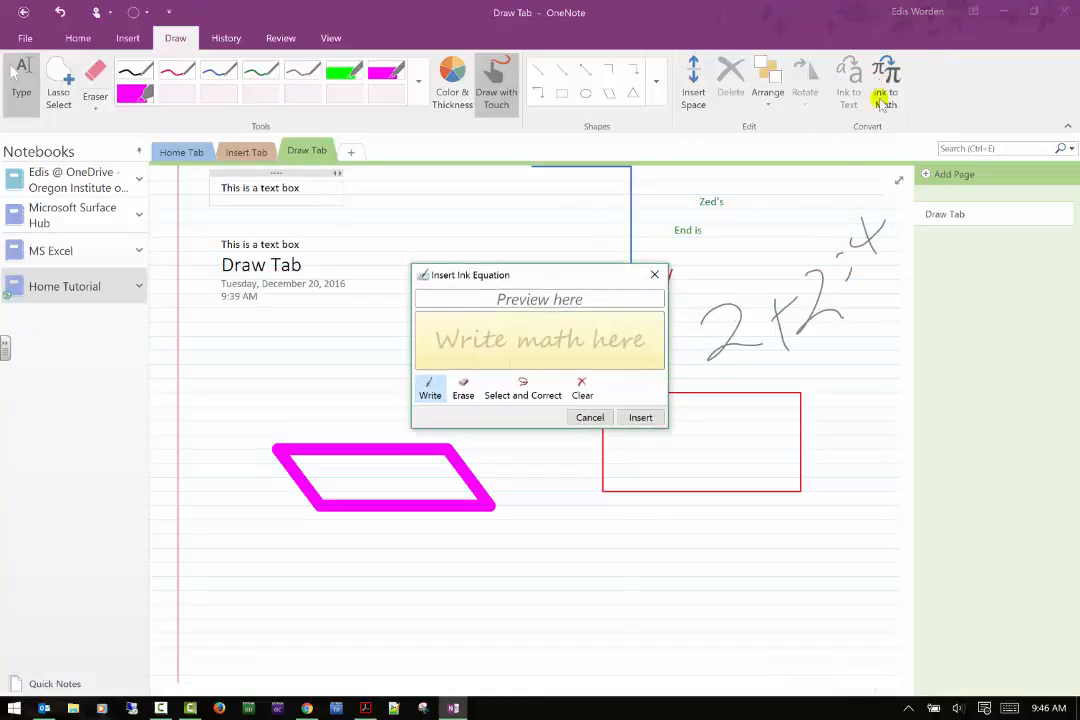
{"action": "left_click", "coordinate": [582, 388]}
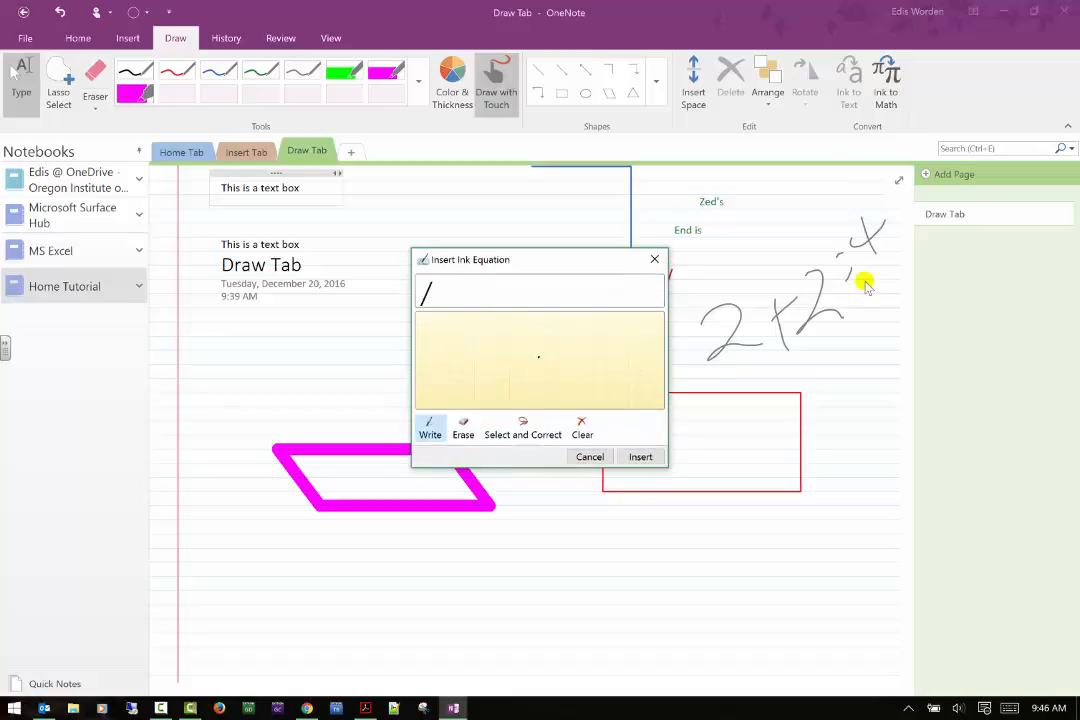
{"action": "left_click", "coordinate": [653, 260]}
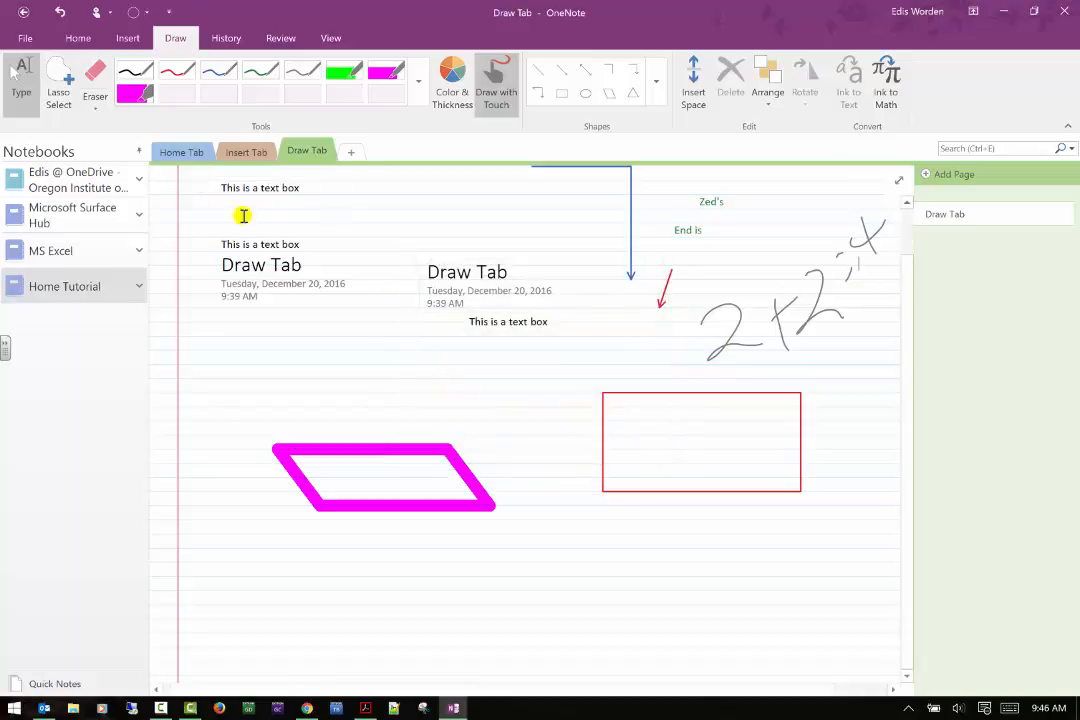
- Lasso the handwritten 2+2=4, convert it with Ink to Math and insert the recognized equation on the page
{"action": "left_click", "coordinate": [58, 88]}
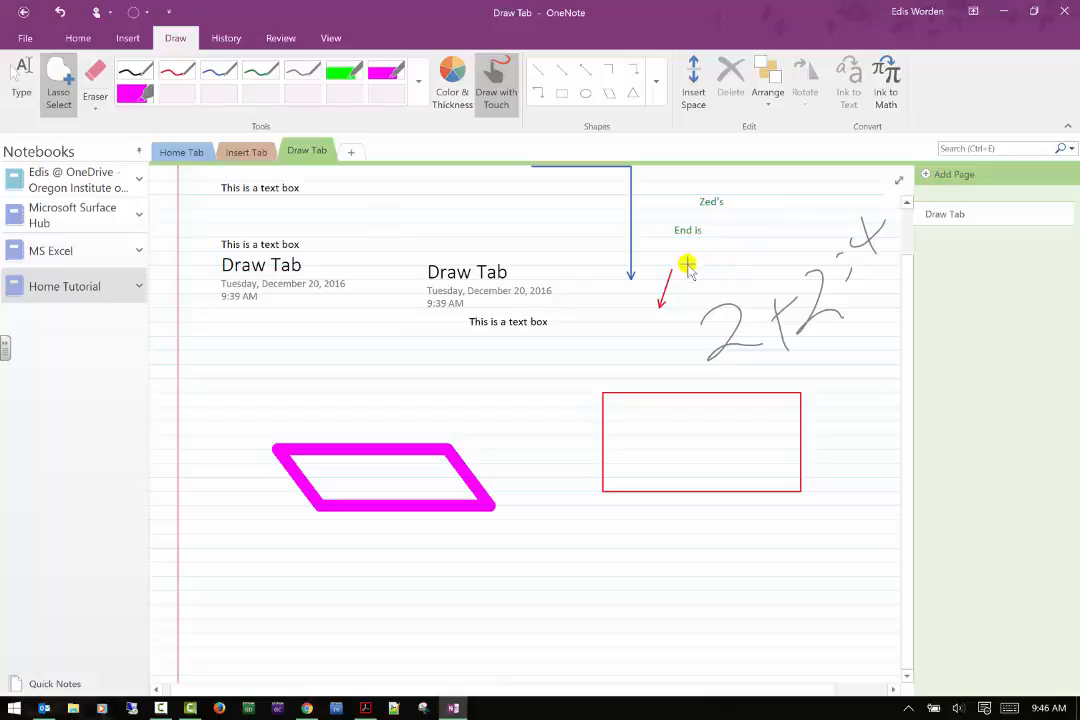
{"action": "mouse_move", "coordinate": [687, 265]}
{"action": "left_mouse_down"}
{"action": "mouse_move", "coordinate": [889, 320]}
{"action": "mouse_move", "coordinate": [882, 183]}
{"action": "mouse_move", "coordinate": [880, 208]}
{"action": "mouse_move", "coordinate": [718, 306]}
{"action": "mouse_move", "coordinate": [675, 270]}
{"action": "mouse_move", "coordinate": [892, 374]}
{"action": "mouse_move", "coordinate": [912, 205]}
{"action": "mouse_move", "coordinate": [810, 210]}
{"action": "left_mouse_up"}
{"action": "left_click", "coordinate": [888, 95]}
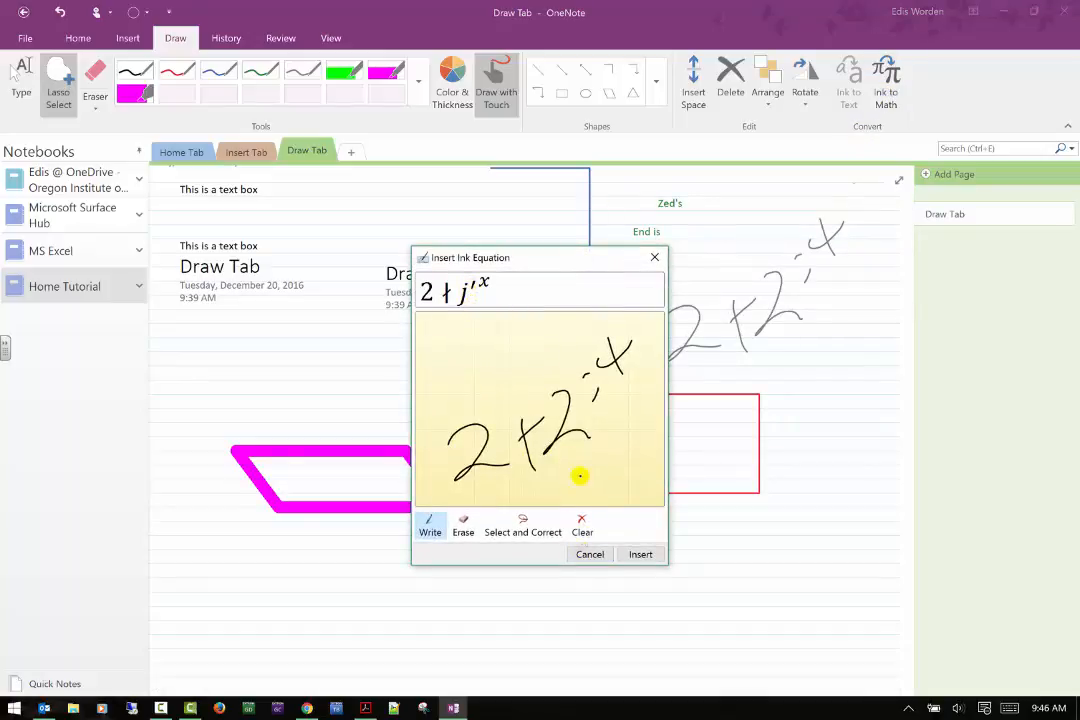
{"action": "left_click", "coordinate": [516, 532]}
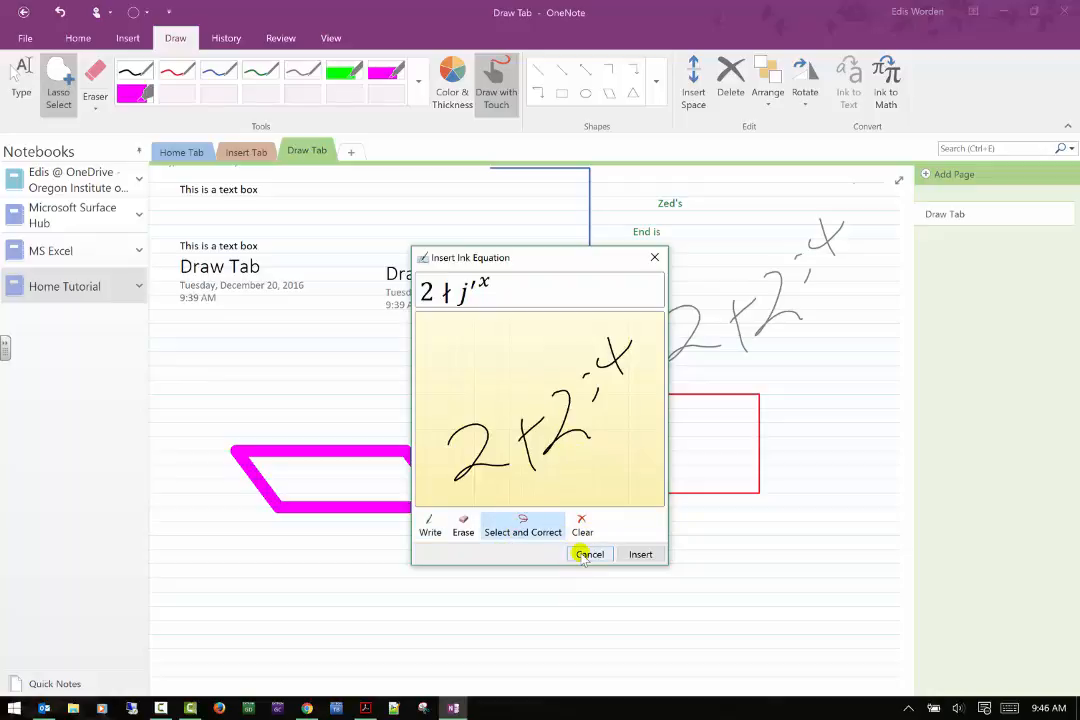
{"action": "left_click", "coordinate": [621, 555]}
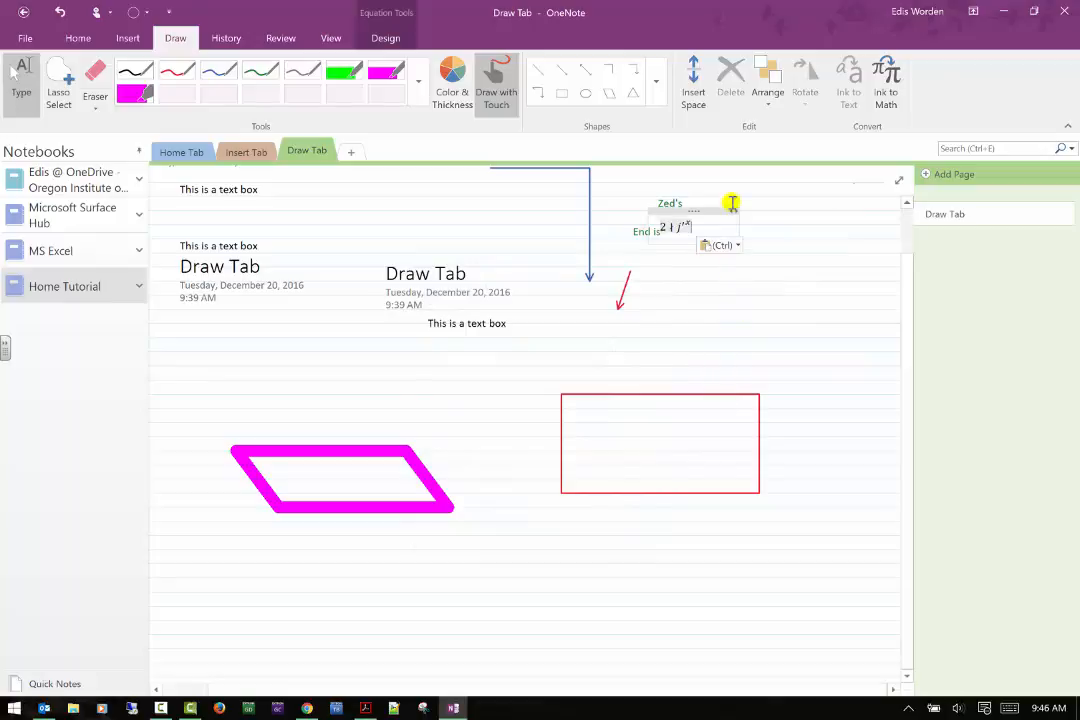
- Move the inserted equation below the converted text, between the red arrow and the red rectangle, and deselect it
{"action": "left_click_drag", "start_coordinate": [711, 213], "coordinate": [711, 303]}
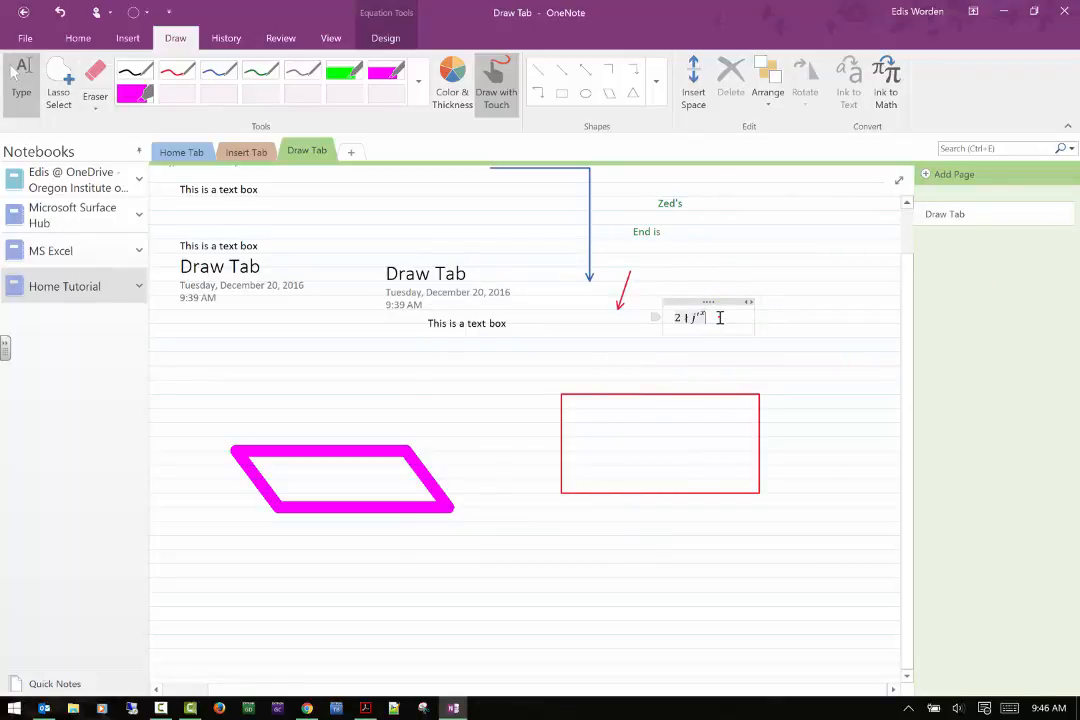
{"action": "left_click", "coordinate": [629, 540]}
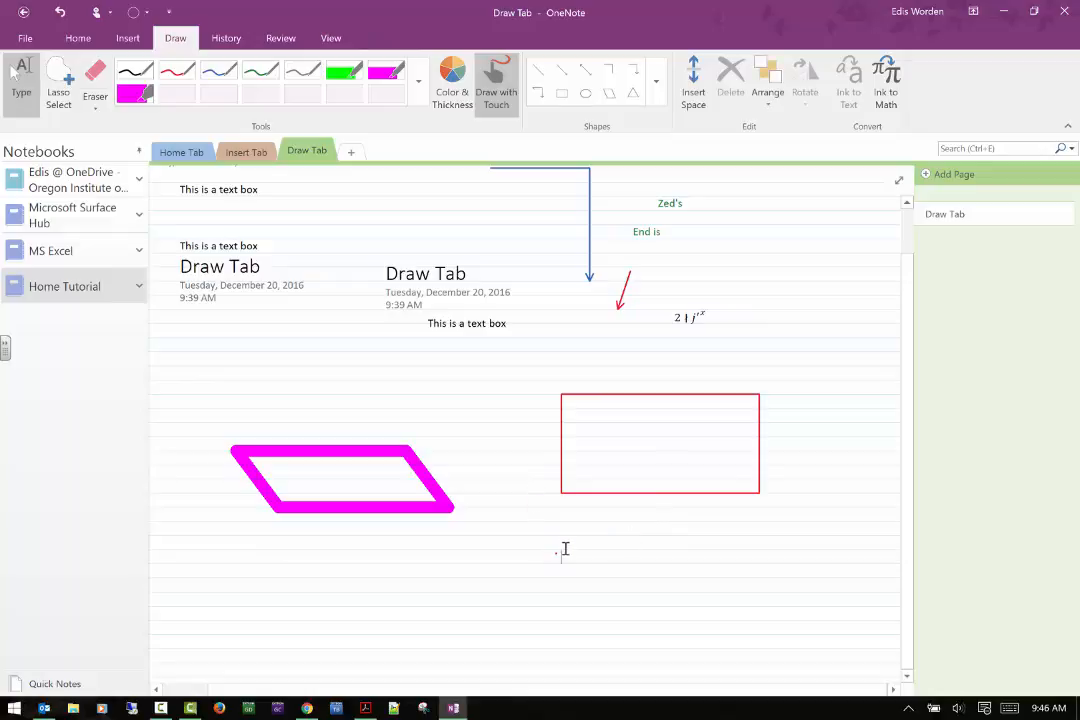
{"action": "scroll", "coordinate": [550, 550], "scroll_direction": "up", "scroll_amount": 1}
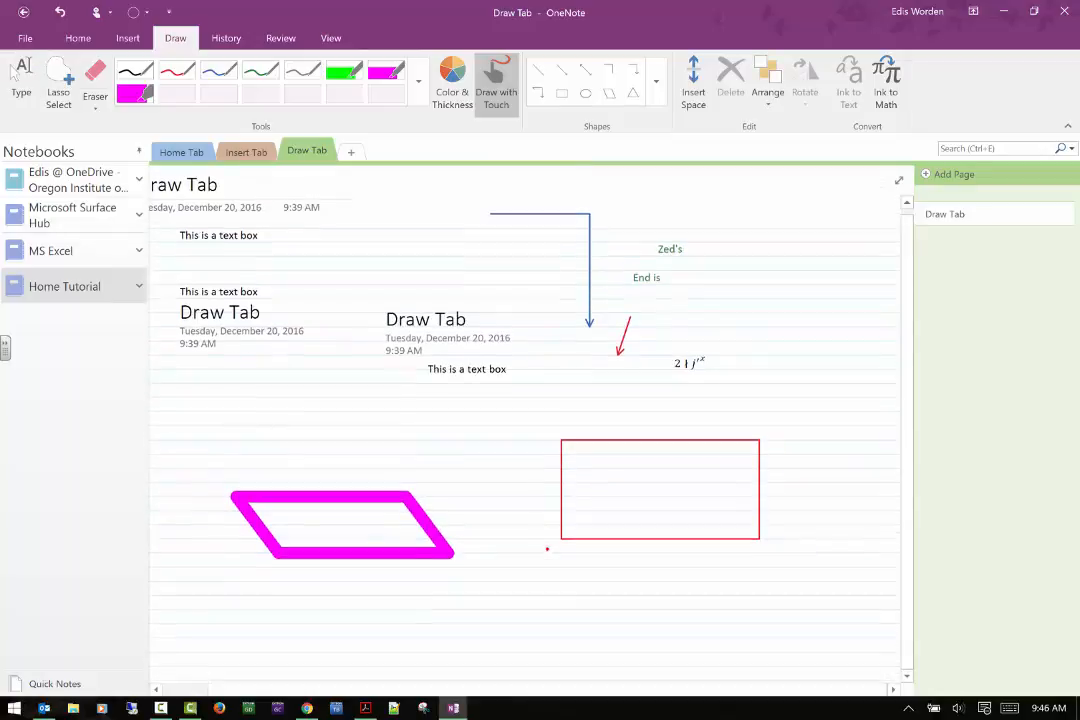
- Handwrite the equation 2+2=4 in large figures with the green pen below the red rectangle
{"action": "scroll", "coordinate": [545, 547], "scroll_direction": "down", "scroll_amount": 2}
{"action": "left_click", "coordinate": [494, 97]}
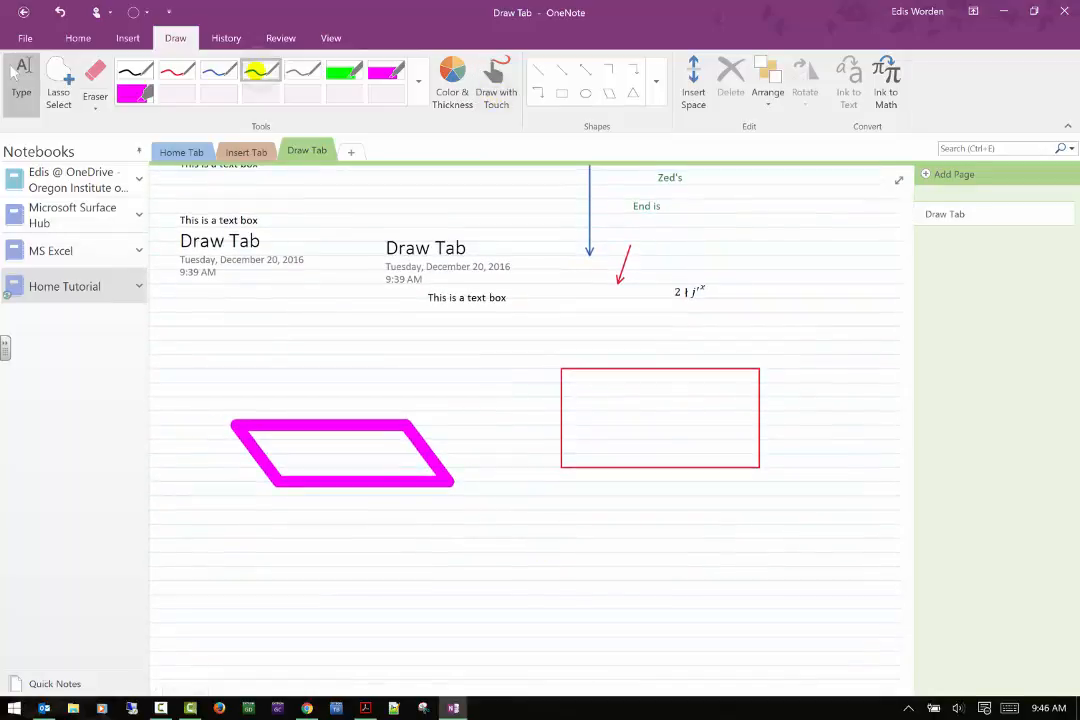
{"action": "left_click", "coordinate": [258, 72]}
{"action": "mouse_move", "coordinate": [538, 548]}
{"action": "left_mouse_down"}
{"action": "mouse_move", "coordinate": [579, 536]}
{"action": "mouse_move", "coordinate": [564, 549]}
{"action": "left_mouse_up"}
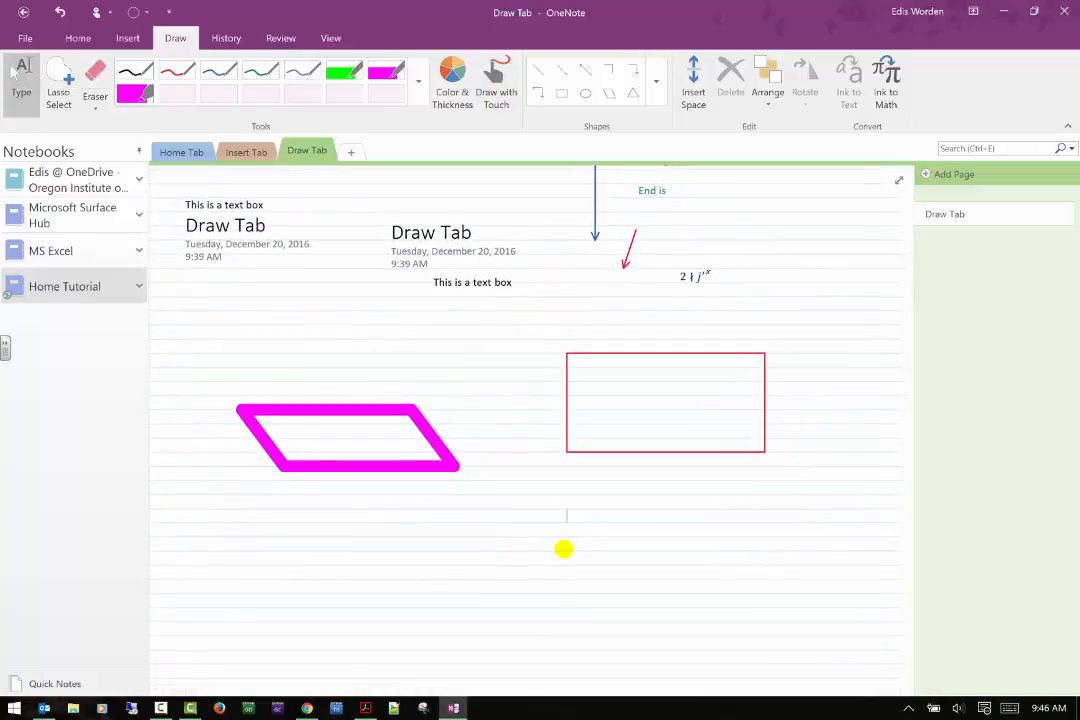
{"action": "left_click", "coordinate": [493, 65]}
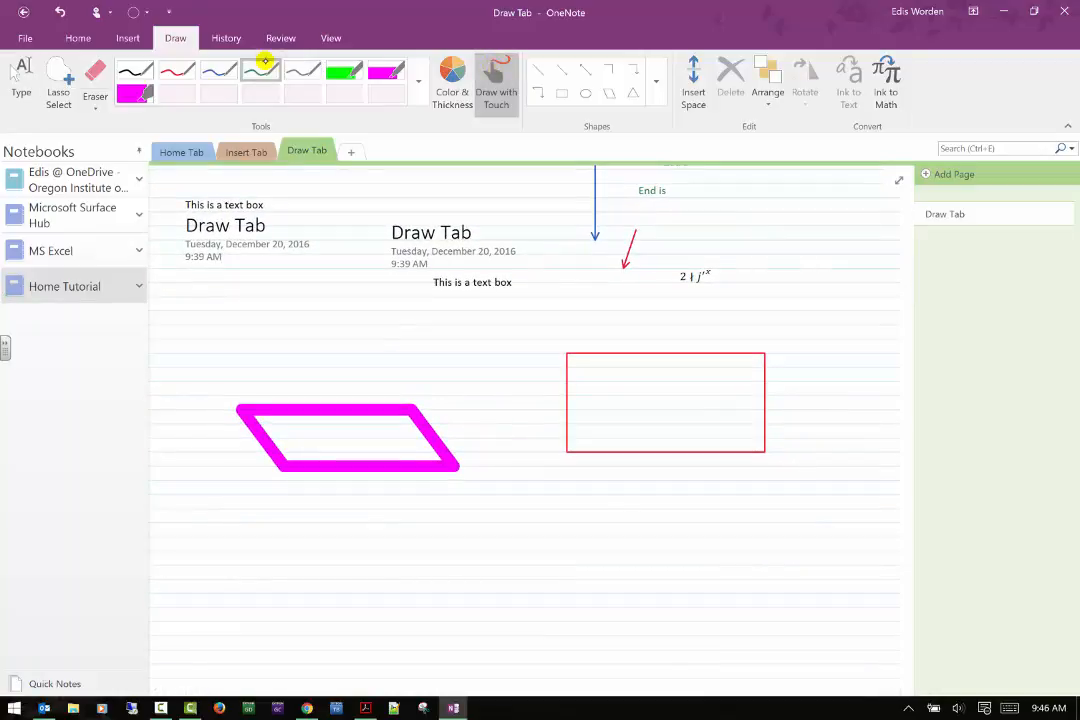
{"action": "left_click_drag", "start_coordinate": [588, 547], "coordinate": [641, 568]}
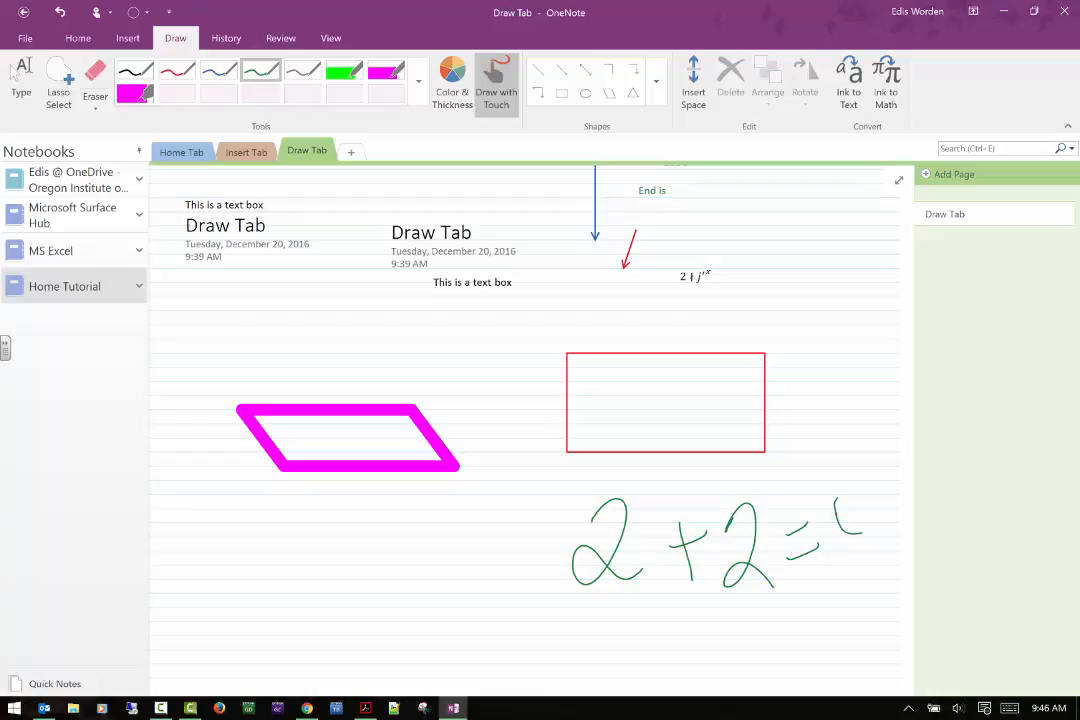
{"action": "left_click_drag", "start_coordinate": [876, 557], "coordinate": [881, 583]}
{"action": "key", "text": "Escape"}
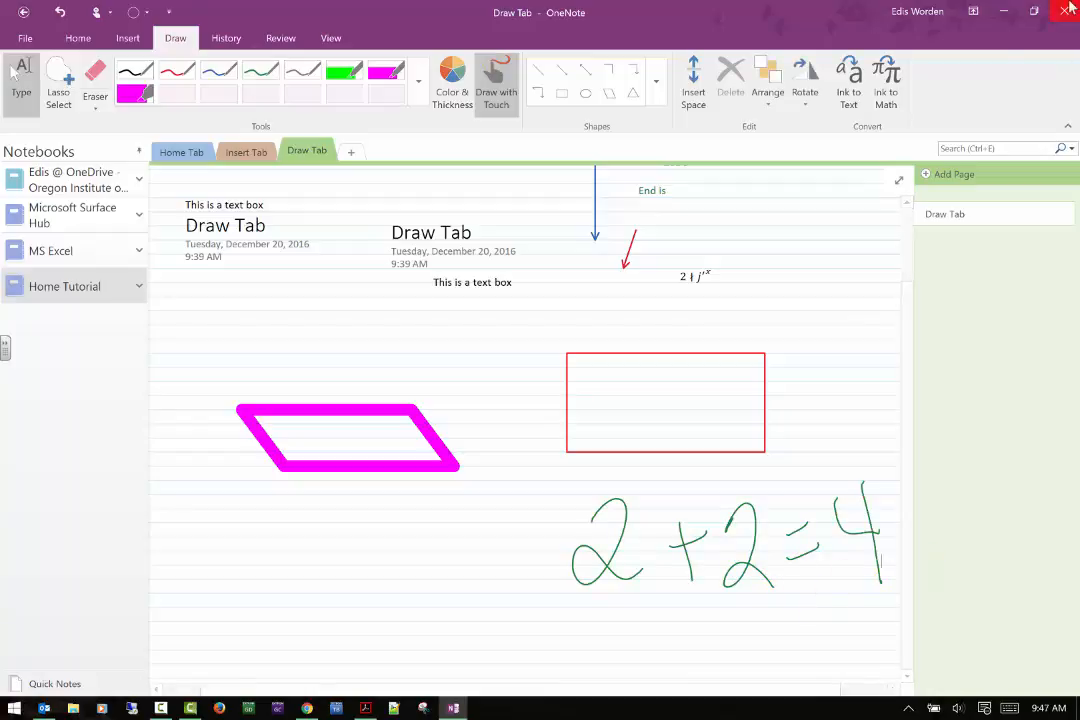
- Try to convert the whole lassoed green 2+2=4 with Ink to Math, and cancel without inserting it
{"action": "left_click", "coordinate": [58, 78]}
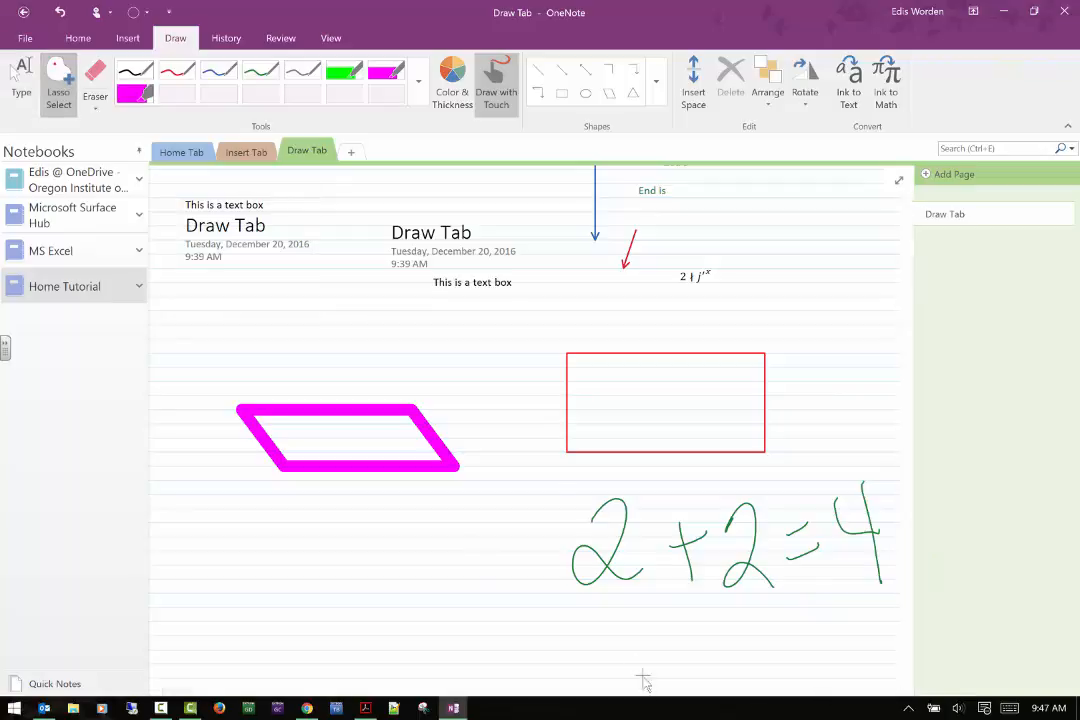
{"action": "mouse_move", "coordinate": [542, 487]}
{"action": "left_mouse_down"}
{"action": "mouse_move", "coordinate": [699, 675]}
{"action": "mouse_move", "coordinate": [836, 434]}
{"action": "mouse_move", "coordinate": [849, 475]}
{"action": "left_mouse_up"}
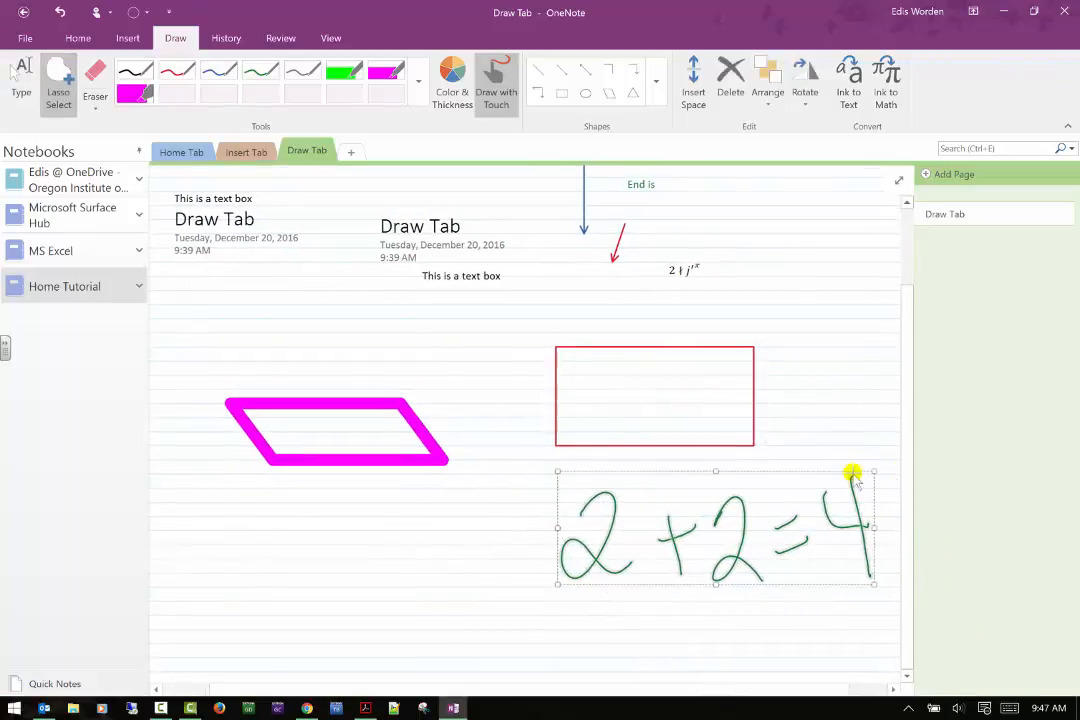
{"action": "left_click", "coordinate": [886, 88]}
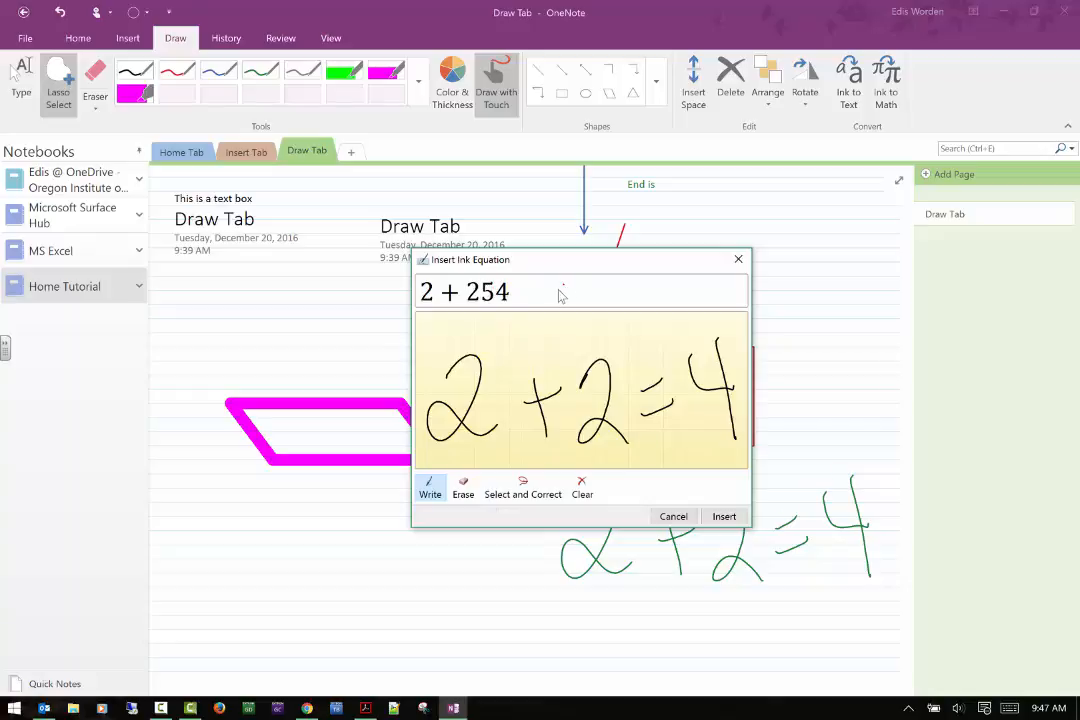
{"action": "left_click", "coordinate": [636, 432]}
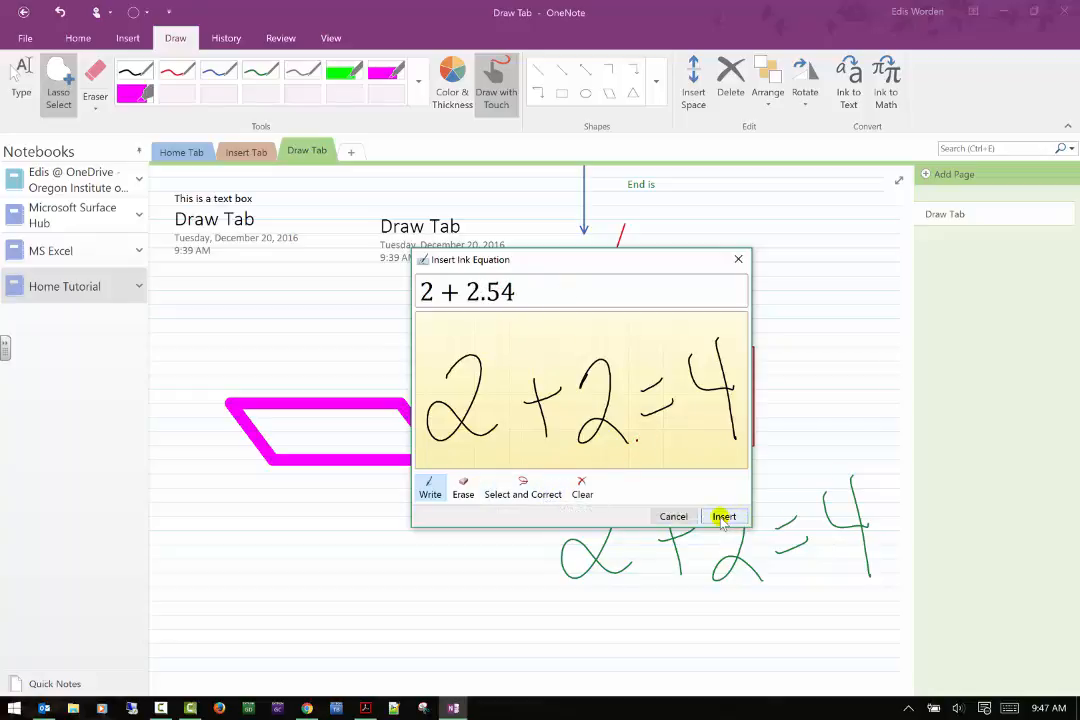
{"action": "left_click", "coordinate": [668, 516]}
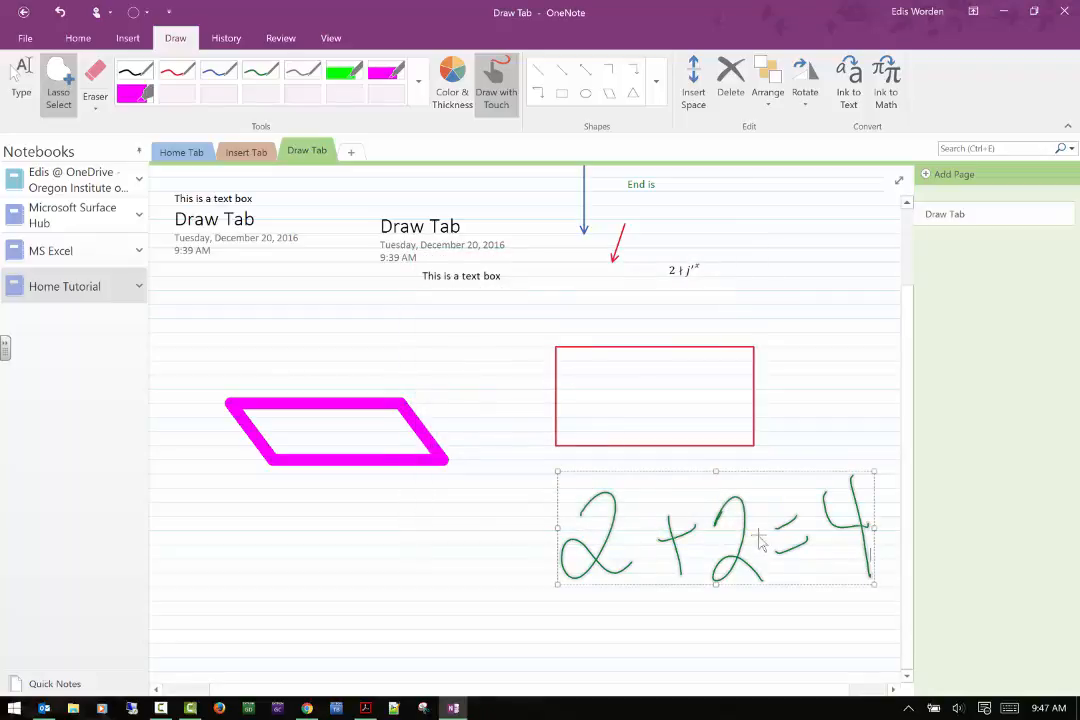
- Select only the second handwritten 2 of the green equation, convert it with Ink to Math and insert it
{"action": "left_click", "coordinate": [716, 520]}
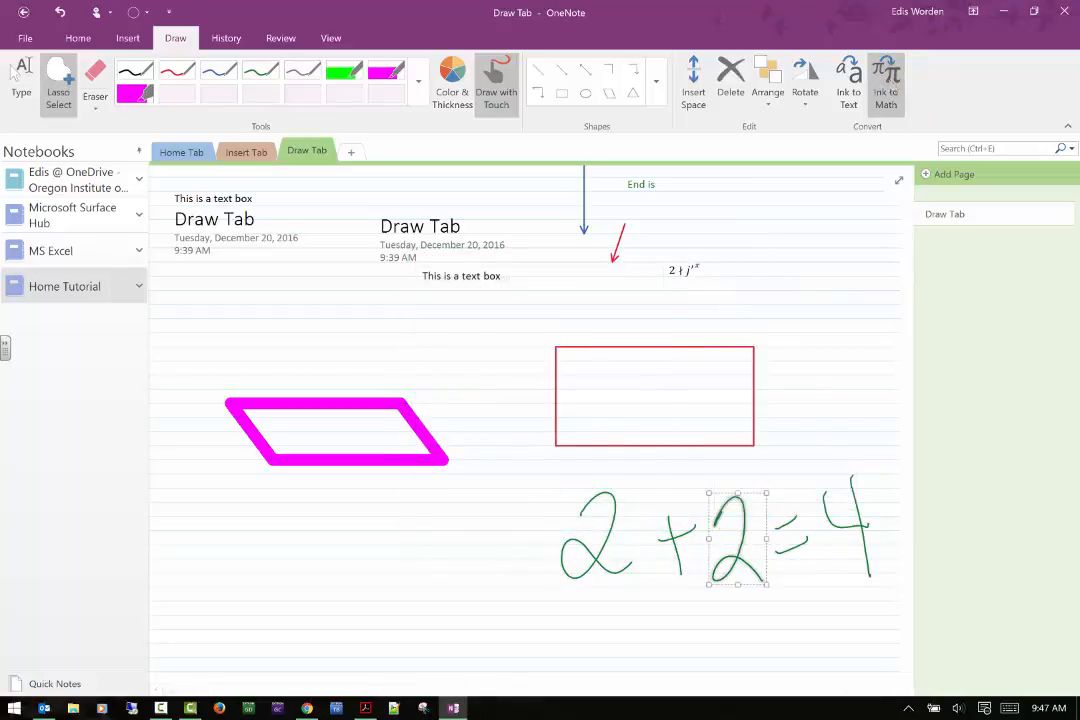
{"action": "left_click", "coordinate": [886, 80]}
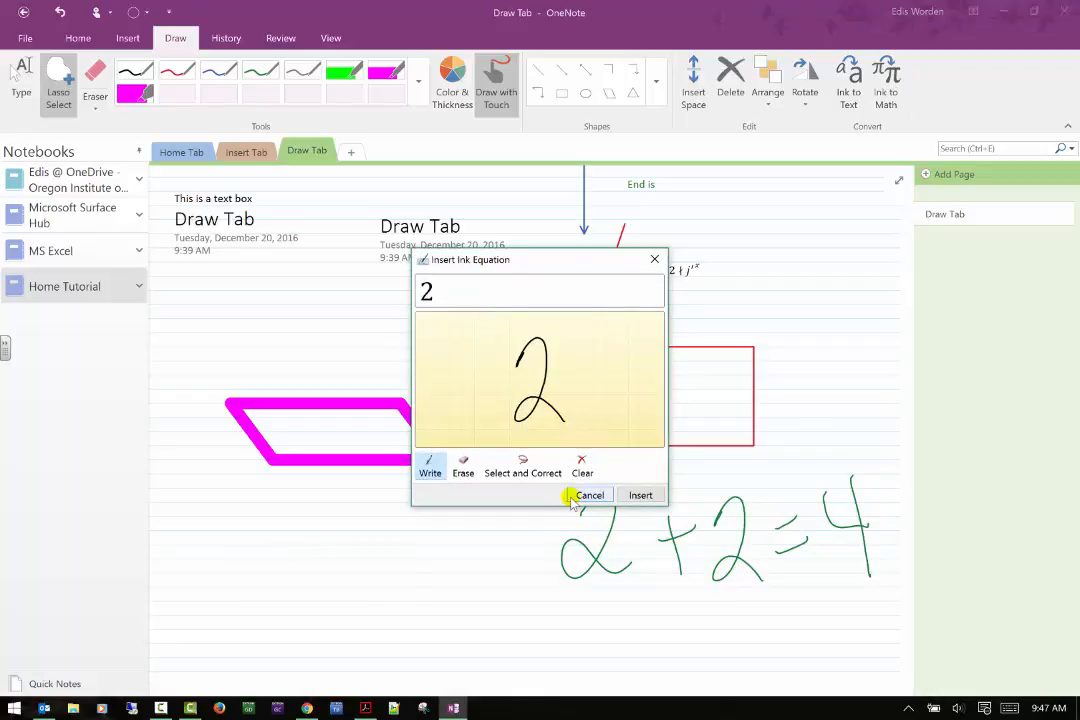
{"action": "left_click", "coordinate": [652, 495]}
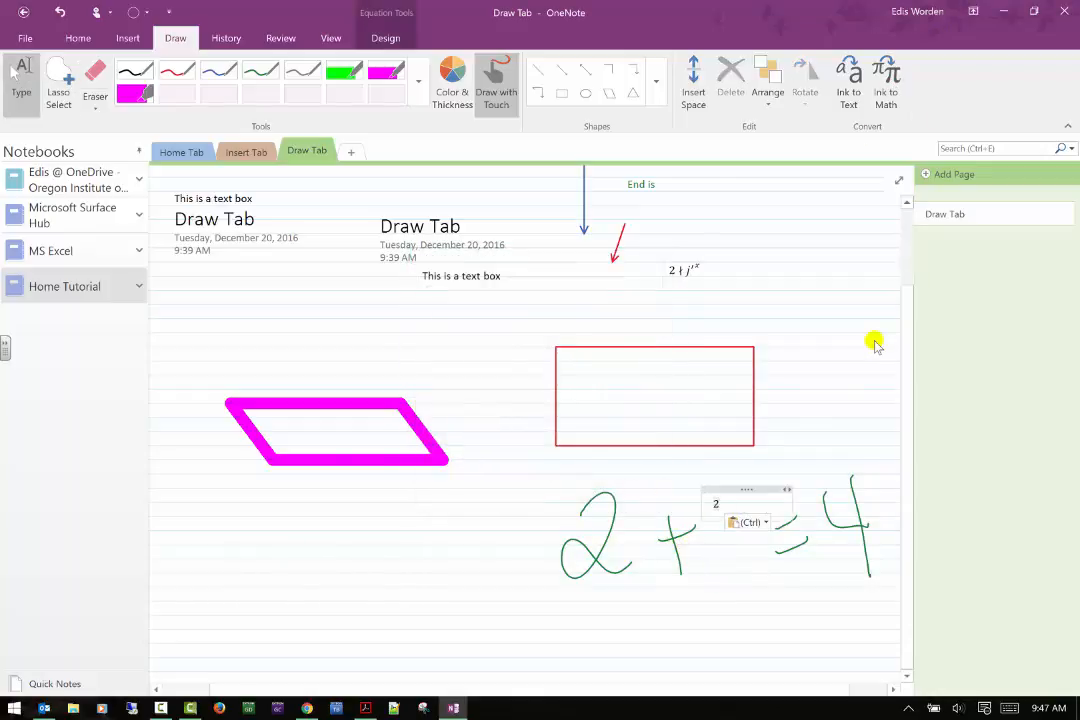
{"action": "left_click", "coordinate": [833, 516]}
{"action": "left_click_drag", "start_coordinate": [815, 487], "coordinate": [900, 575]}
{"action": "left_click", "coordinate": [885, 88]}
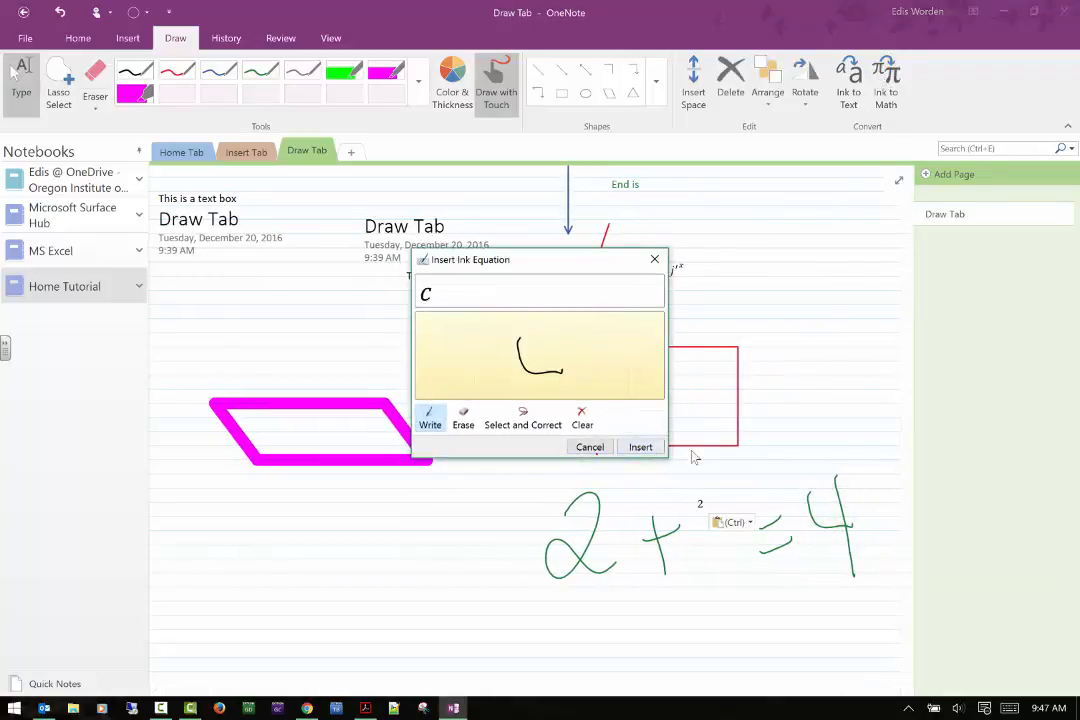
{"action": "left_click", "coordinate": [589, 447]}
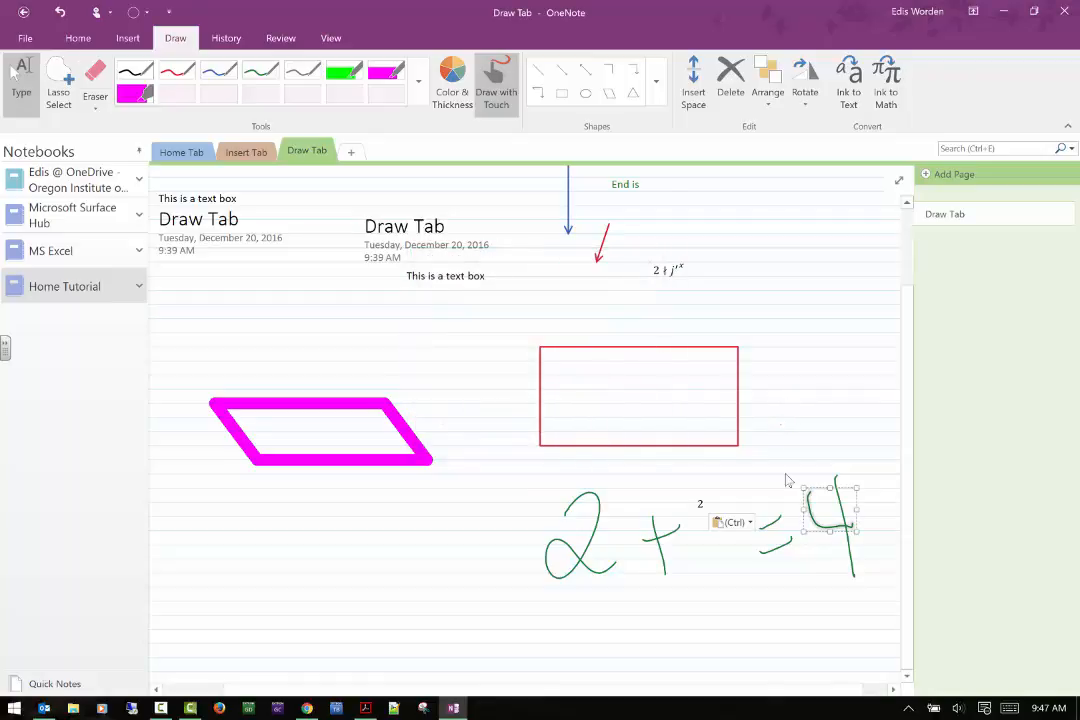
- Select both strokes of the handwritten 4, convert them with Ink to Math, insert the result and deselect it
{"action": "mouse_move", "coordinate": [780, 423]}
{"action": "left_mouse_down"}
{"action": "mouse_move", "coordinate": [902, 626]}
{"action": "mouse_move", "coordinate": [860, 559]}
{"action": "mouse_move", "coordinate": [870, 575]}
{"action": "left_mouse_up"}
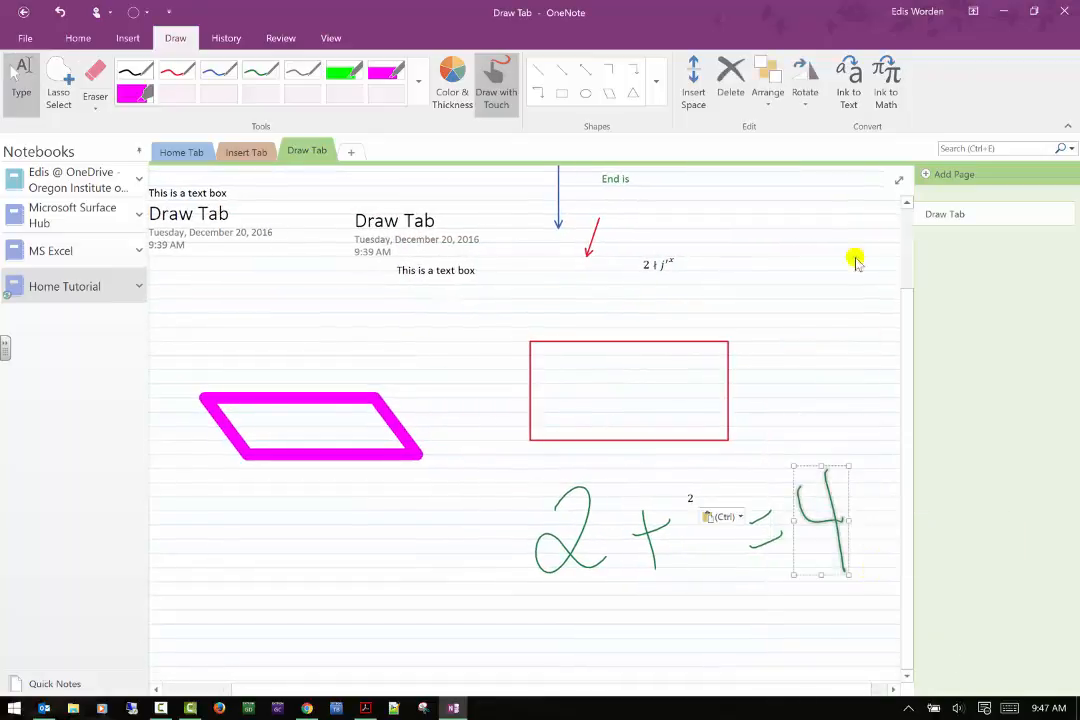
{"action": "left_click", "coordinate": [885, 85]}
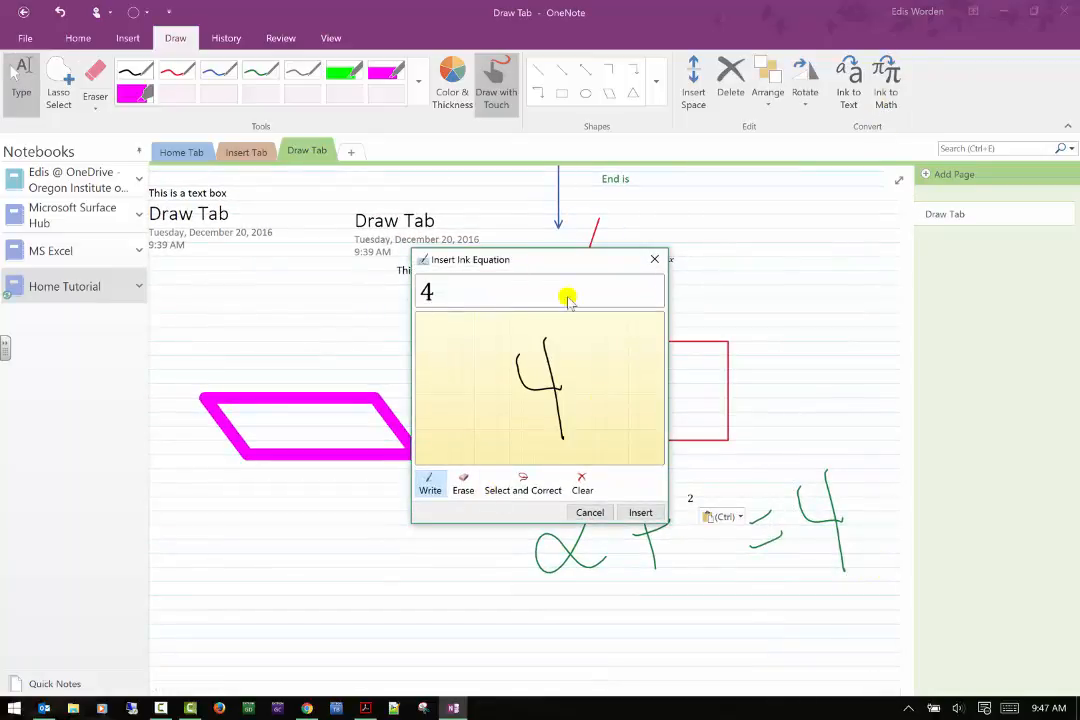
{"action": "left_click", "coordinate": [638, 514]}
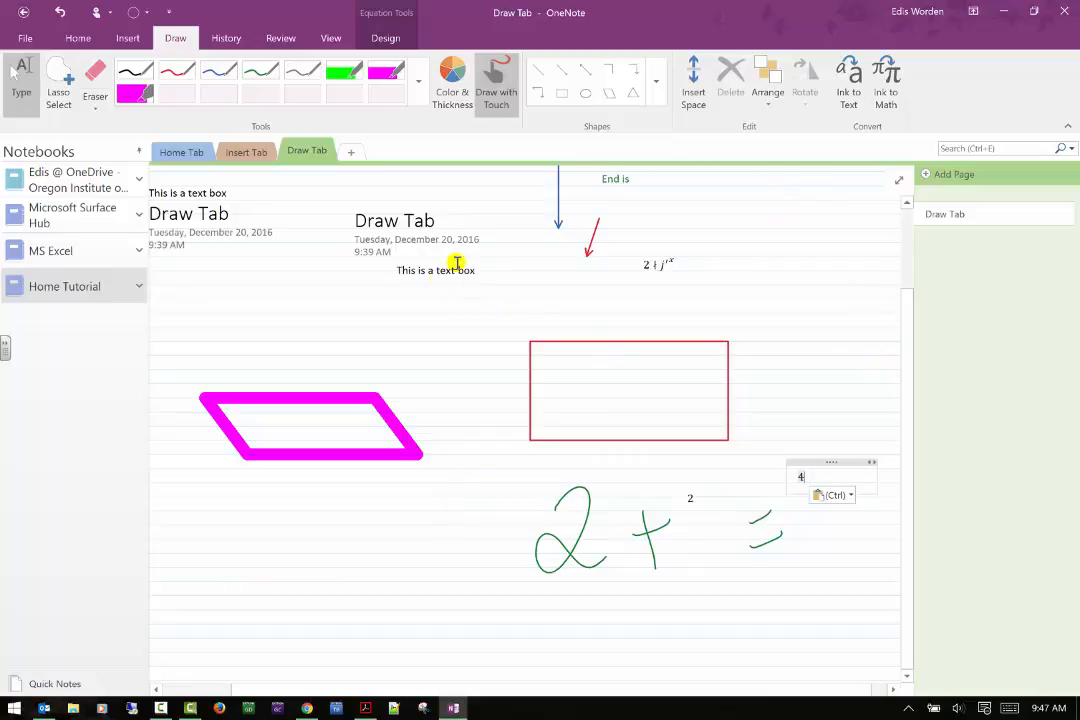
{"action": "left_click", "coordinate": [391, 335]}
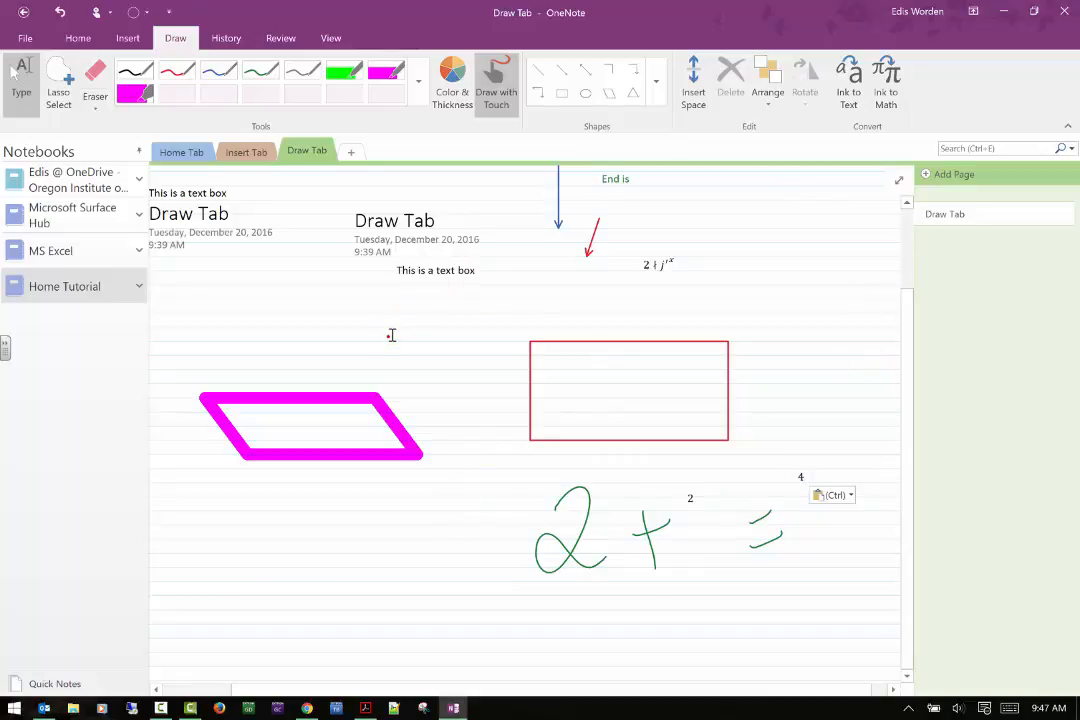